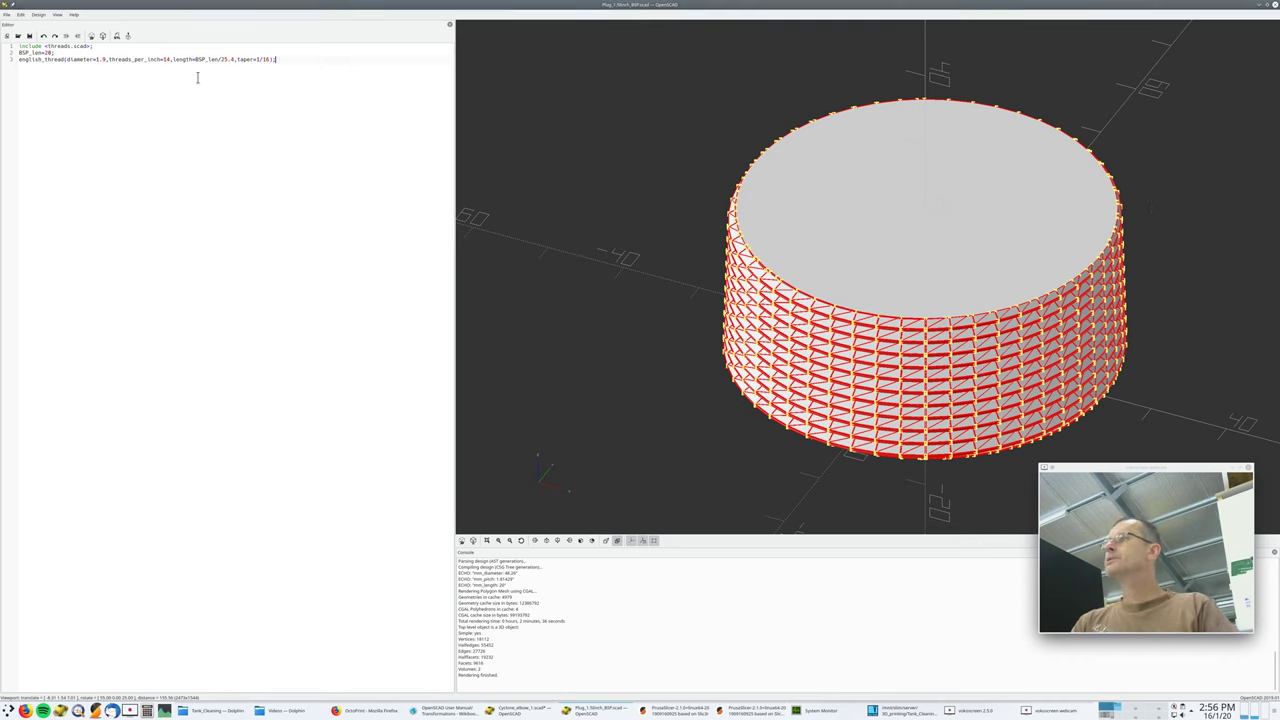
- Highlight and clear the three-line plug script, then switch to the VariCAD elbow mockup
drag(83, 66, 5, 42)
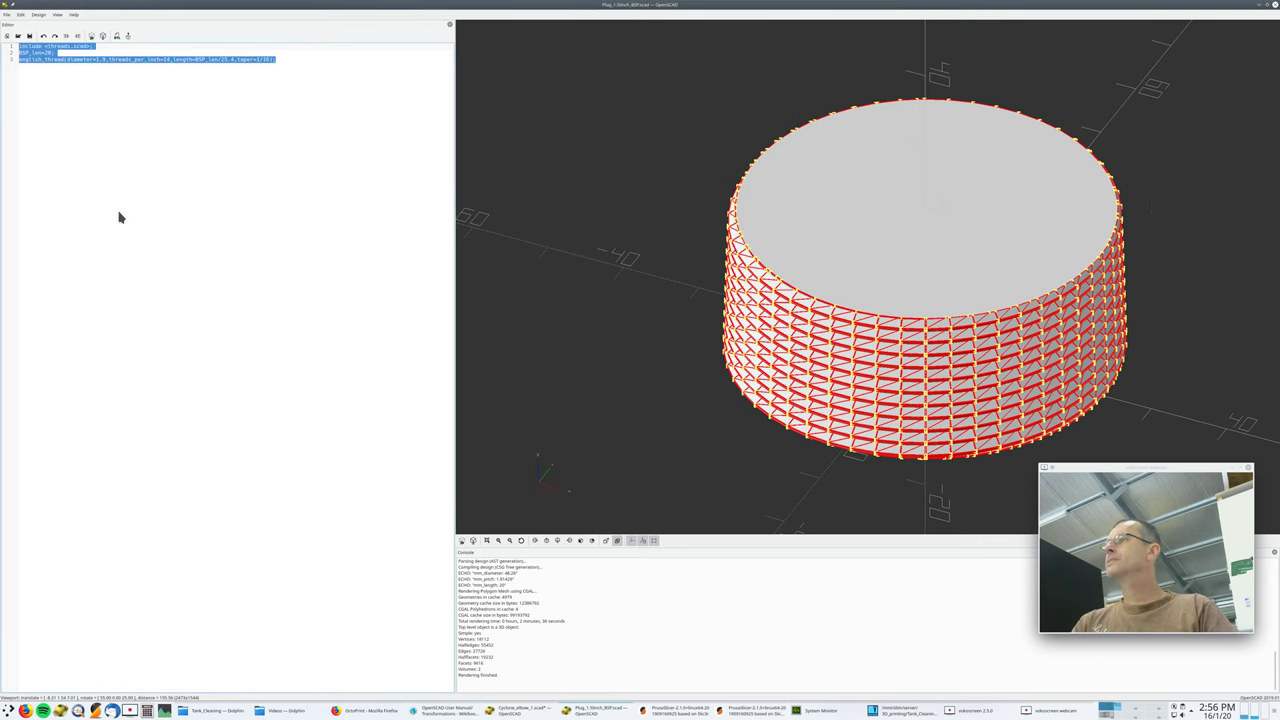
click(205, 240)
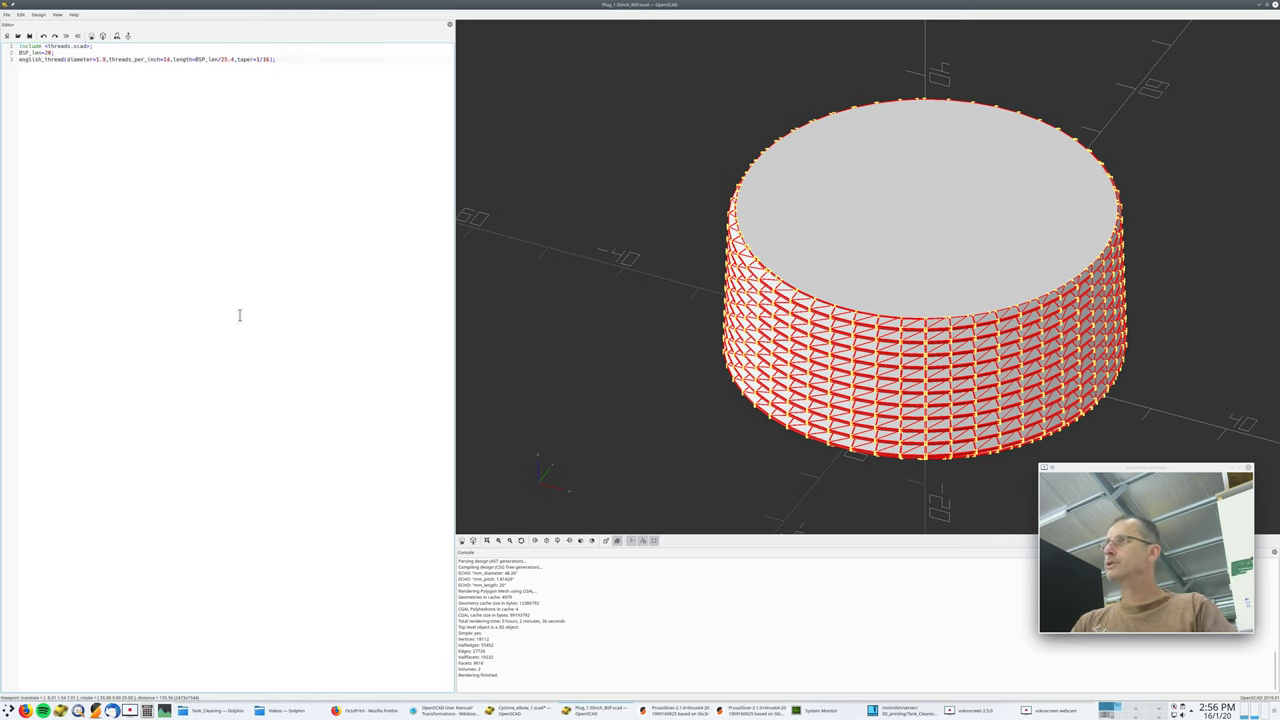
click(895, 710)
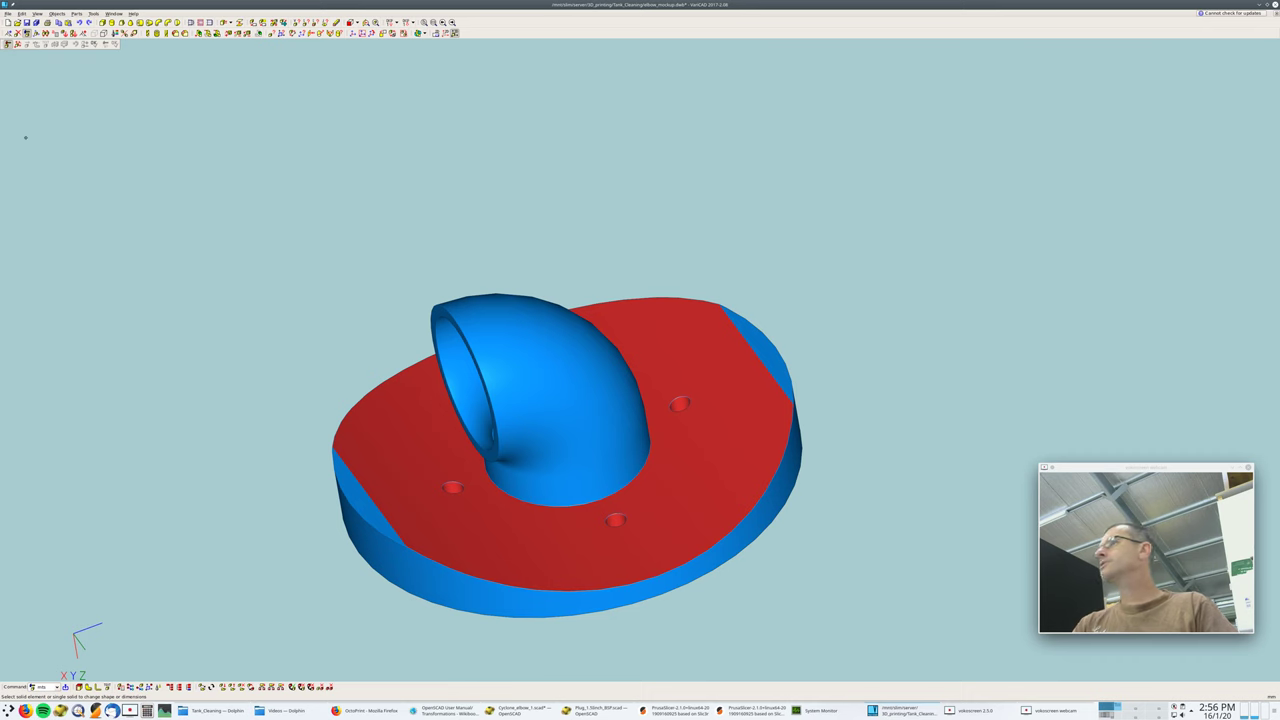
- Undo the plate trim to restore the round bolted flange, then orbit to inspect it
key(Escape)
click(78, 22)
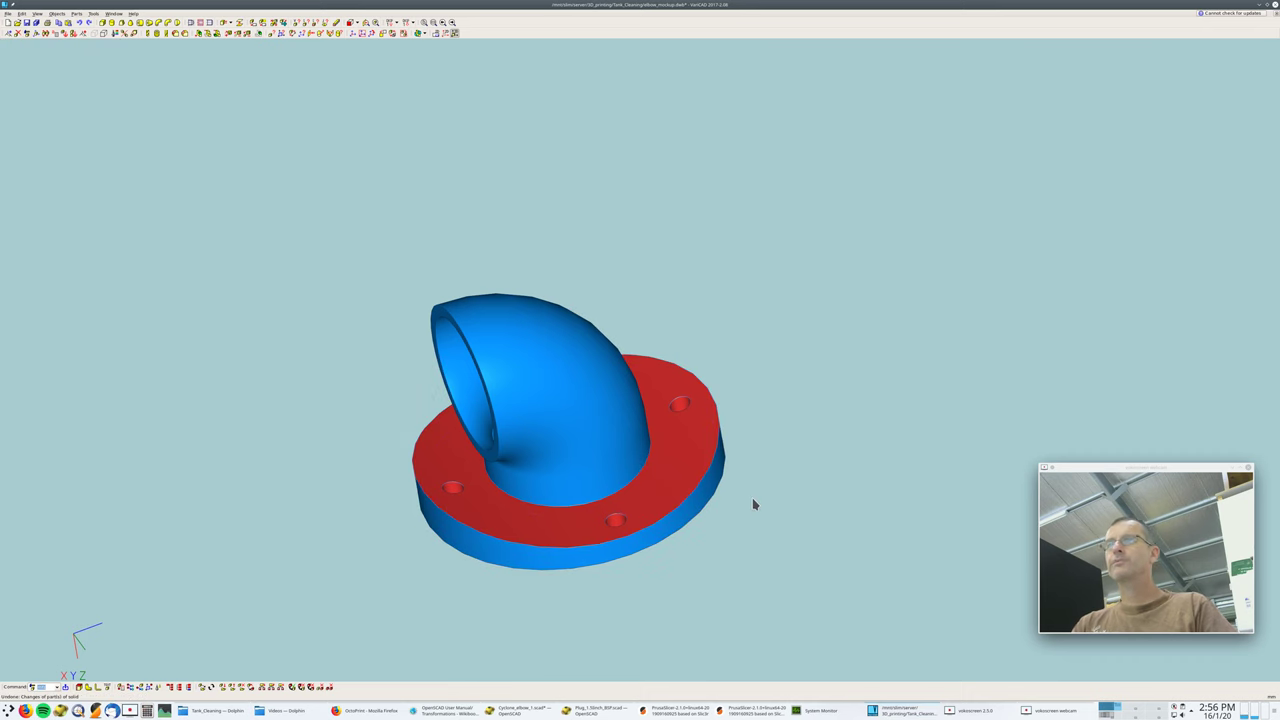
middle_drag(778, 508, 520, 266)
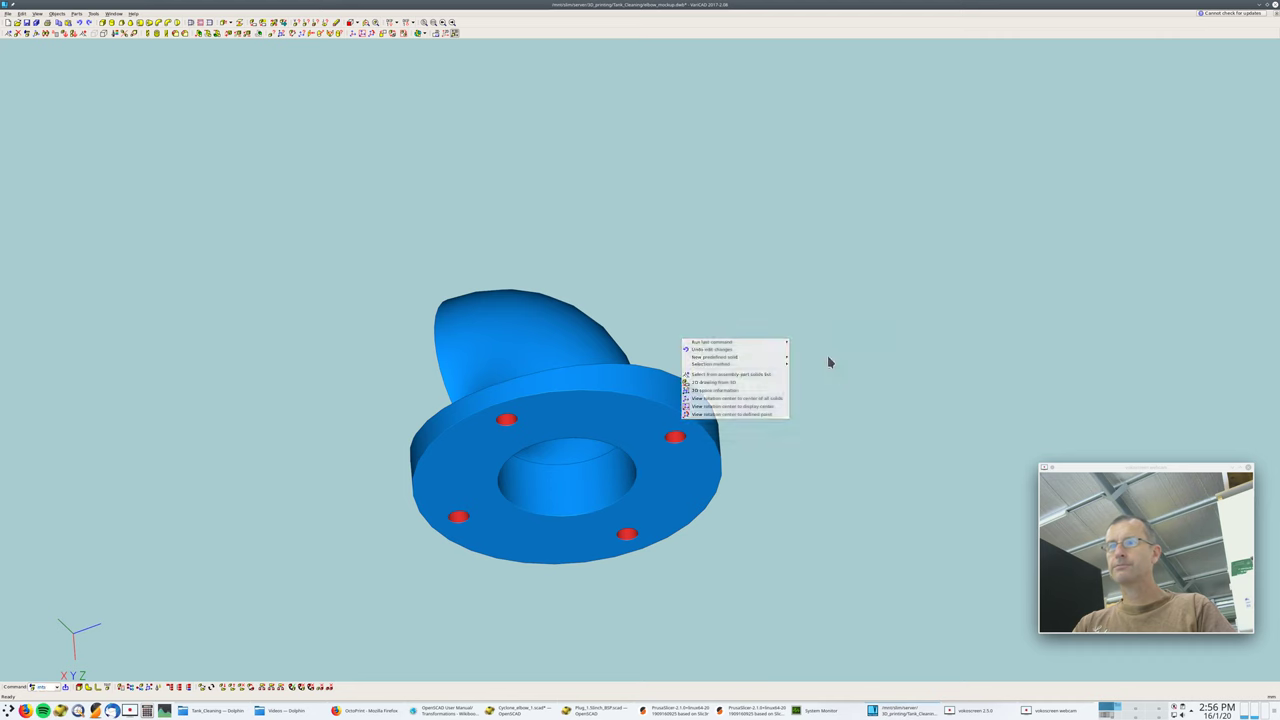
middle_drag(674, 331, 548, 554)
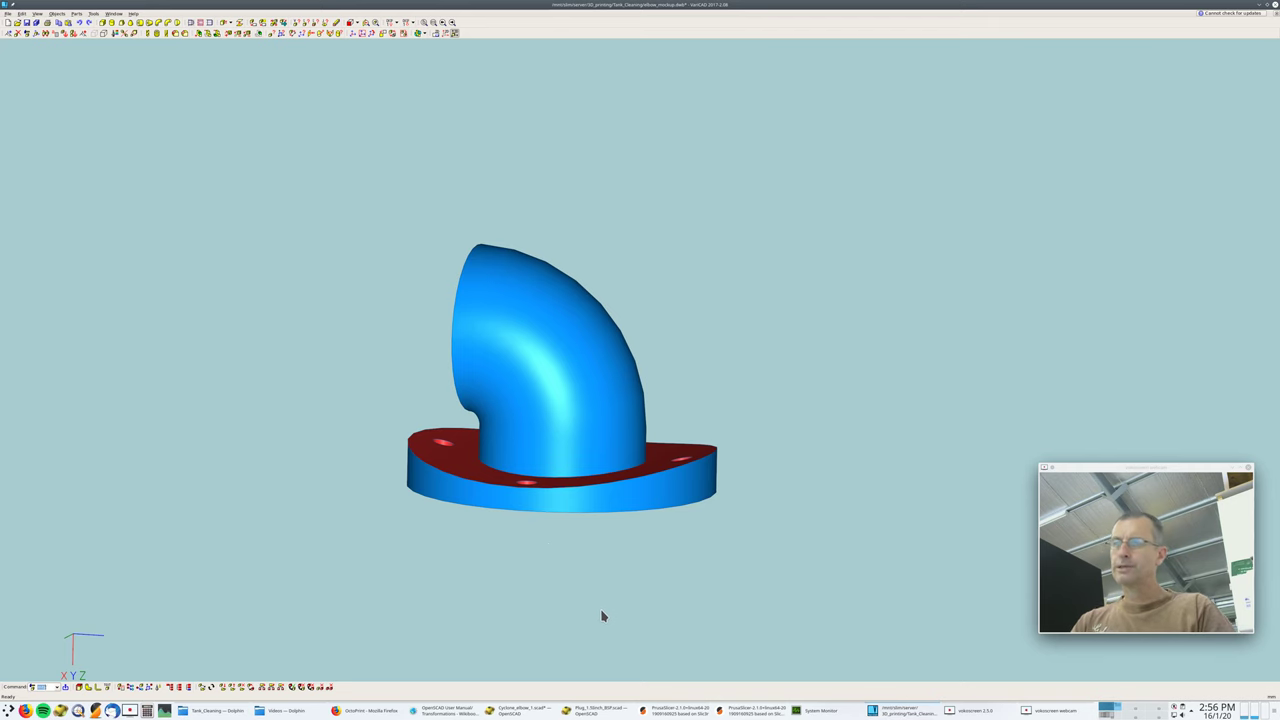
- Work in Cyclone_elbow_1.scad around its threads.scad include, then return to Plug_1.5inch_BSP.scad
click(512, 711)
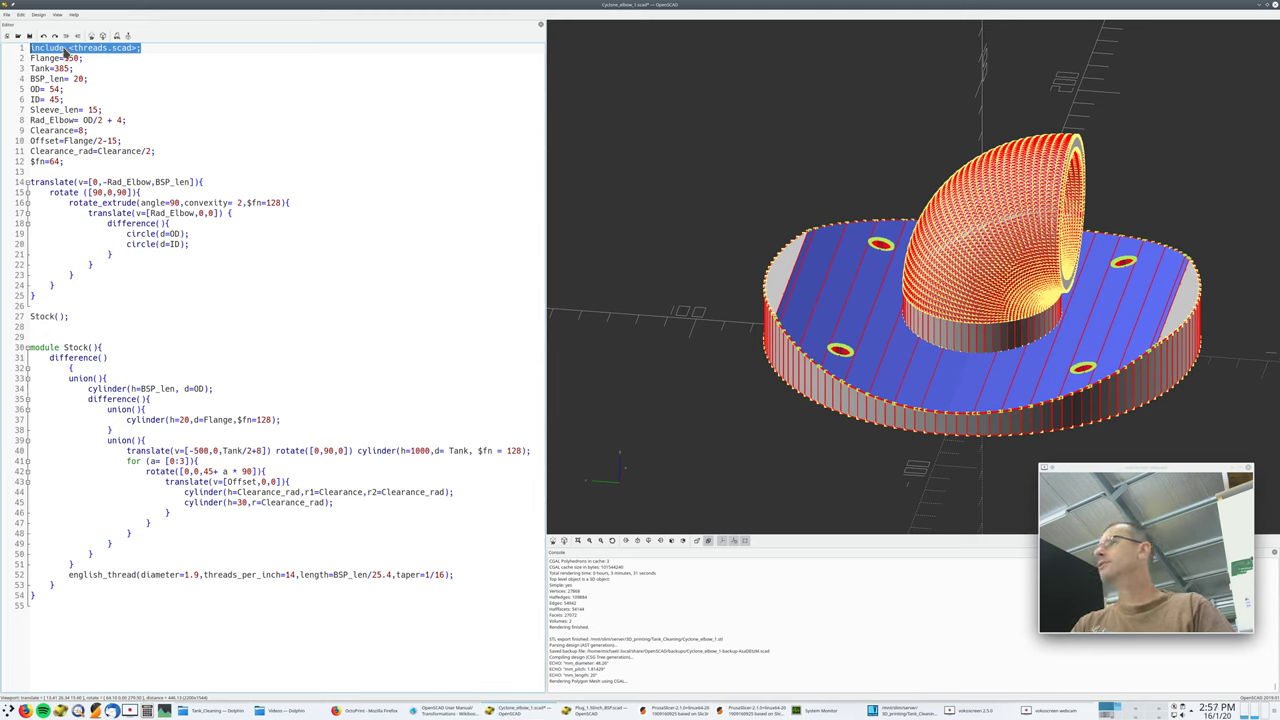
click(68, 52)
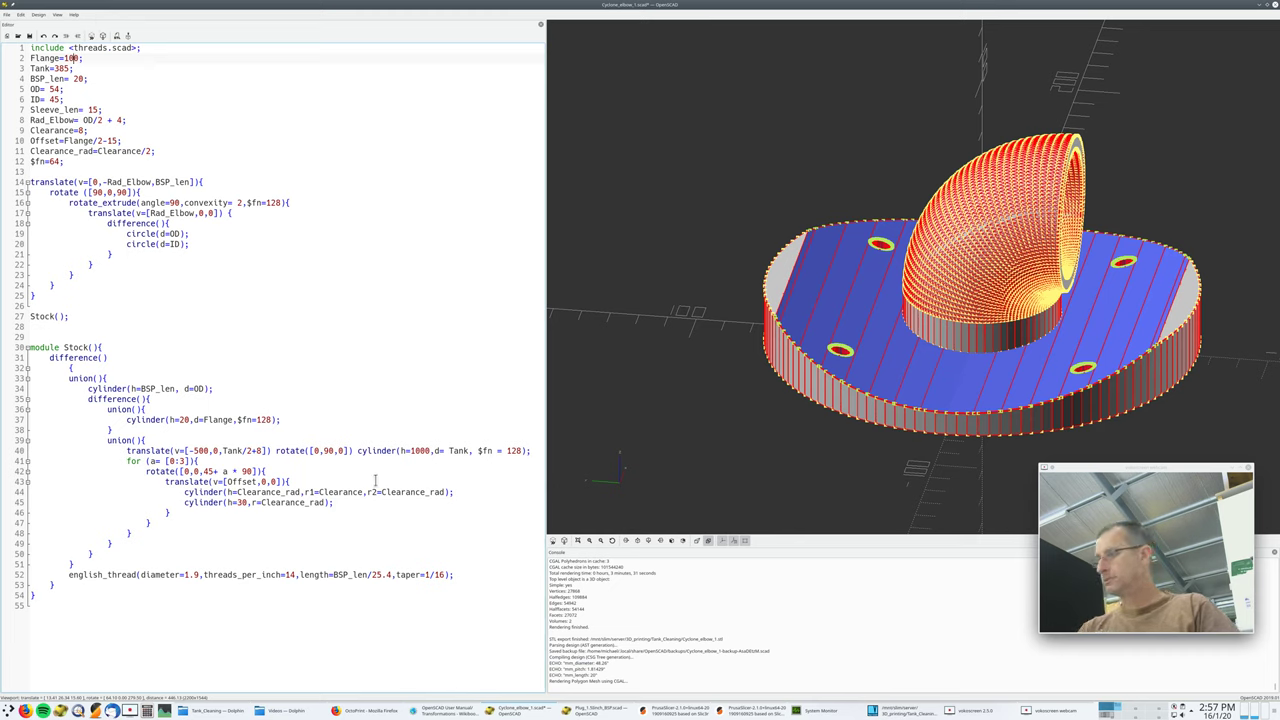
click(347, 290)
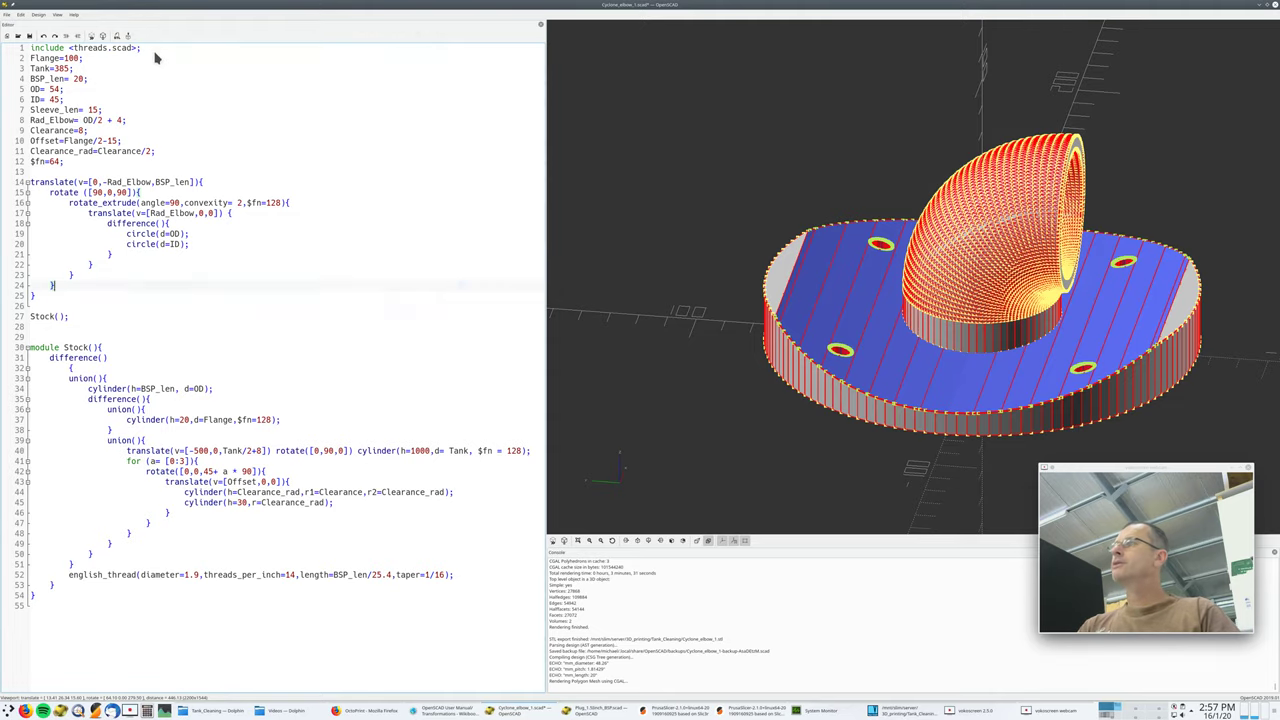
drag(154, 51, 28, 50)
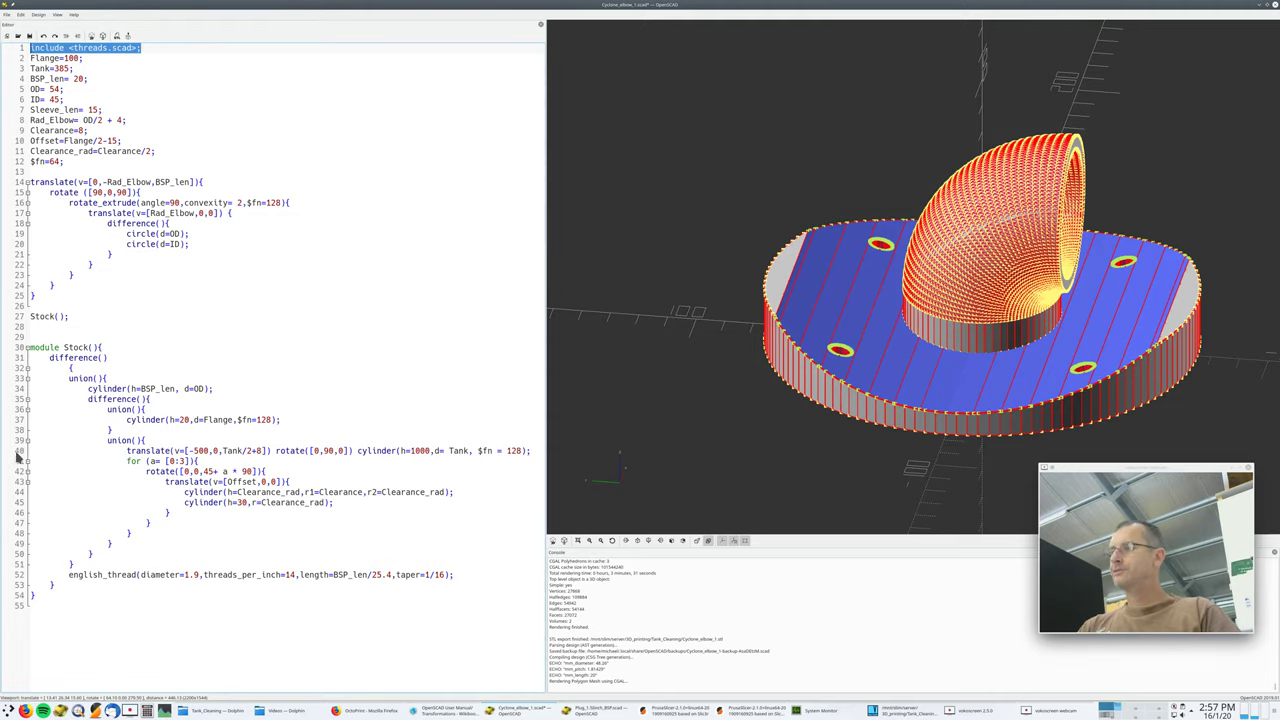
click(597, 710)
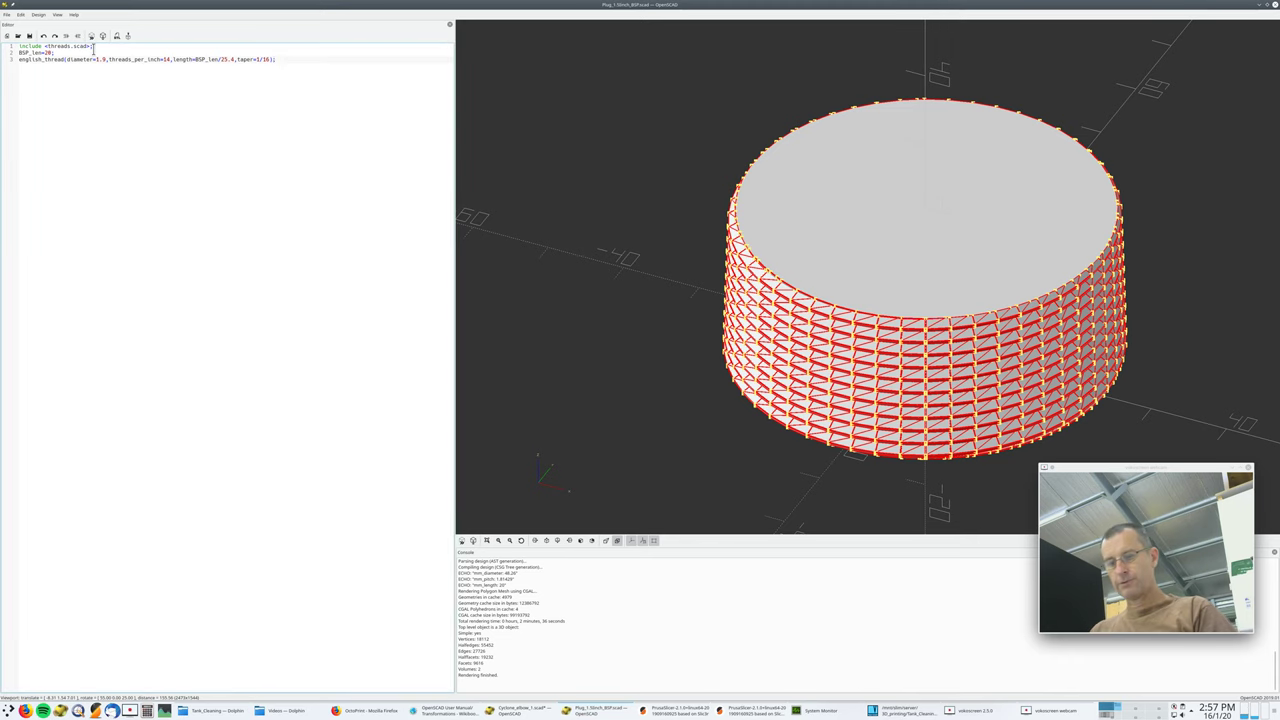
- Enlarge the plug script's editor font and widen the code pane
ctrl+scroll(93, 48, up, 5)
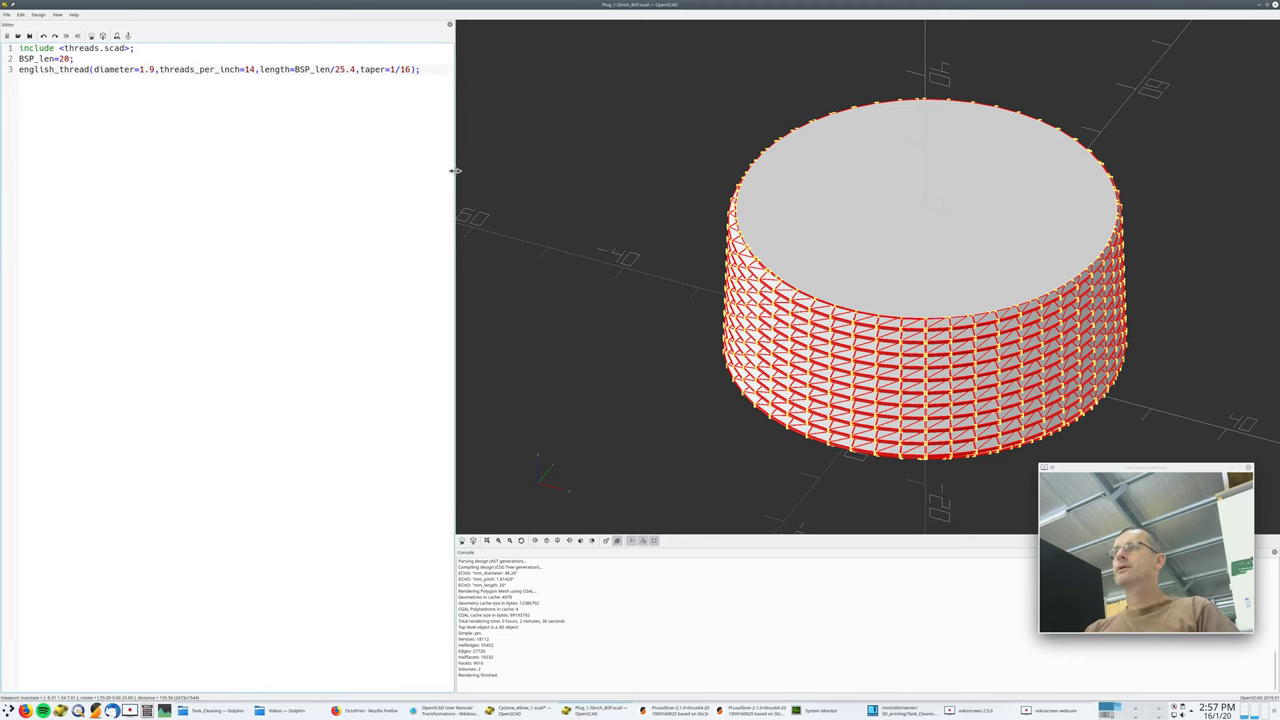
drag(455, 170, 752, 174)
ctrl+scroll(432, 84, up, 3)
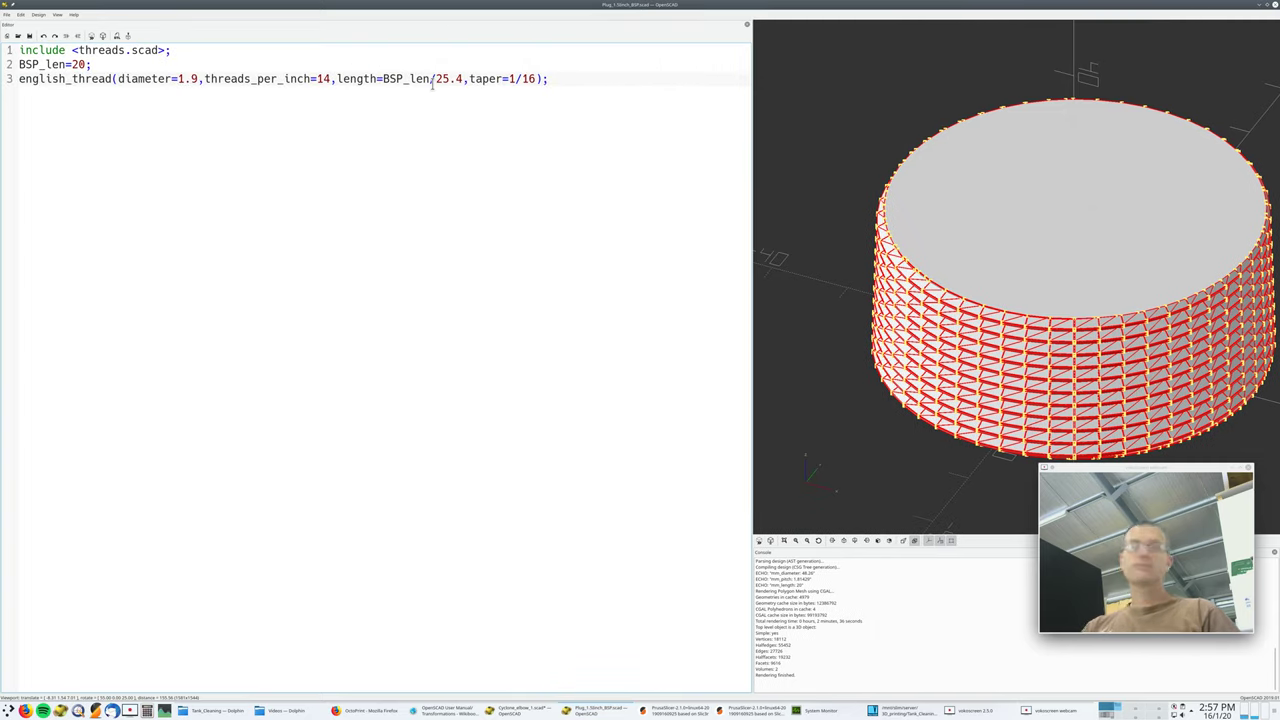
- Highlight the threads.scad include line, then the BSP_len=20 line
drag(174, 50, 18, 50)
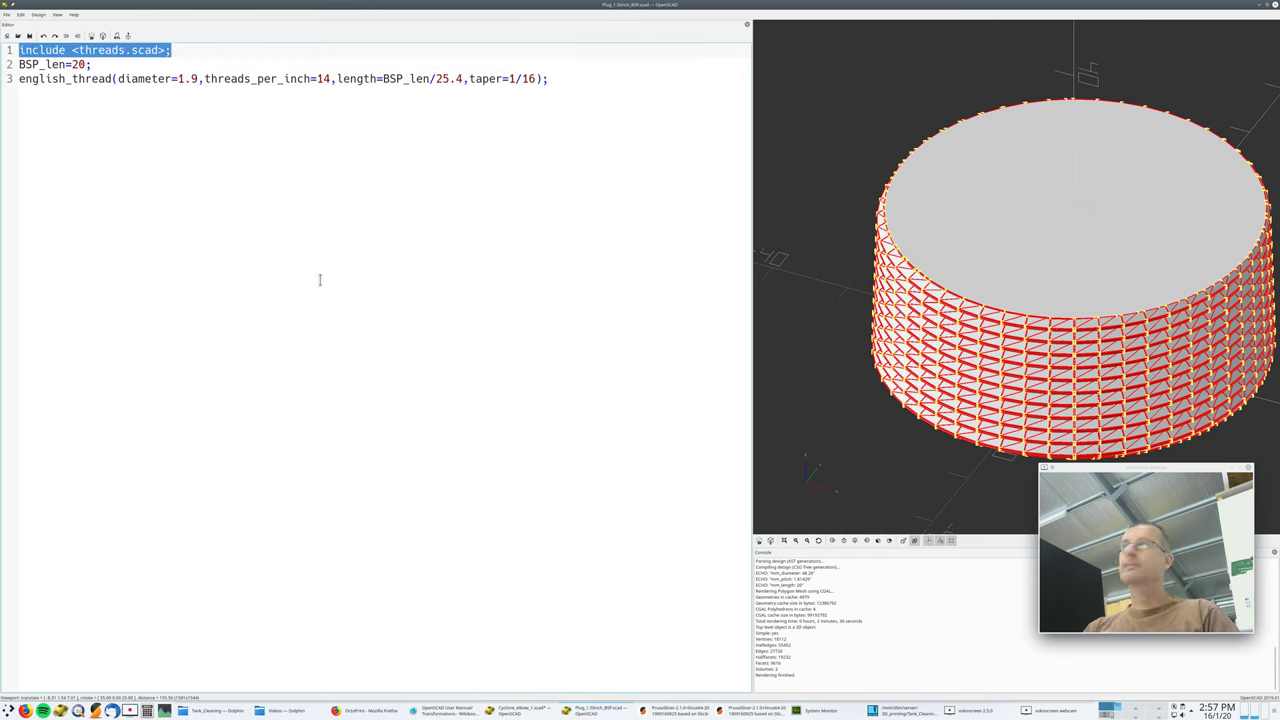
click(90, 64)
drag(90, 64, 2, 64)
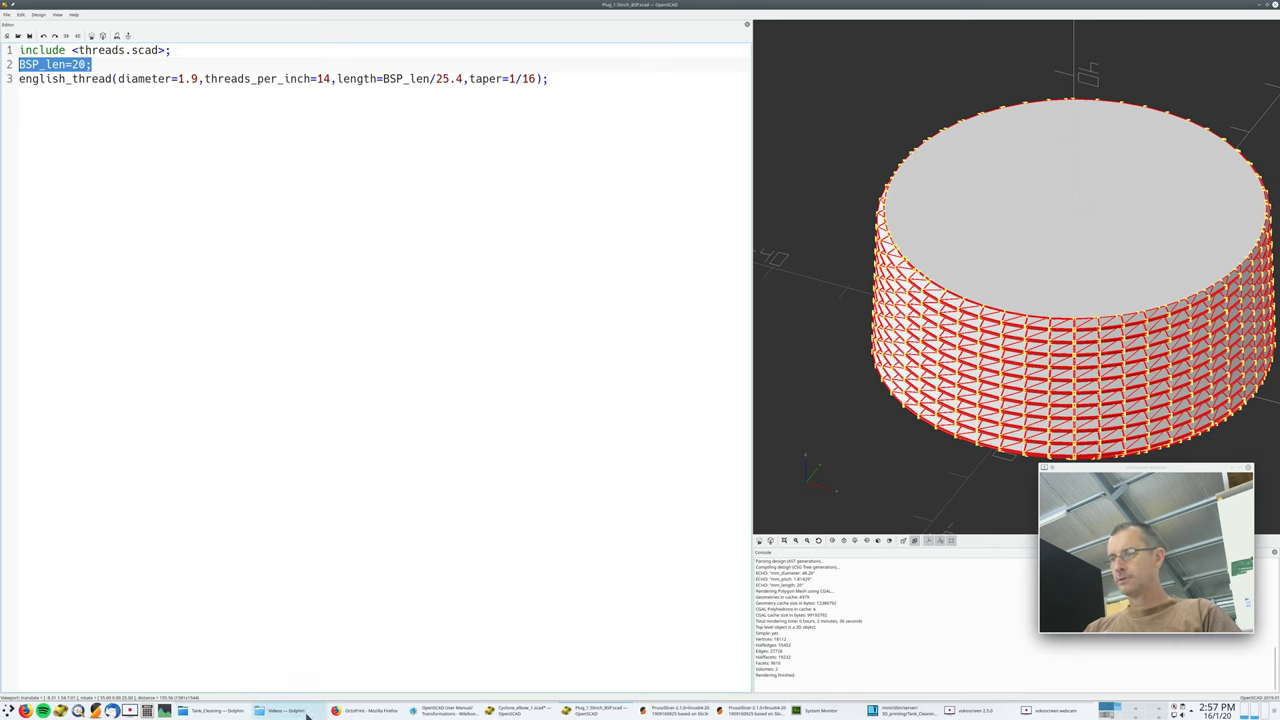
- Open threads.scad from the Tank_Cleaning folder in Dolphin with OpenSCAD
click(230, 712)
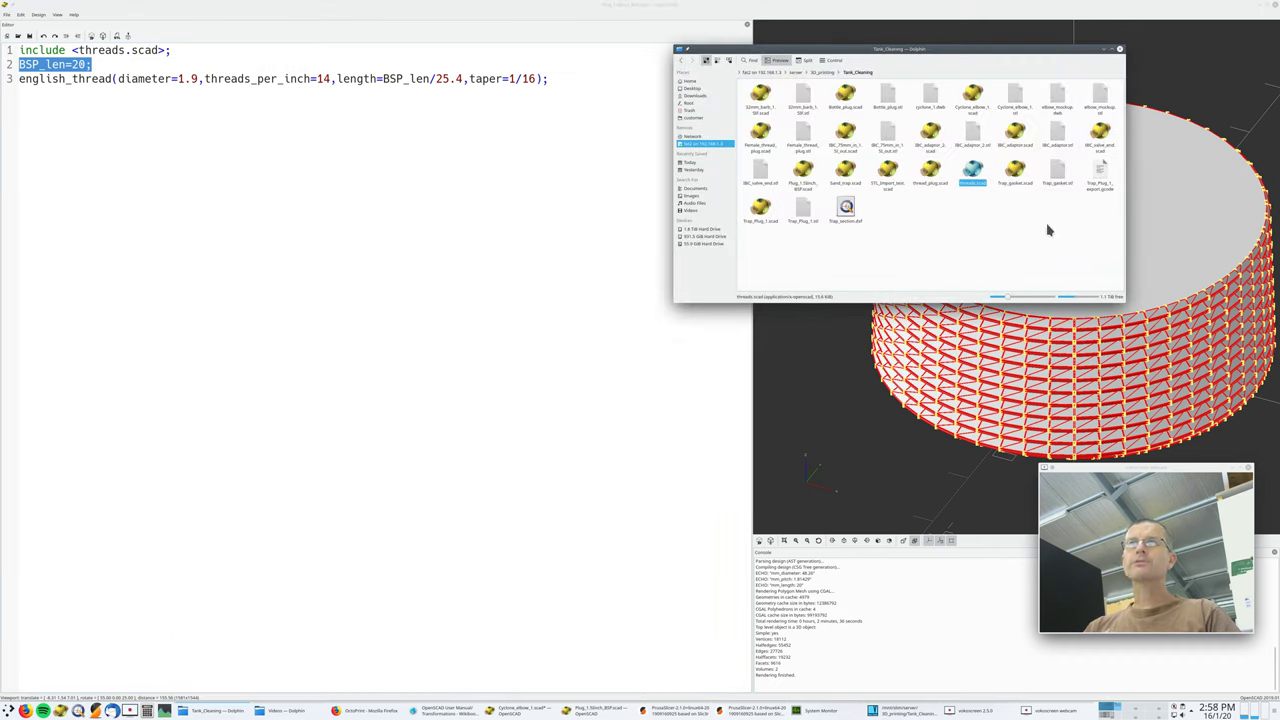
right_click(975, 172)
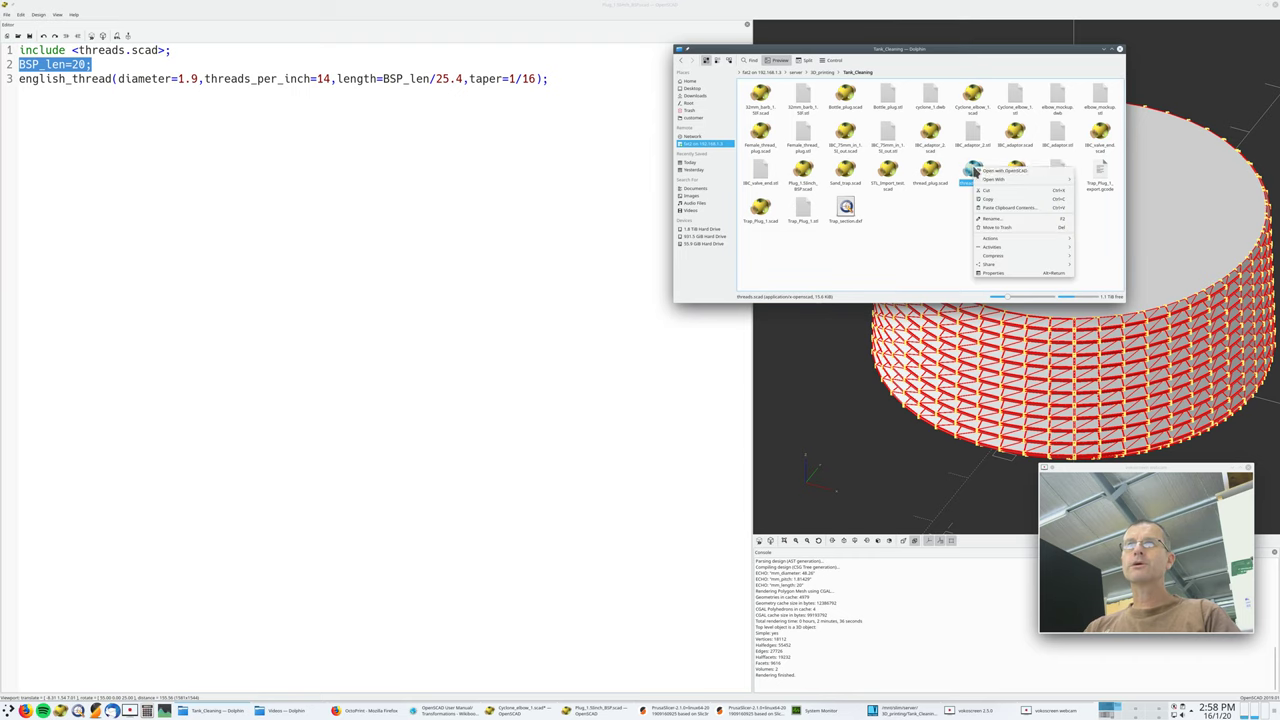
click(1005, 174)
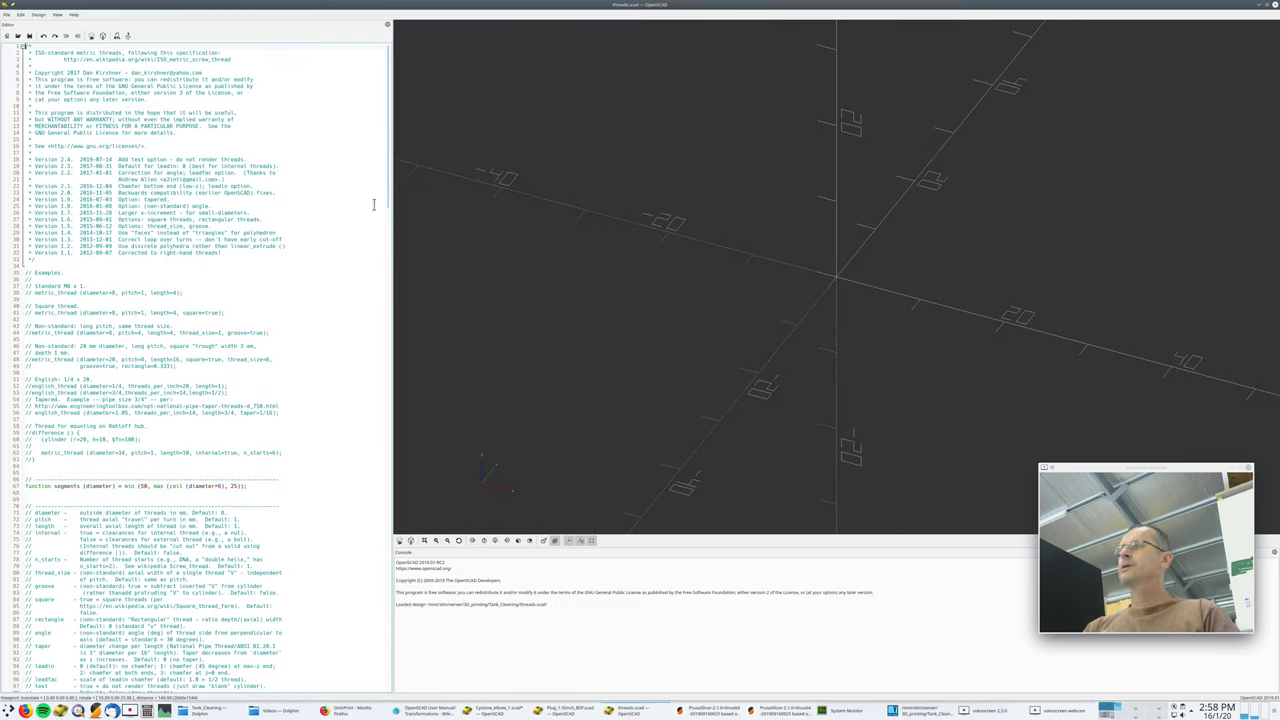
- Enlarge and widen the threads.scad editor, then highlight the author credit and version history
ctrl+scroll(341, 255, up, 3)
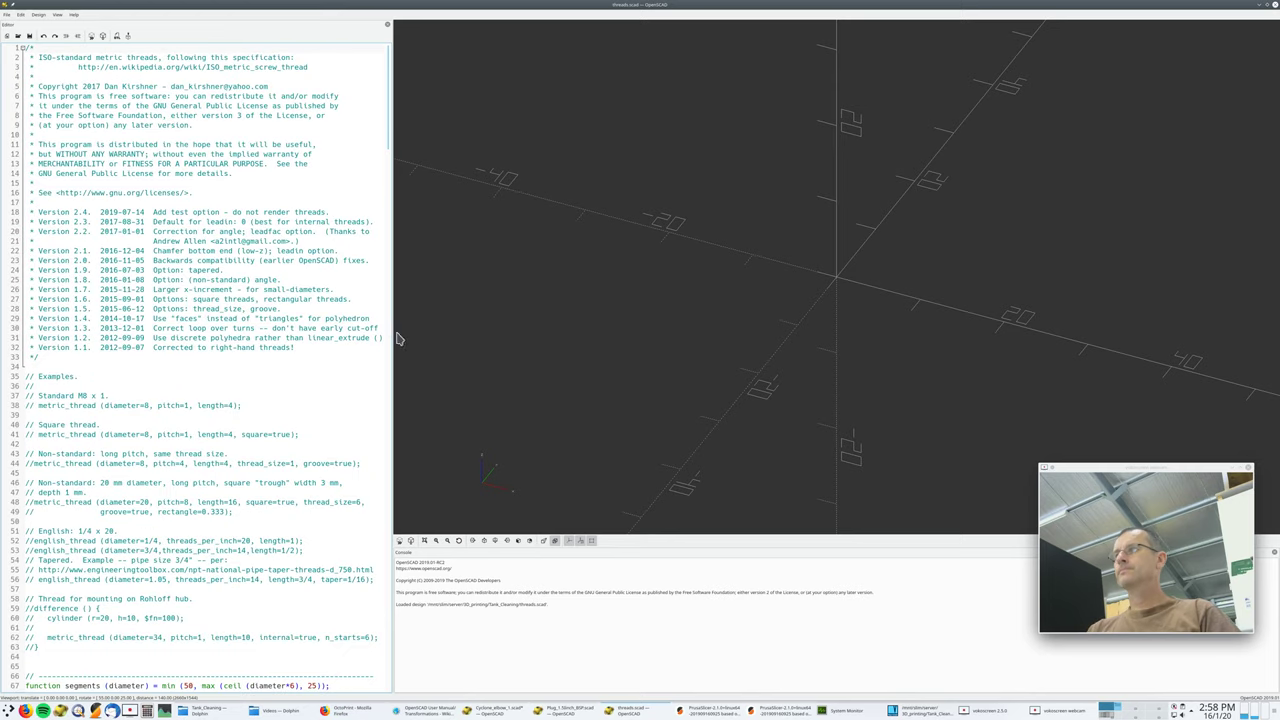
drag(391, 334, 664, 350)
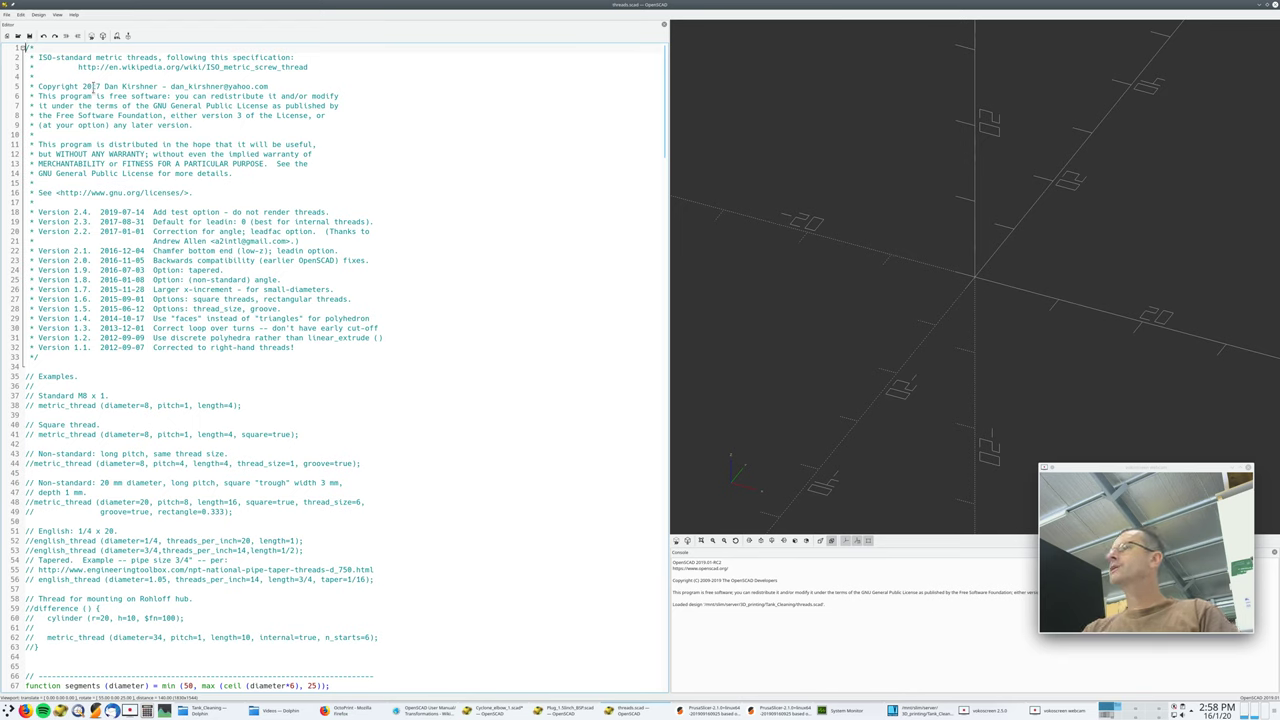
drag(98, 87, 269, 87)
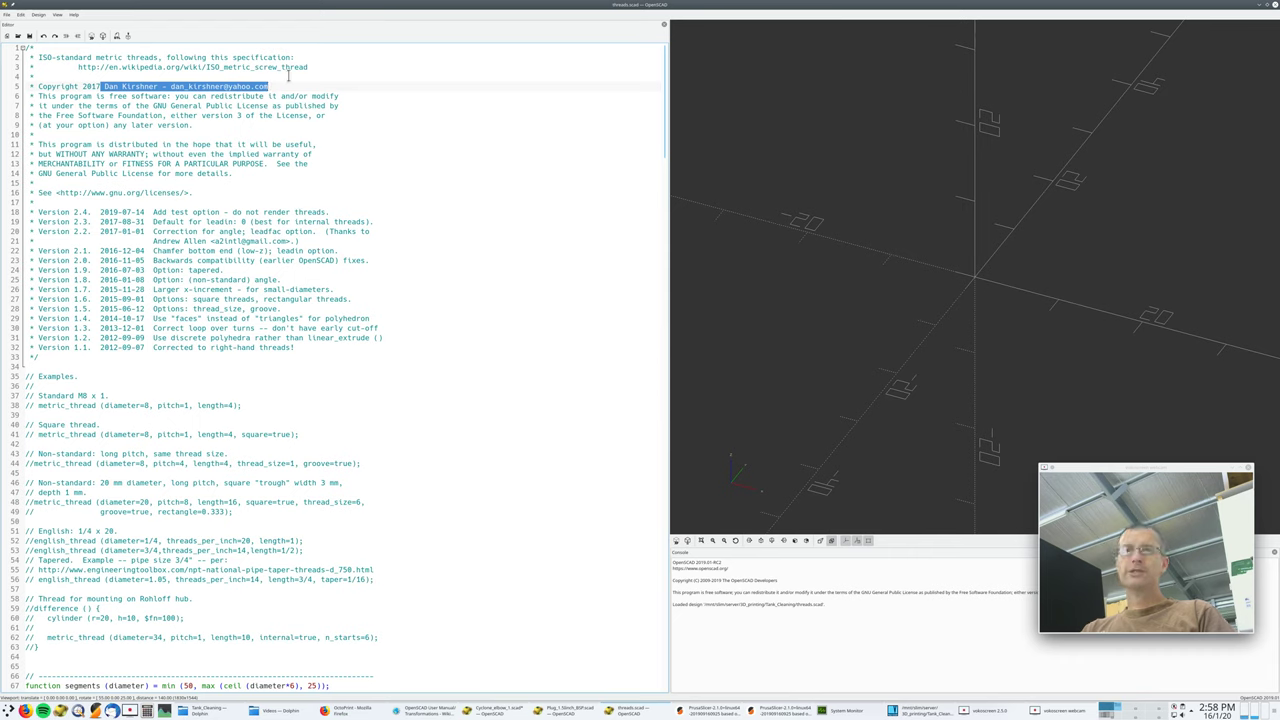
drag(84, 207, 471, 393)
click(497, 425)
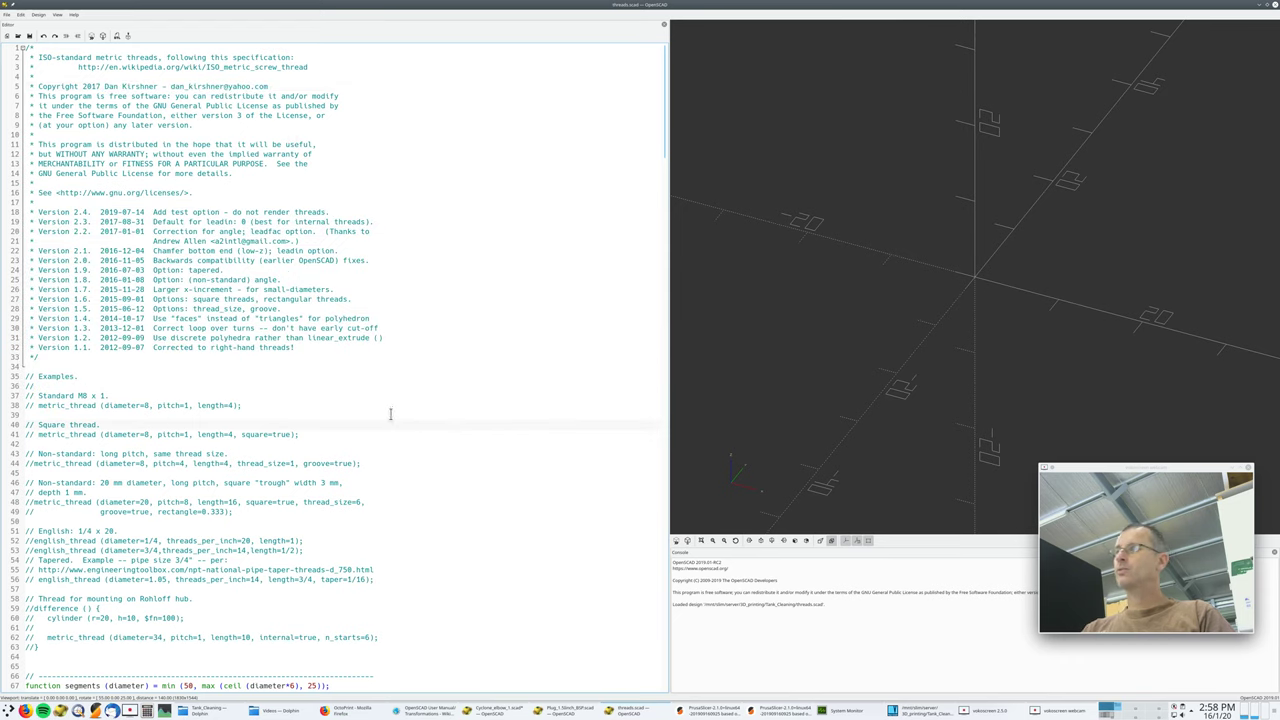
scroll(421, 315, down, 5)
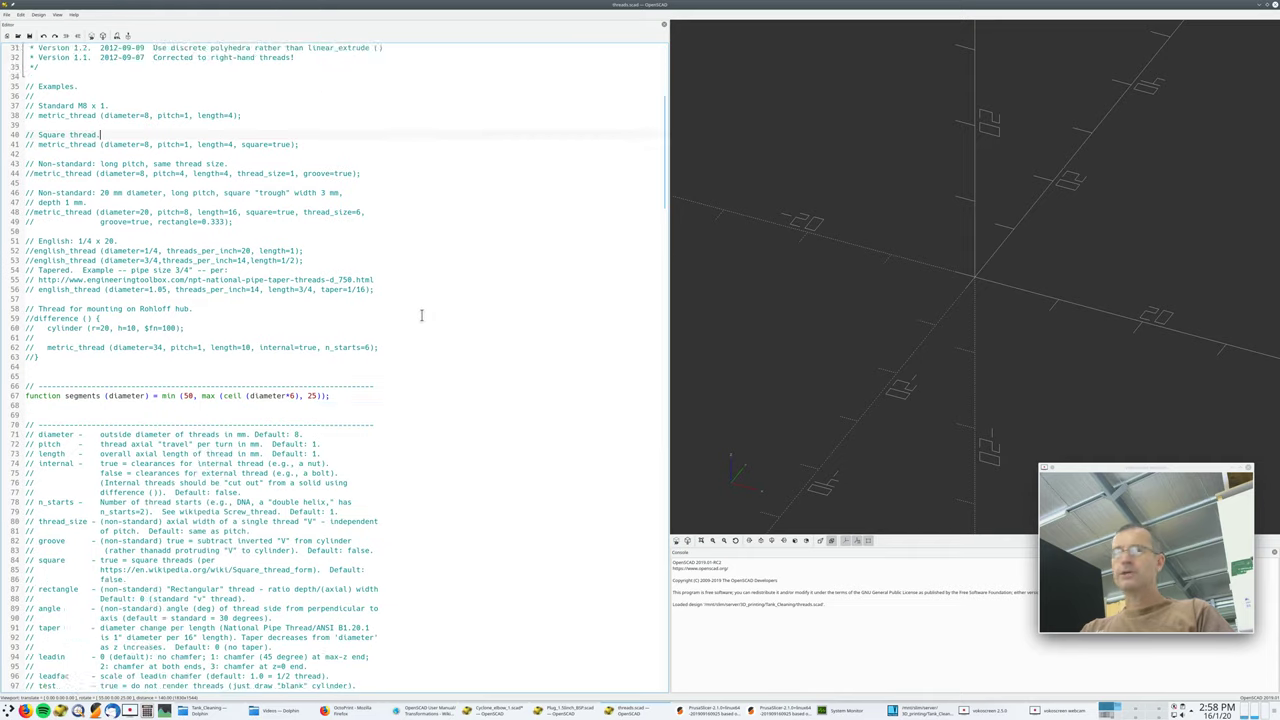
scroll(328, 328, down, 10)
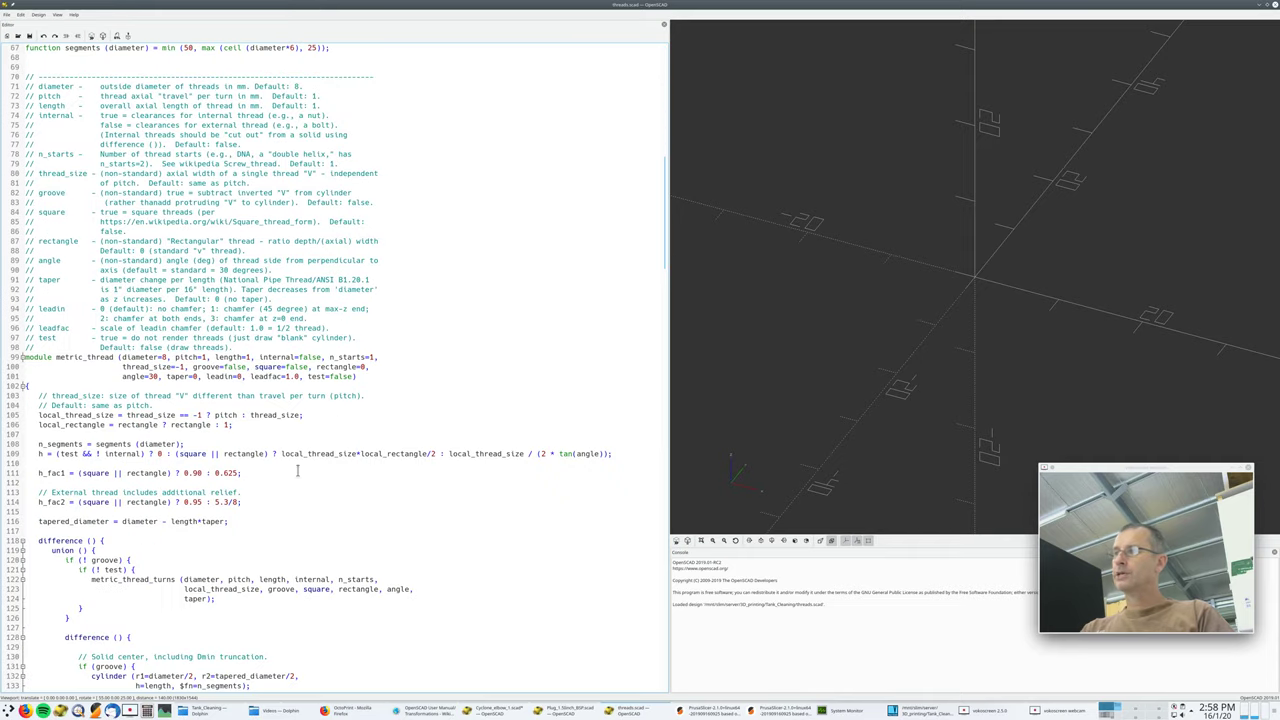
scroll(520, 326, down, 18)
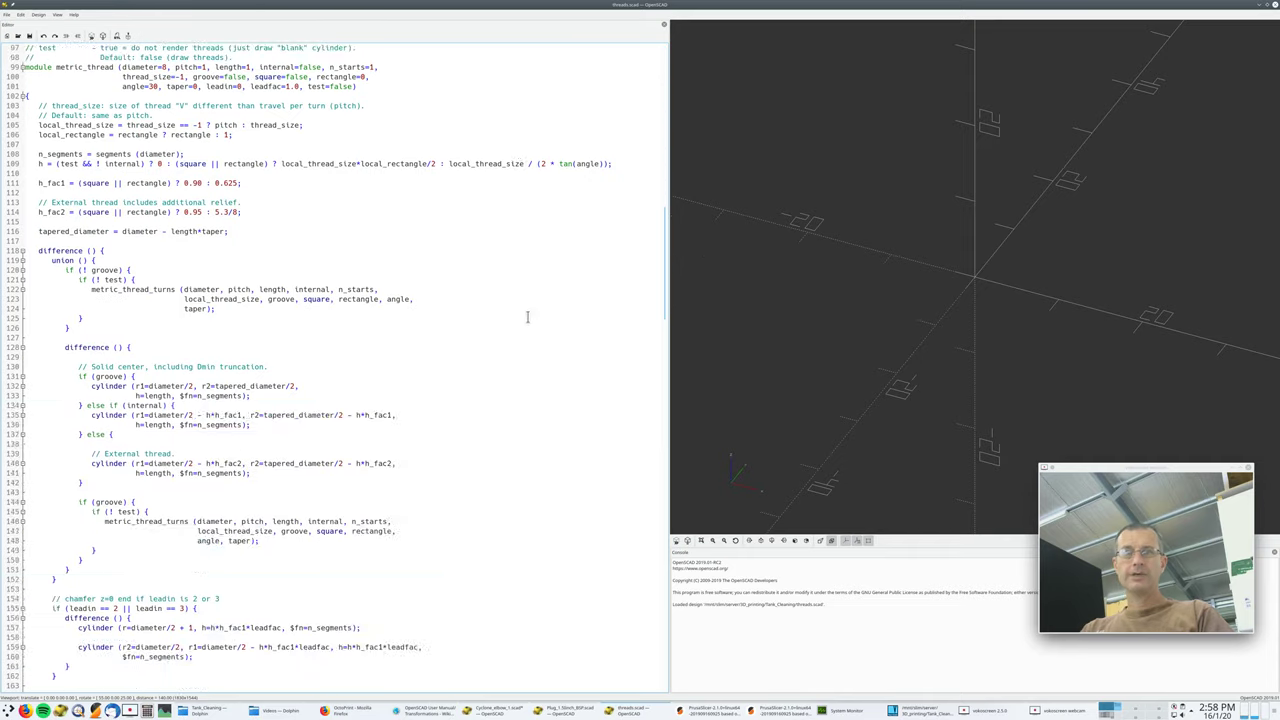
scroll(528, 316, down, 10)
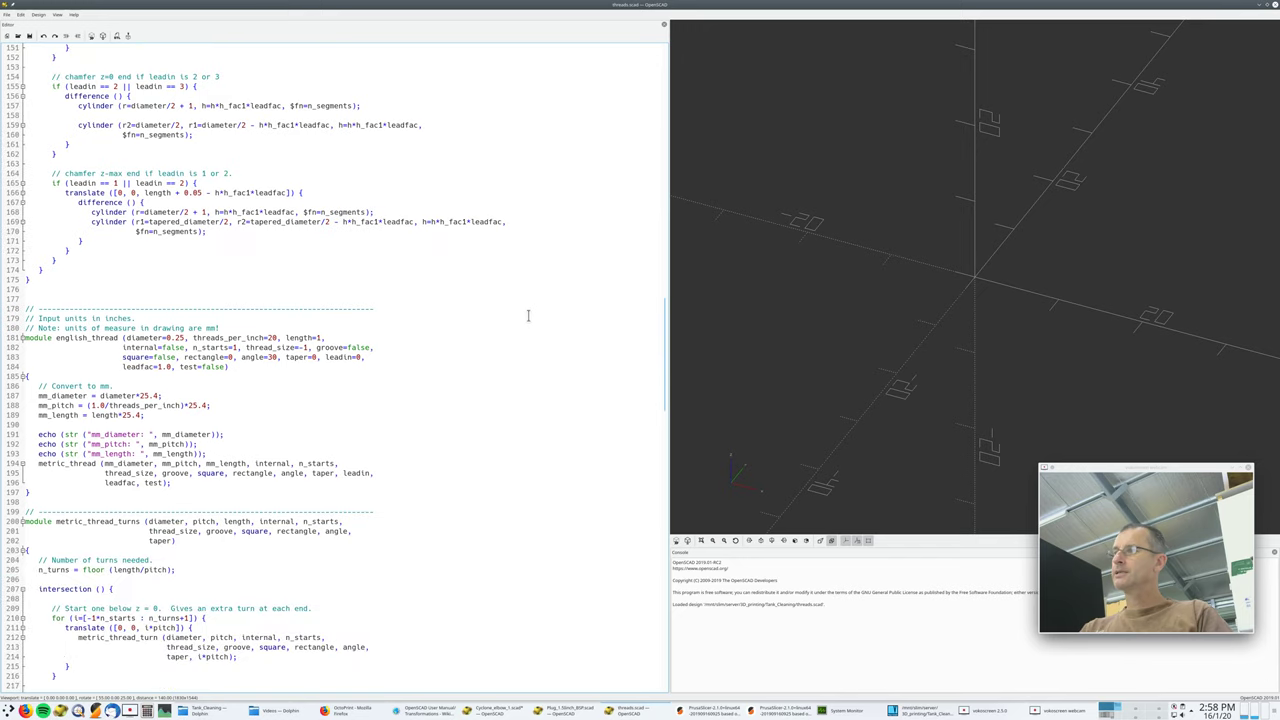
scroll(528, 316, down, 5)
scroll(528, 316, down, 16)
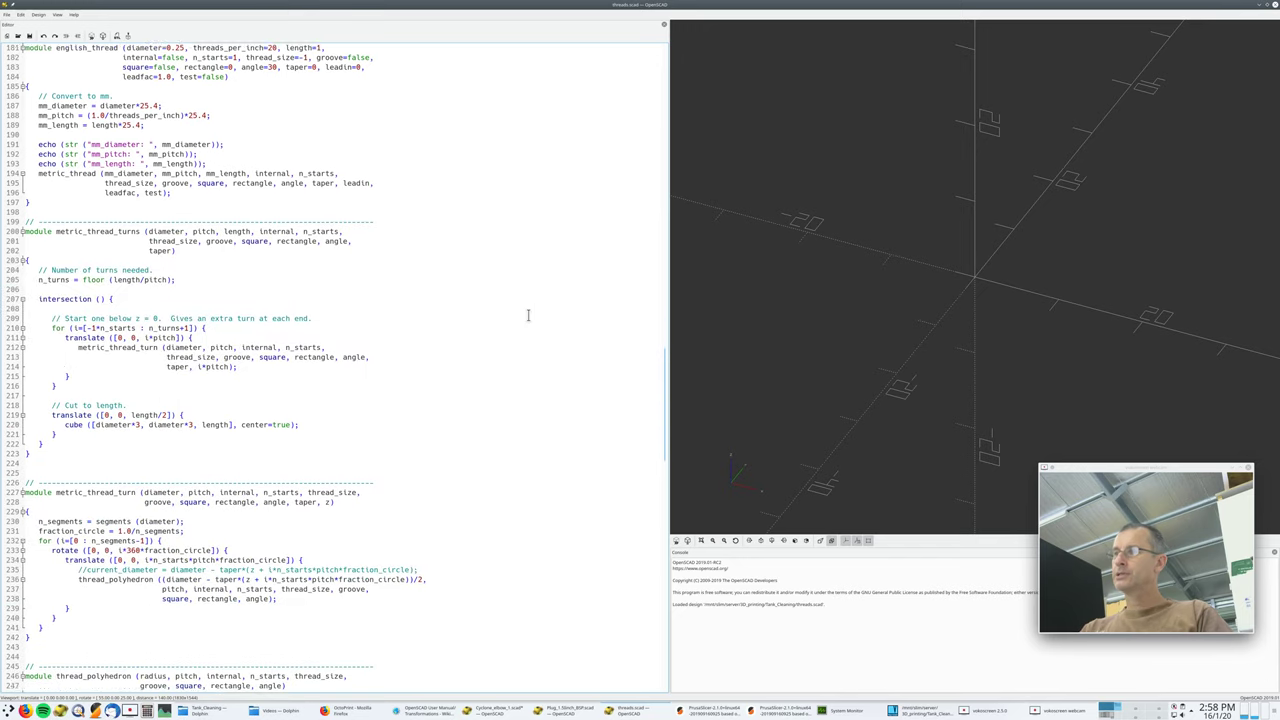
scroll(528, 316, down, 5)
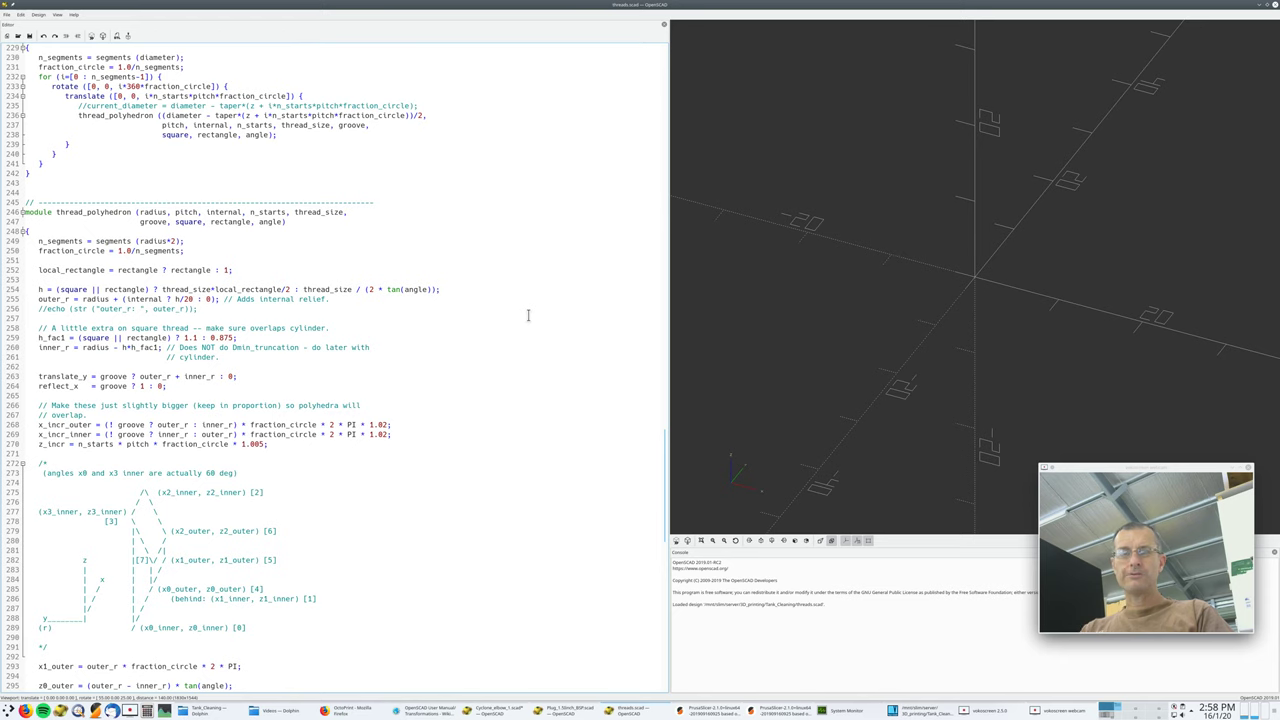
scroll(528, 316, down, 5)
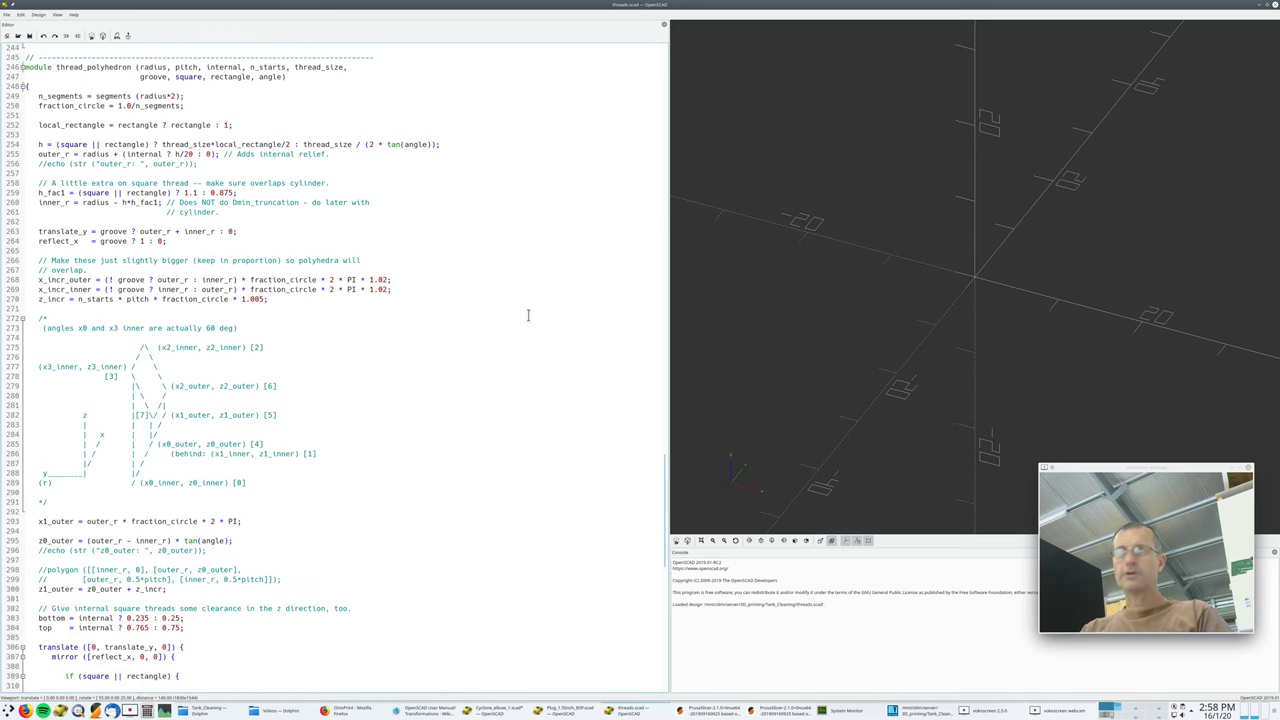
scroll(528, 316, down, 5)
scroll(528, 316, down, 5)
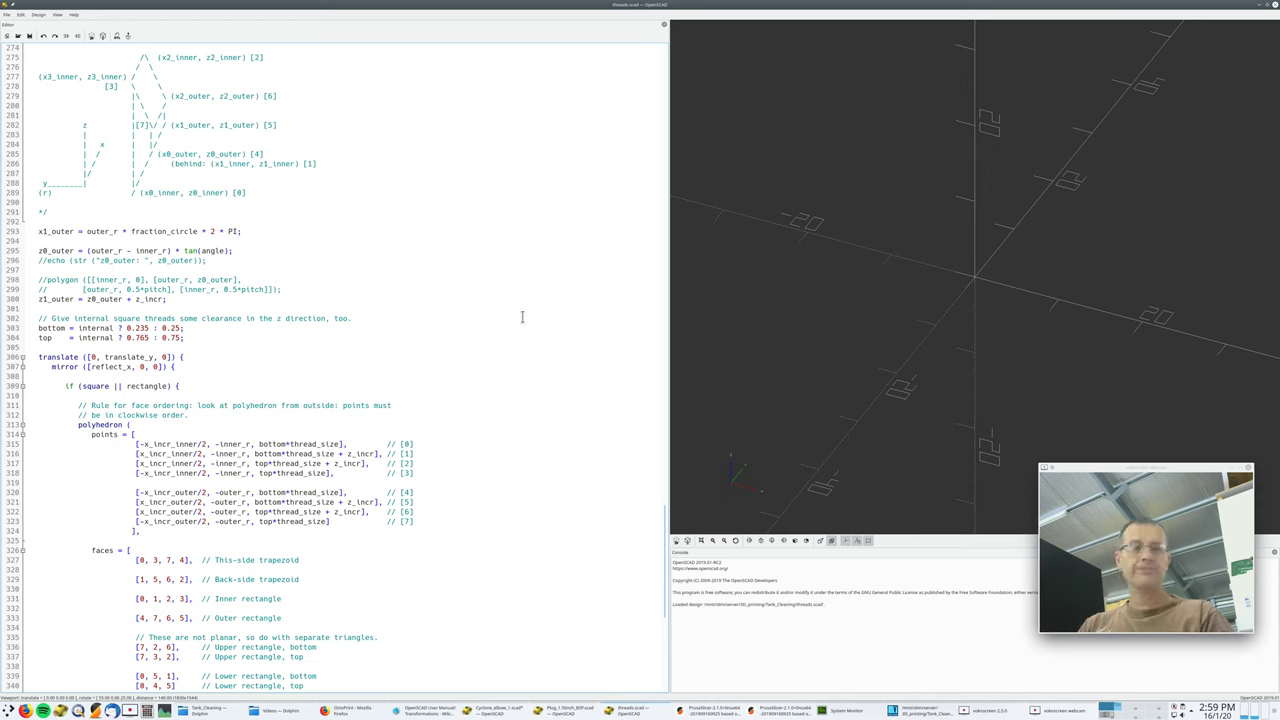
scroll(449, 385, down, 12)
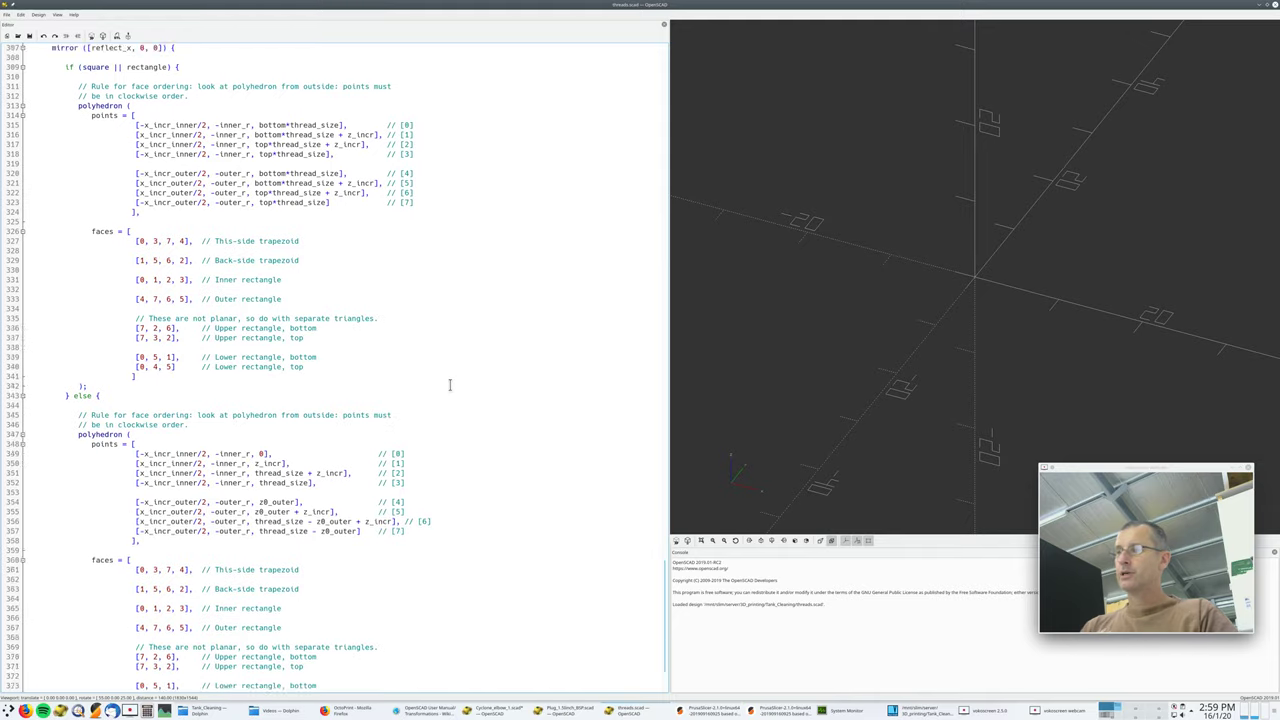
scroll(449, 385, up, 17)
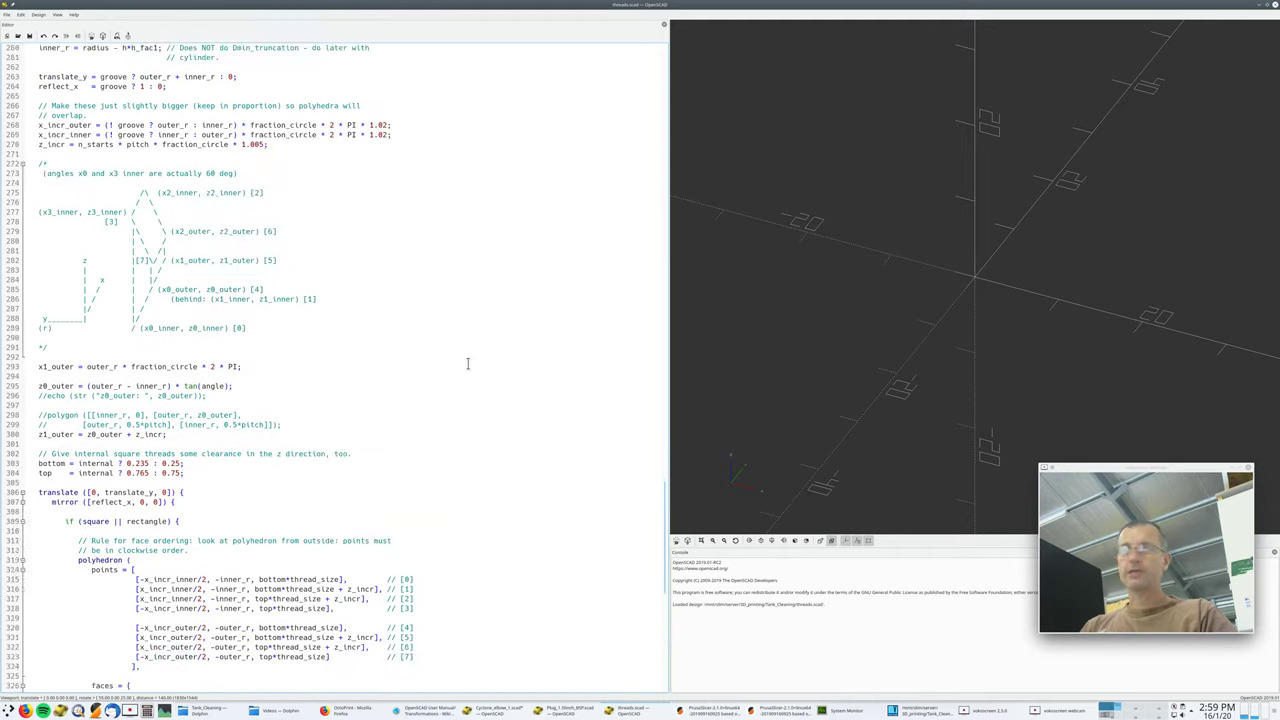
scroll(467, 365, up, 20)
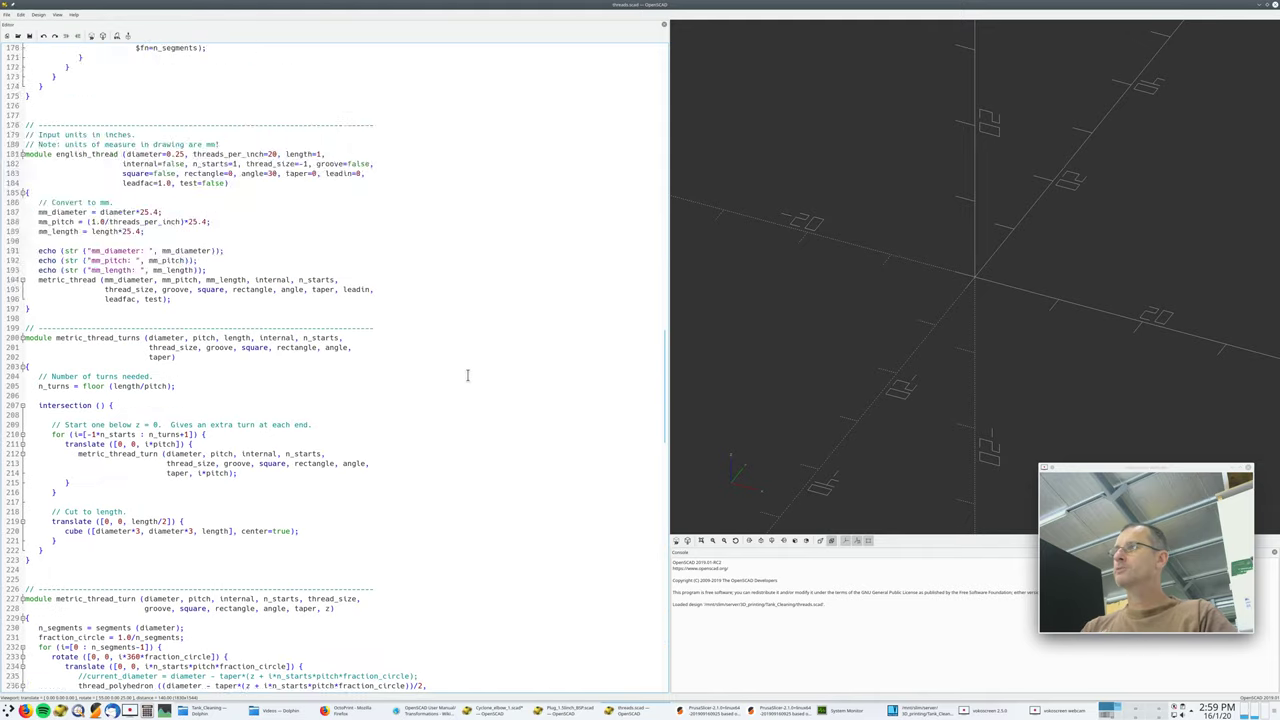
scroll(466, 375, up, 20)
scroll(466, 375, up, 6)
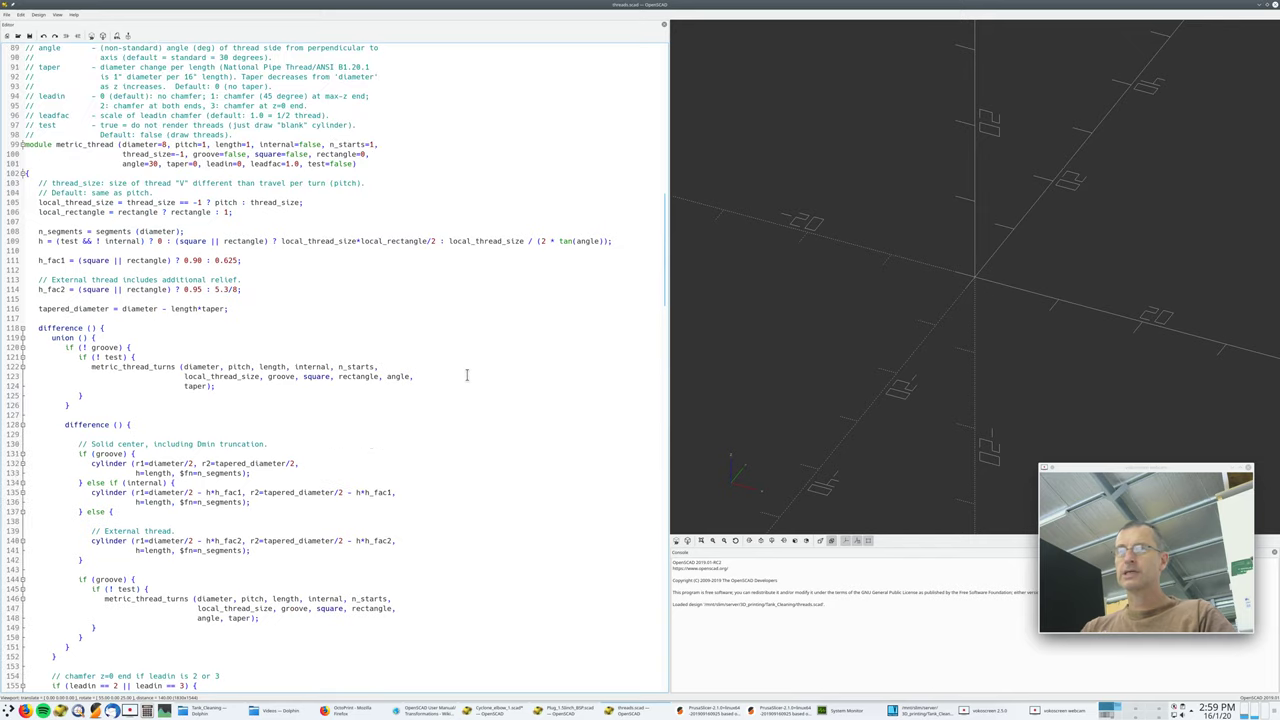
- On Plug_1.5inch_BSP.scad, highlight the include, BSP_len=20 and english_thread lines in turn
click(571, 711)
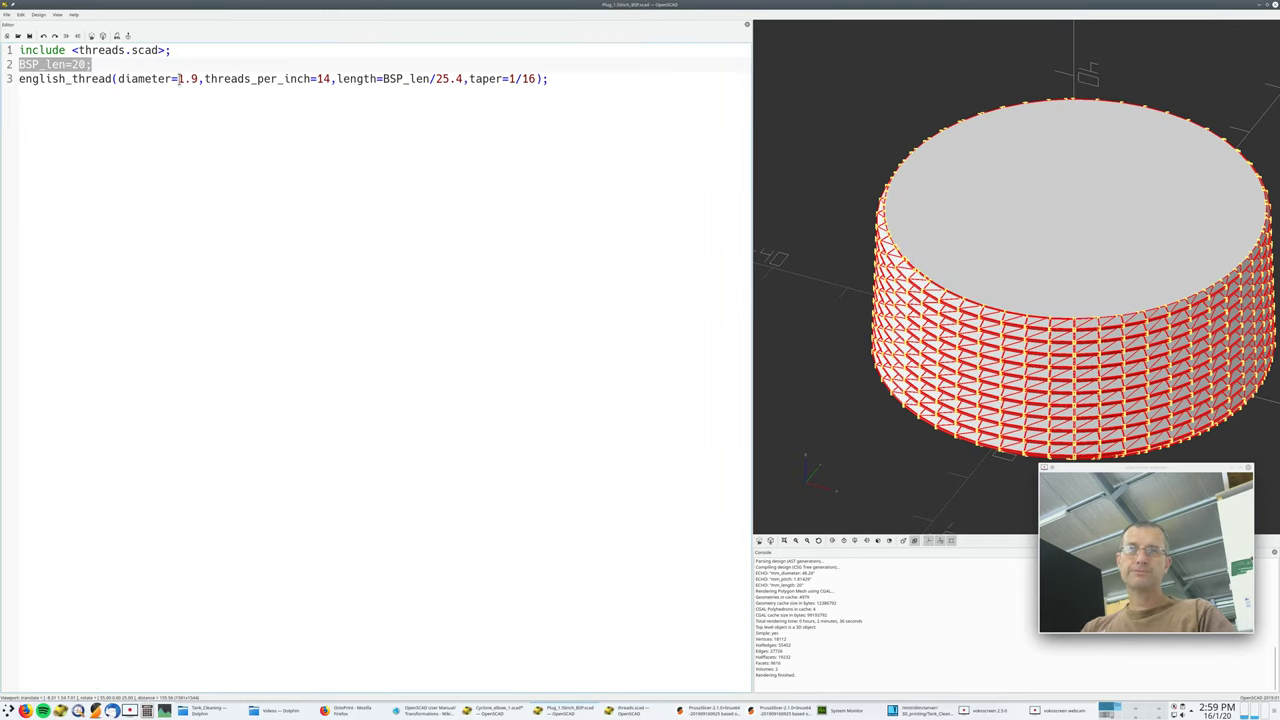
drag(170, 50, 12, 52)
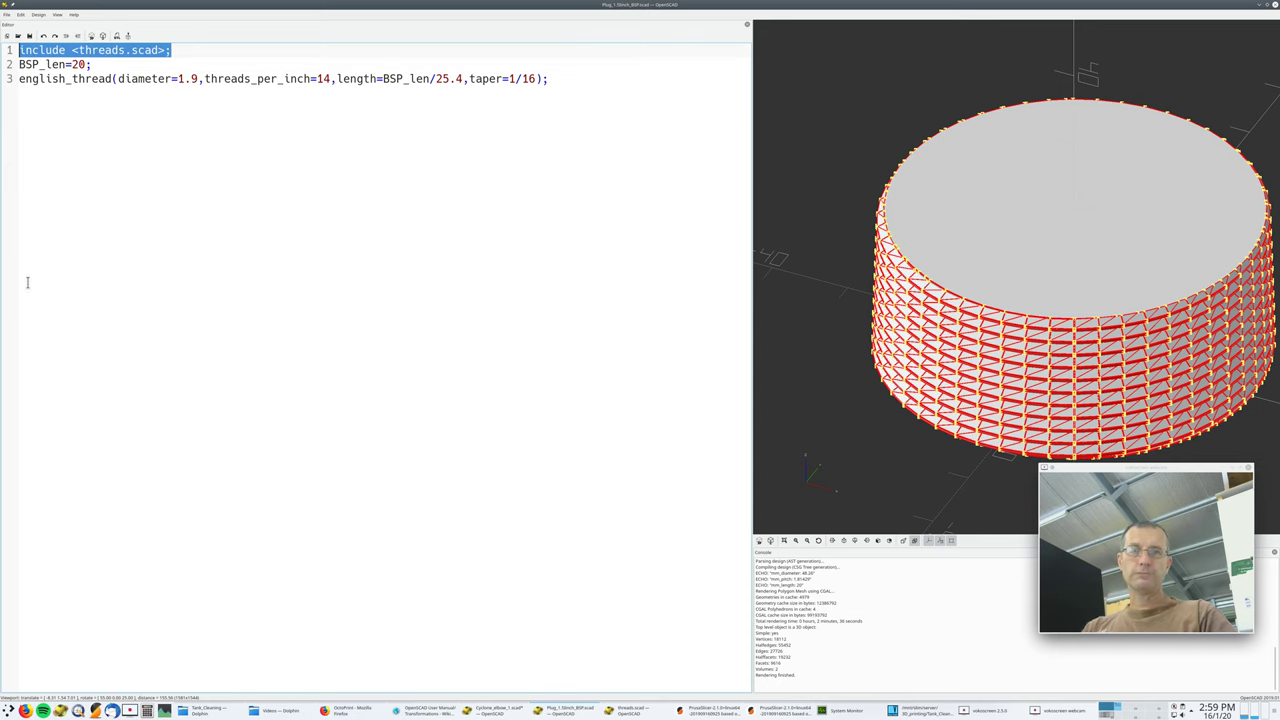
drag(93, 64, 18, 64)
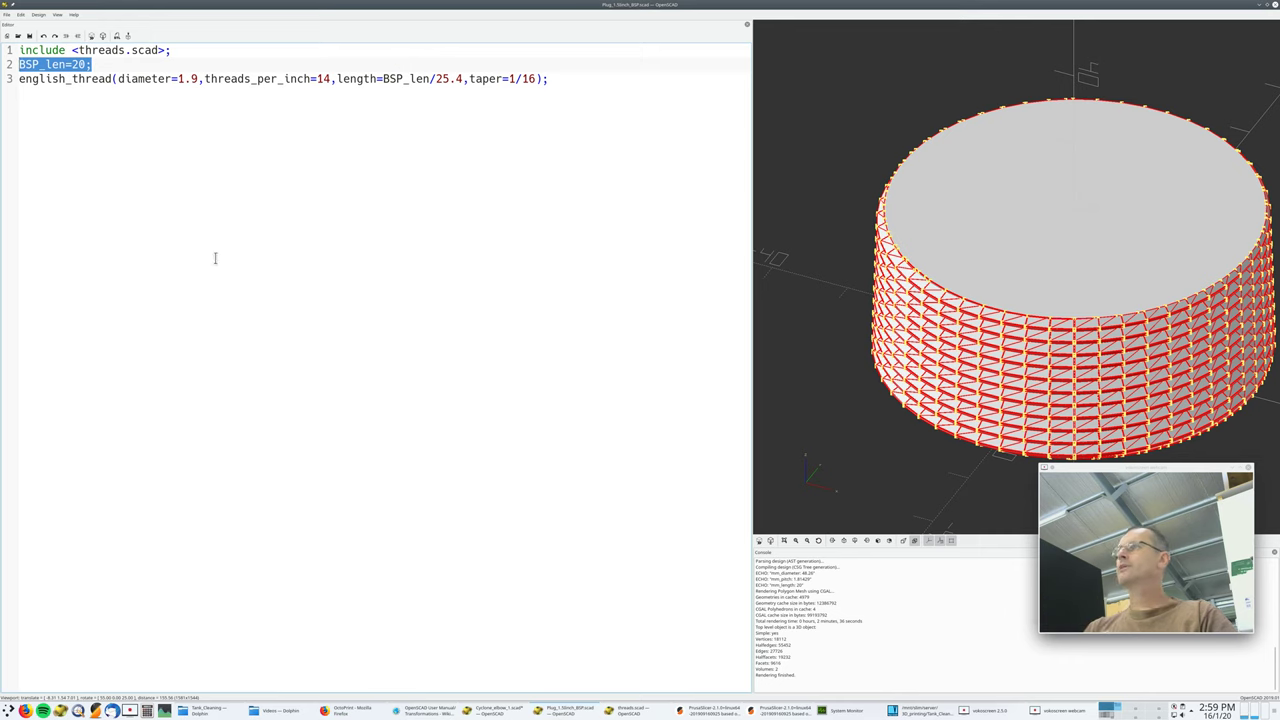
drag(19, 78, 549, 76)
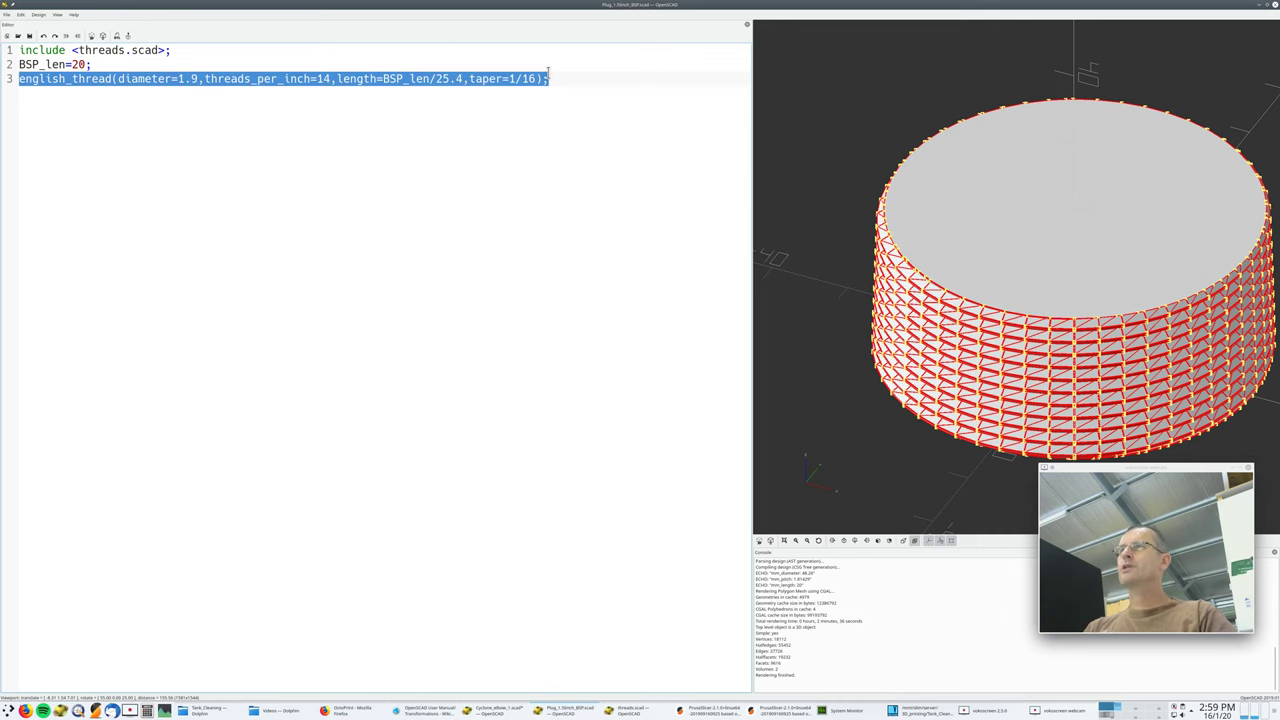
- In threads.scad, scroll to the english_thread module and highlight its metric_thread call
click(641, 712)
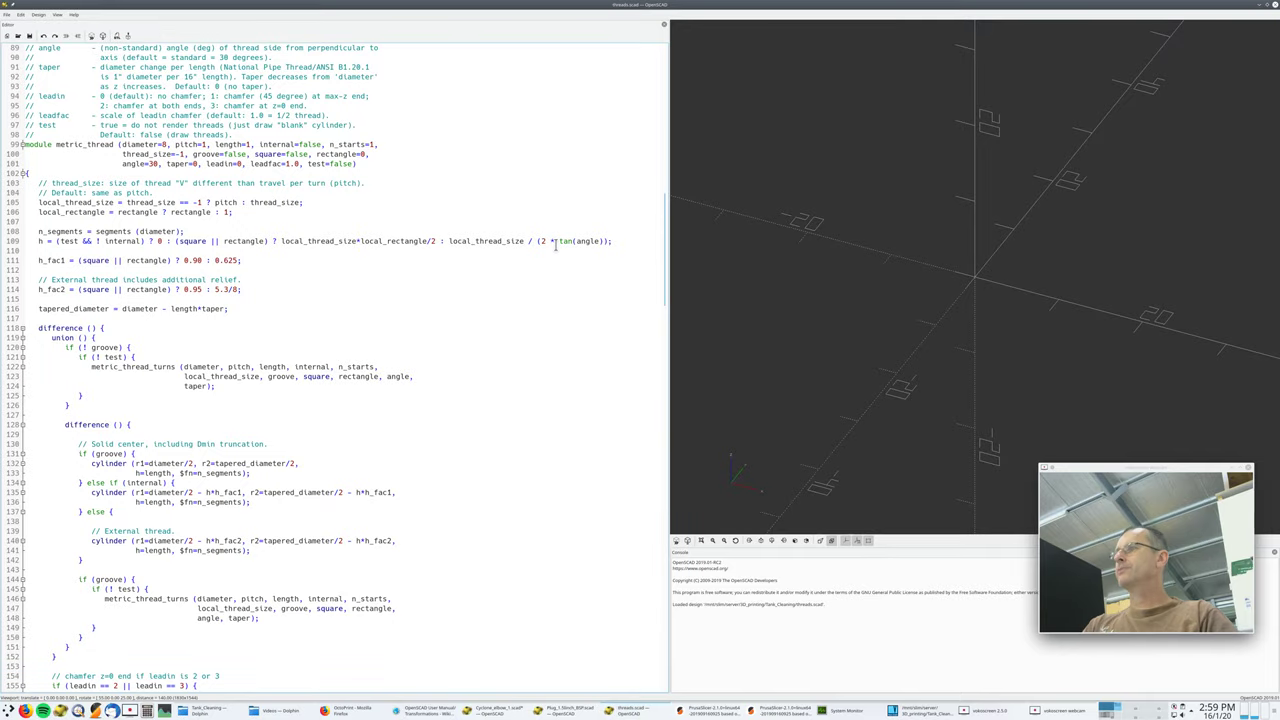
scroll(555, 244, up, 20)
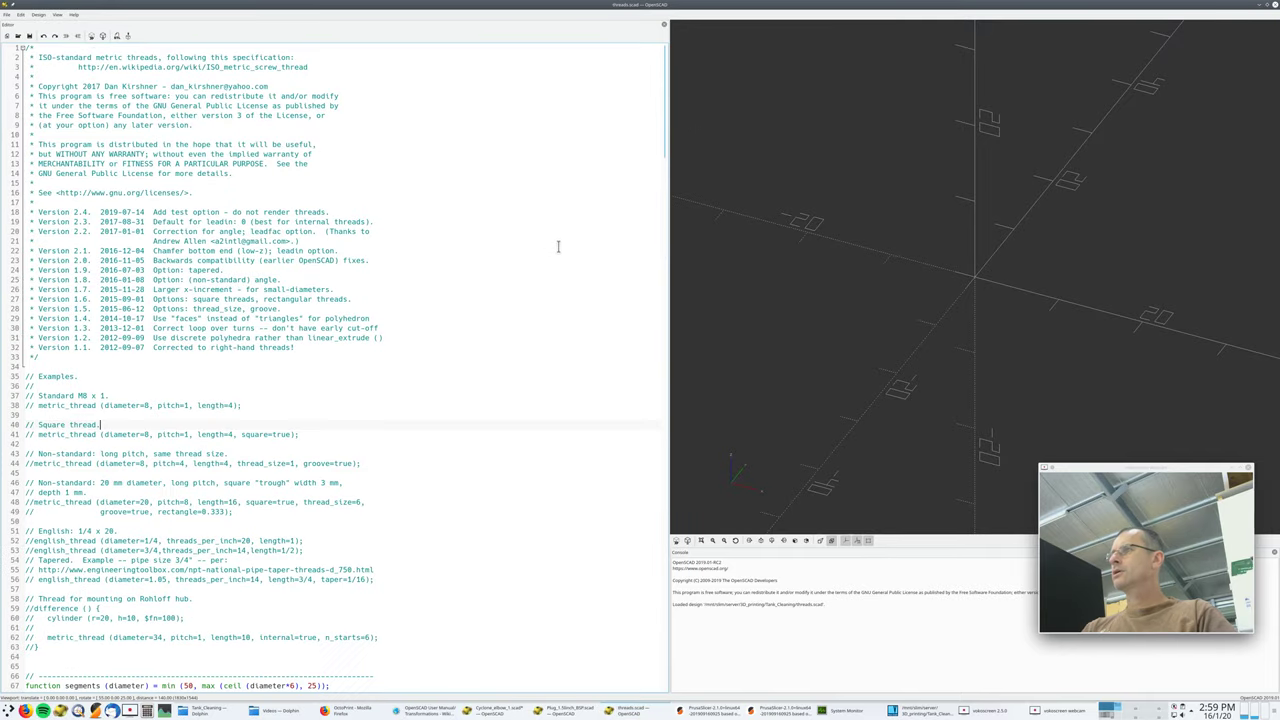
scroll(559, 246, down, 8)
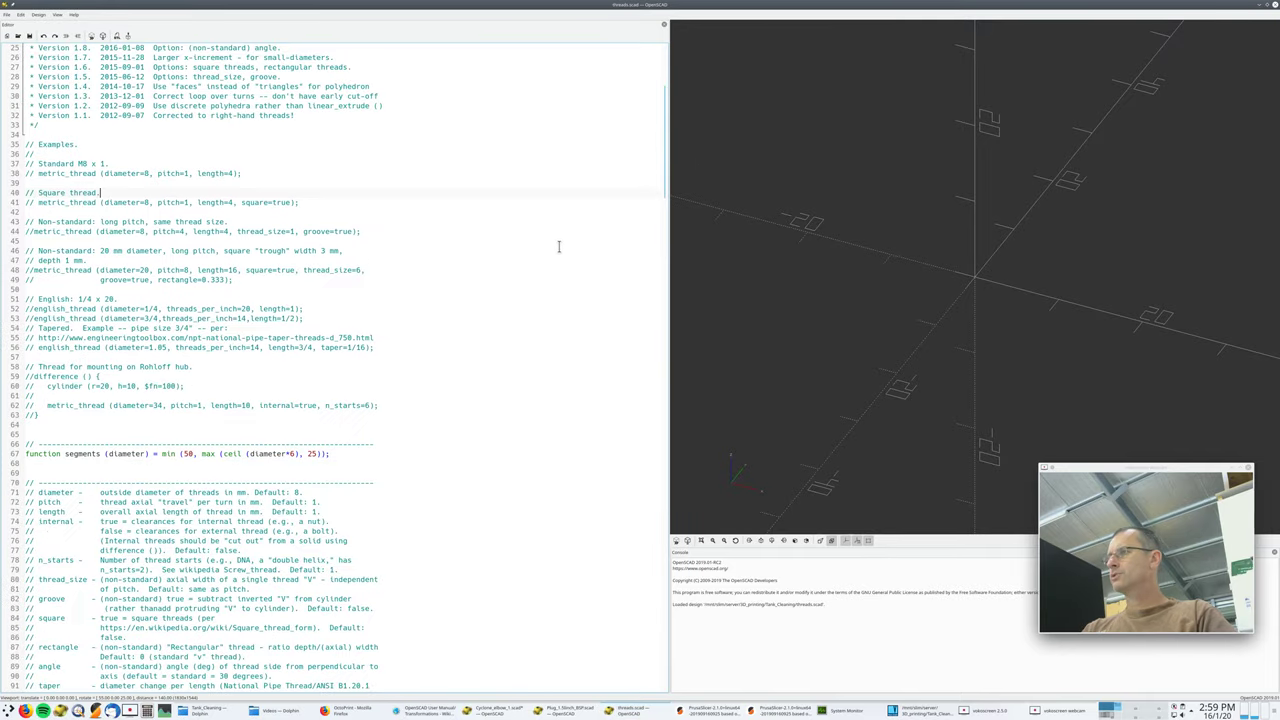
scroll(559, 246, down, 13)
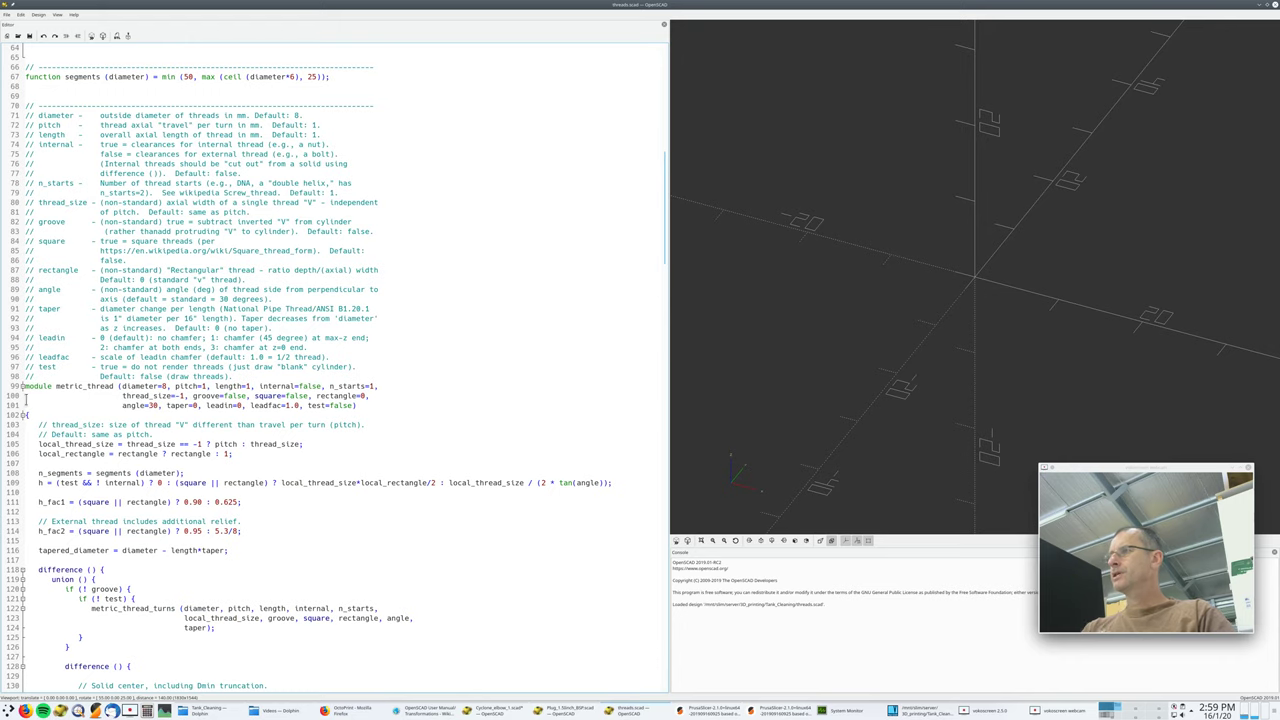
scroll(182, 318, down, 11)
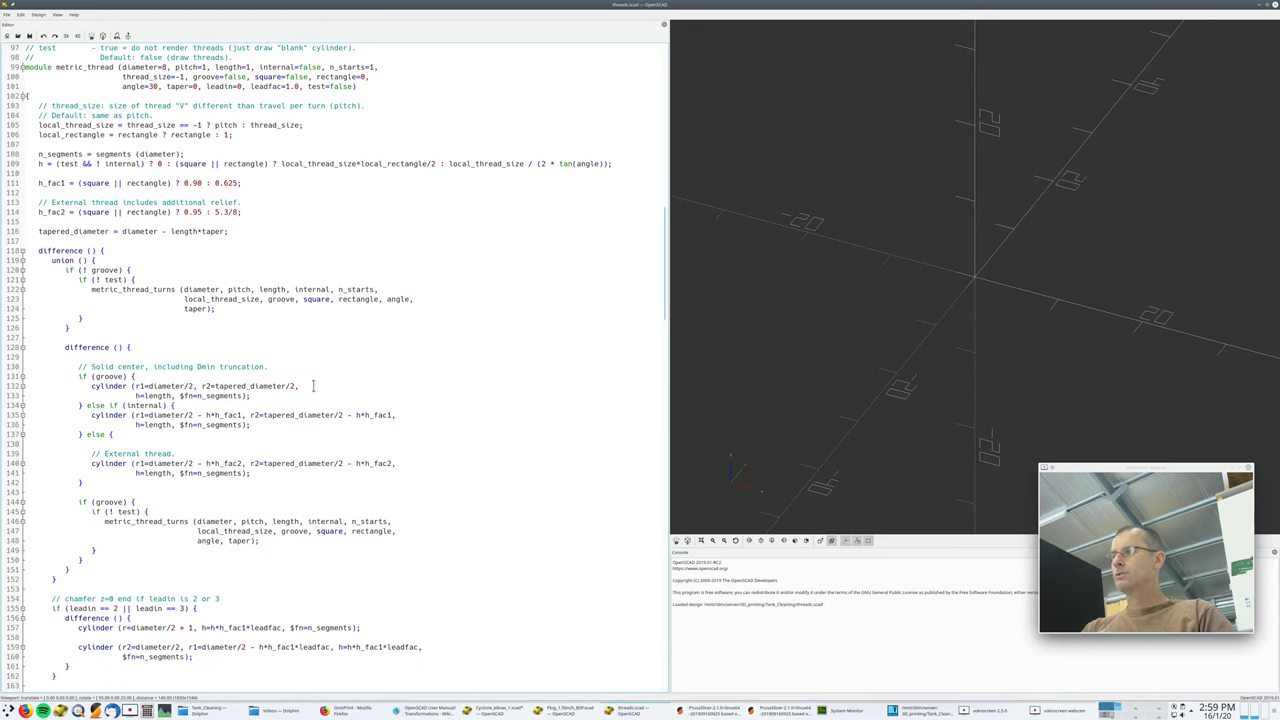
scroll(405, 474, down, 13)
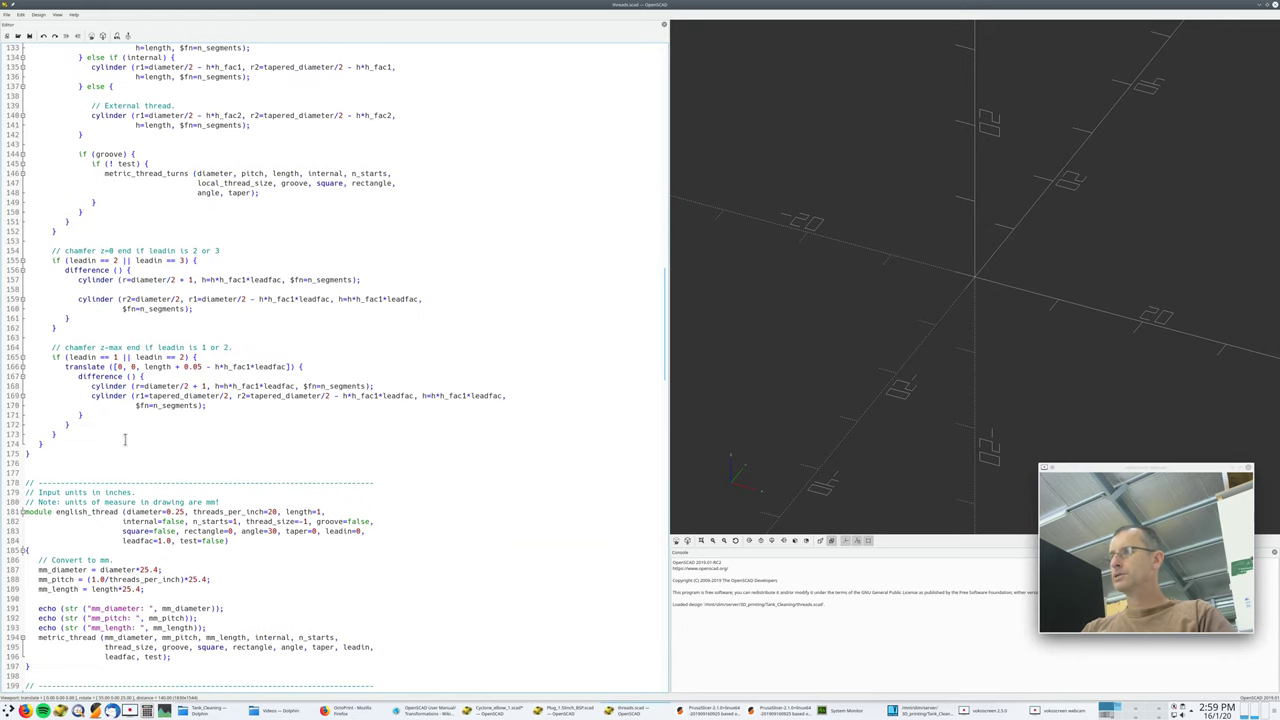
scroll(340, 413, down, 5)
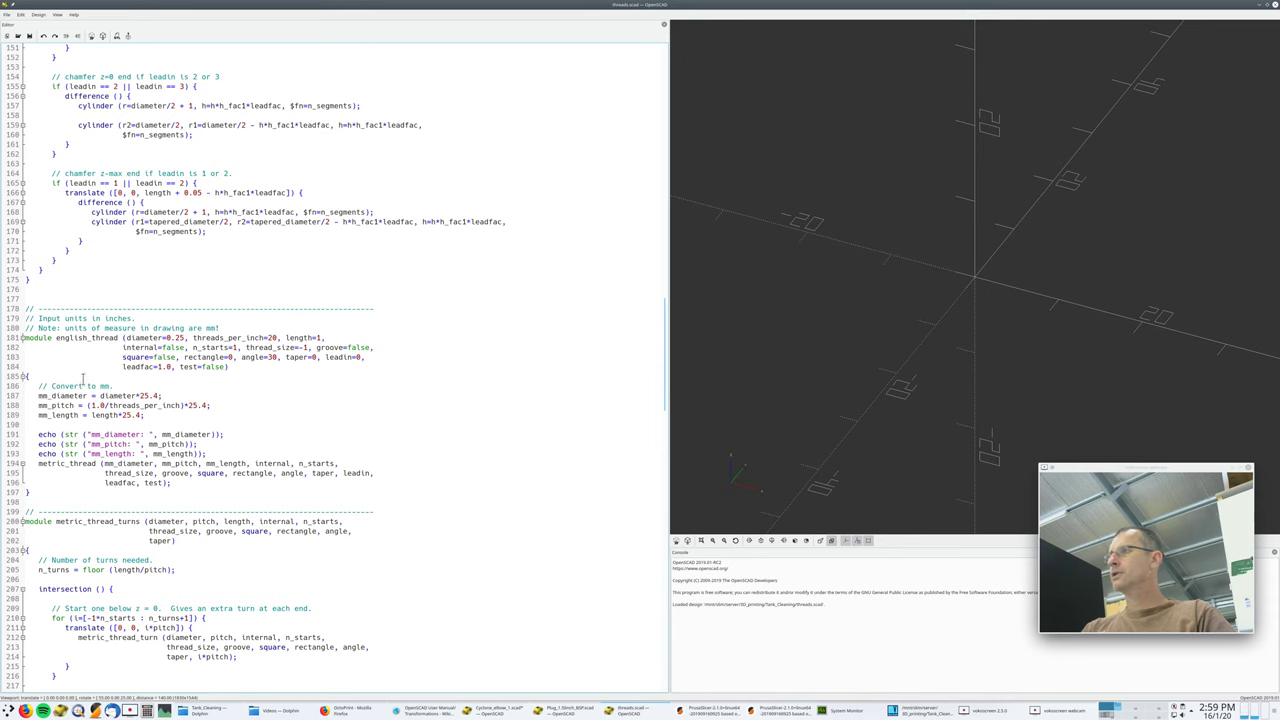
drag(57, 338, 118, 341)
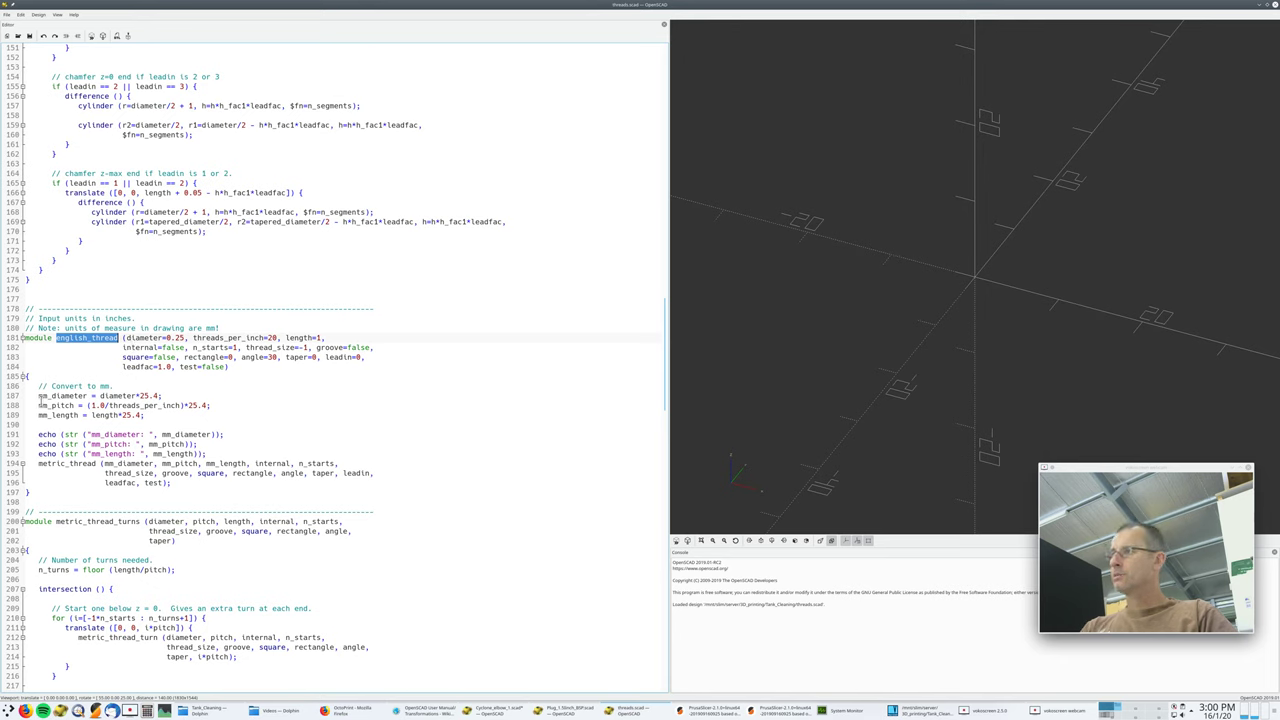
drag(37, 465, 104, 466)
scroll(193, 173, up, 20)
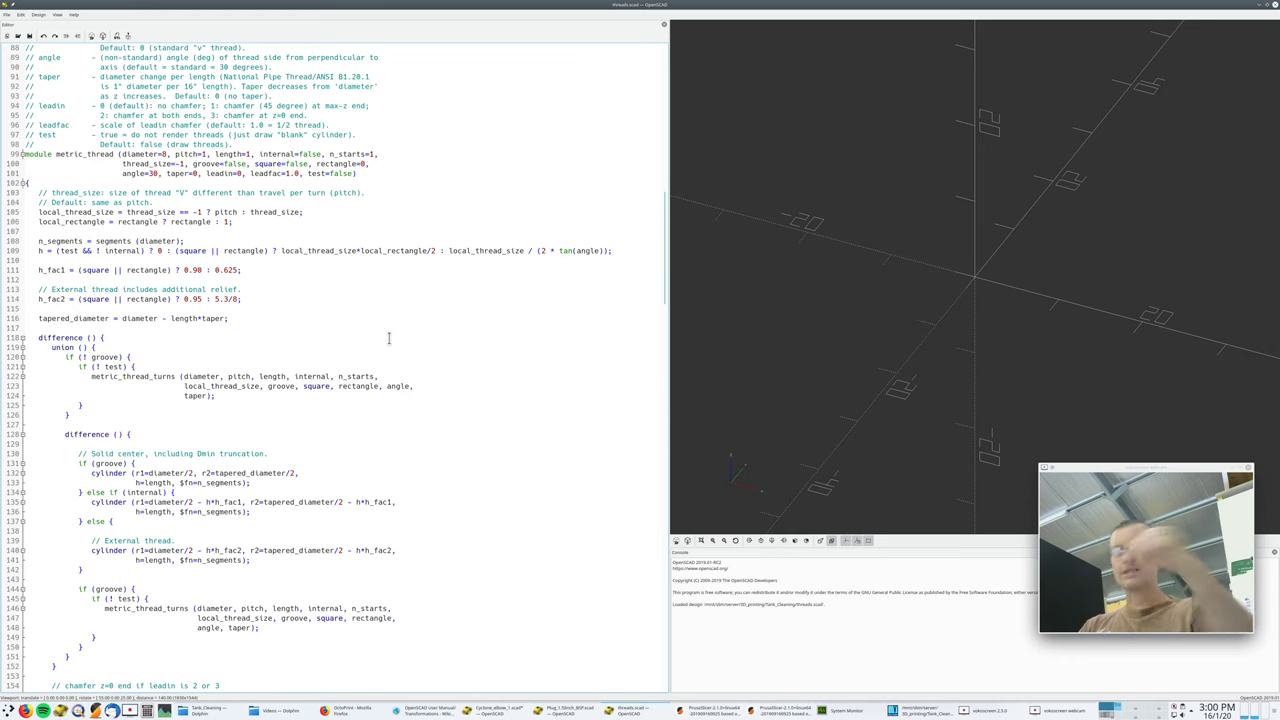
- Highlight all three plug-file lines, flip to threads.scad and back, then bring up VariCAD
click(585, 713)
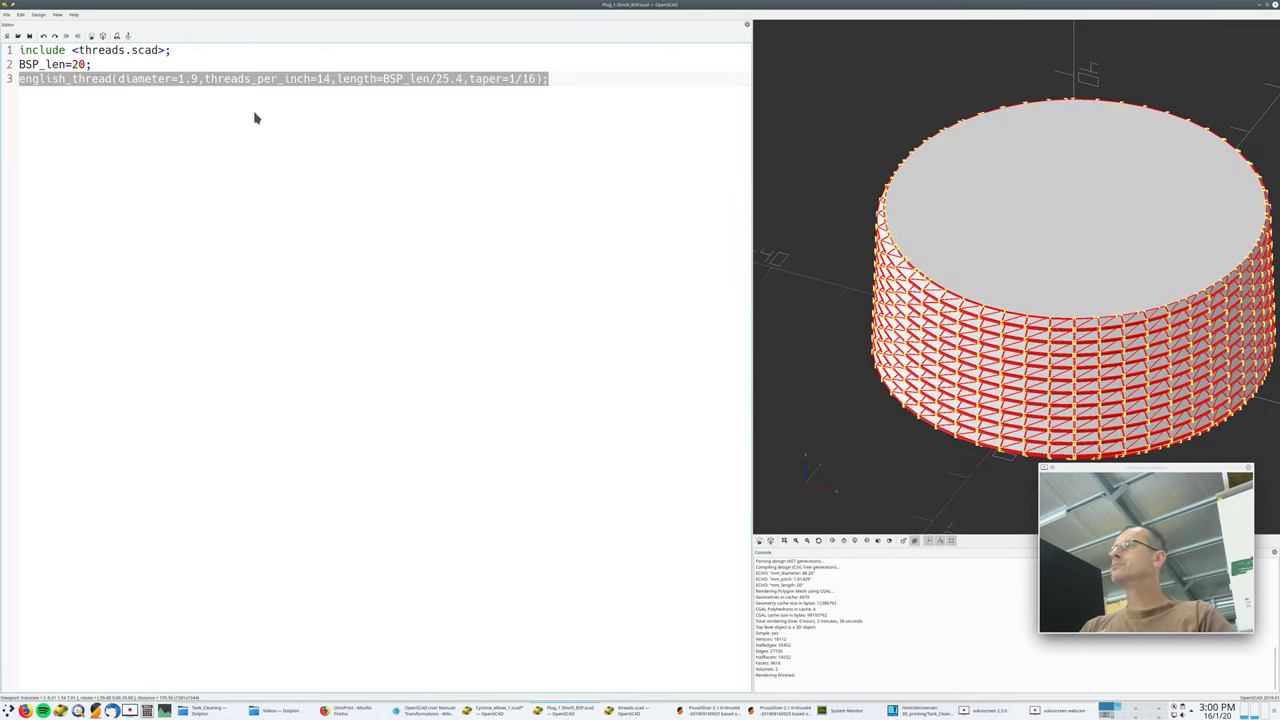
key(Right)
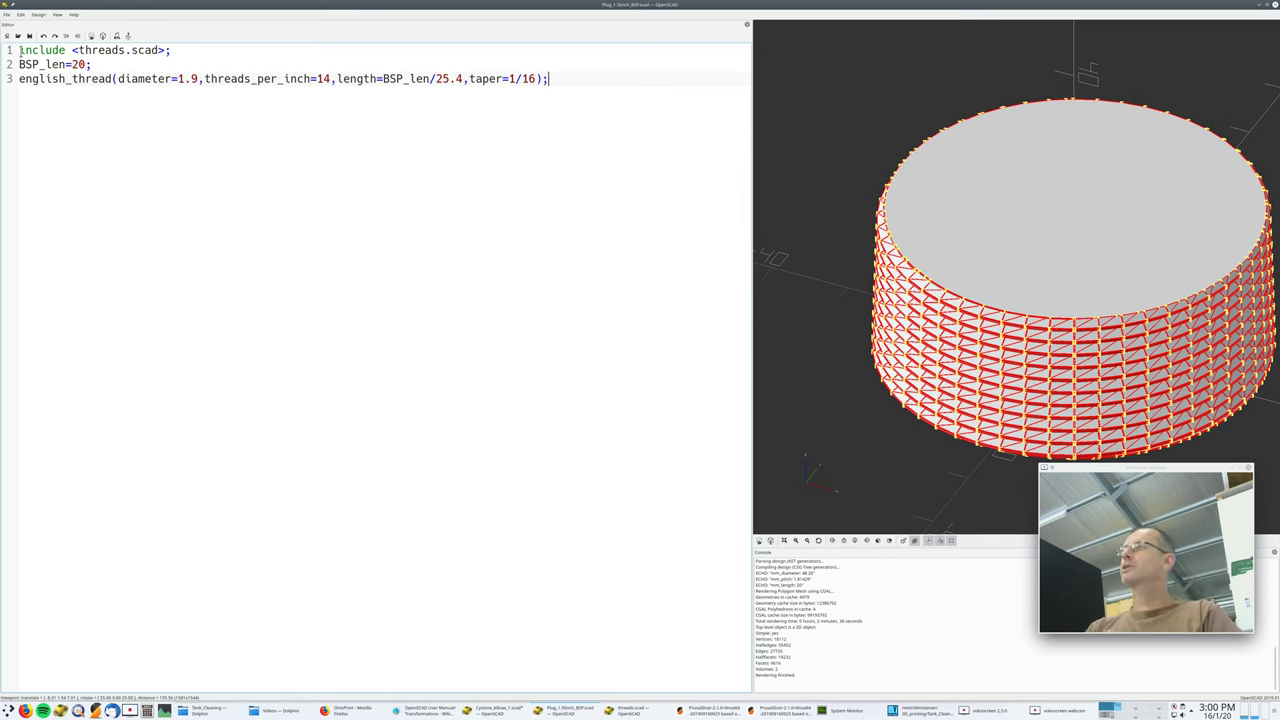
drag(19, 50, 530, 100)
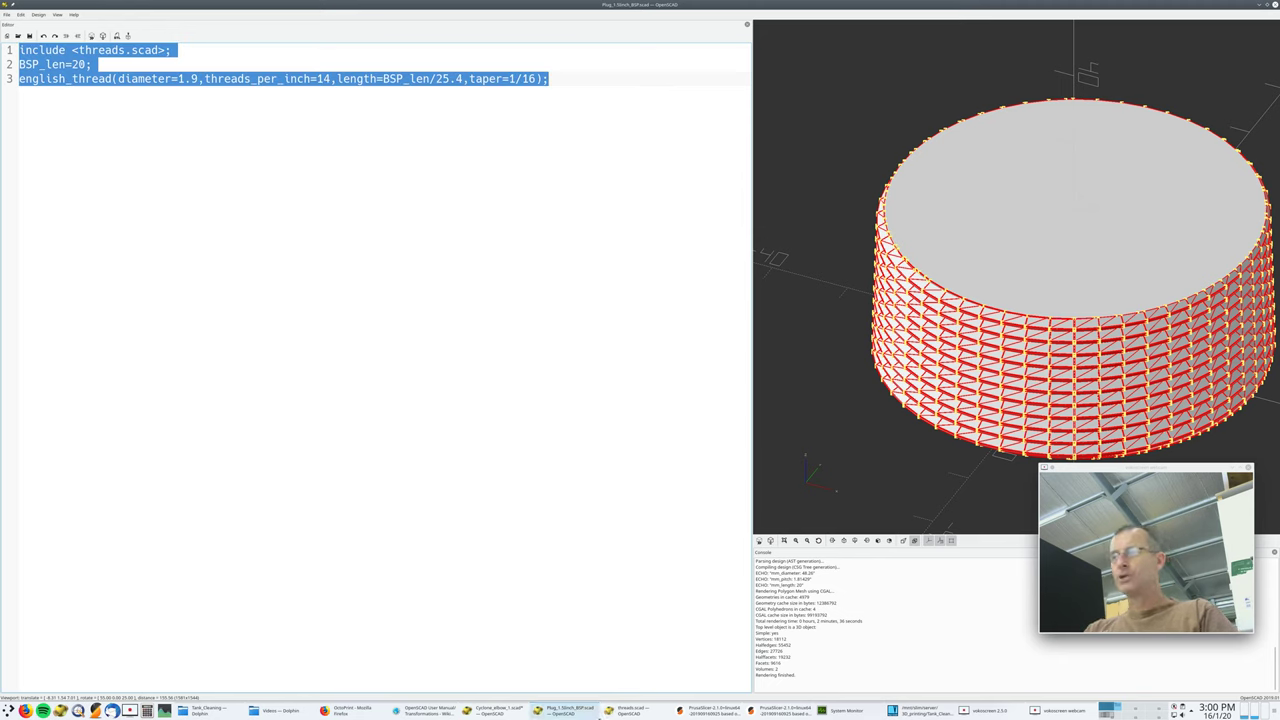
click(632, 711)
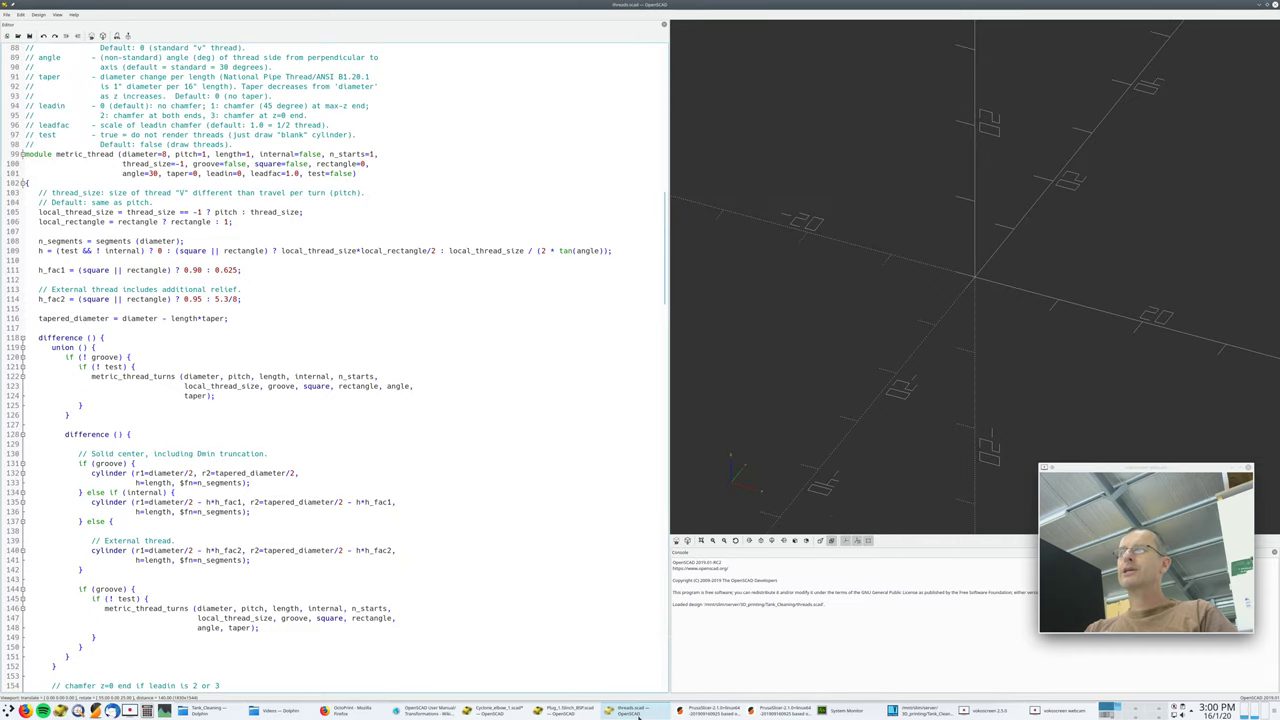
click(568, 711)
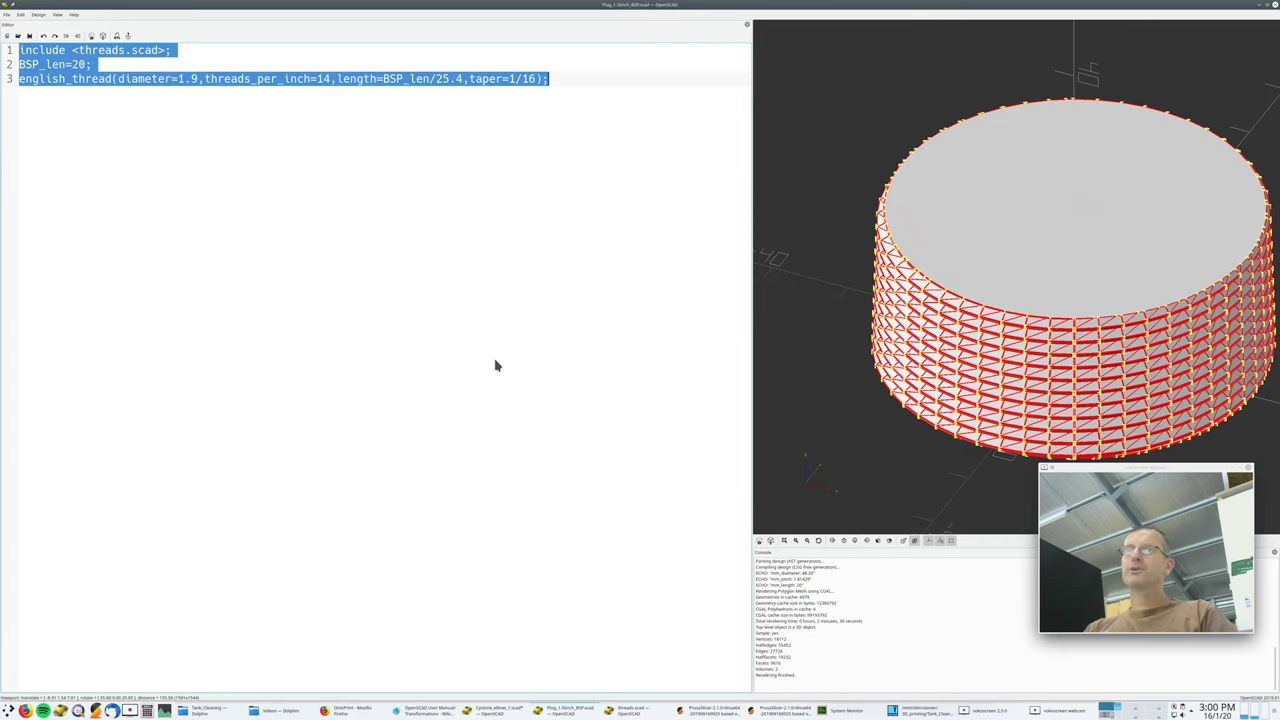
click(918, 711)
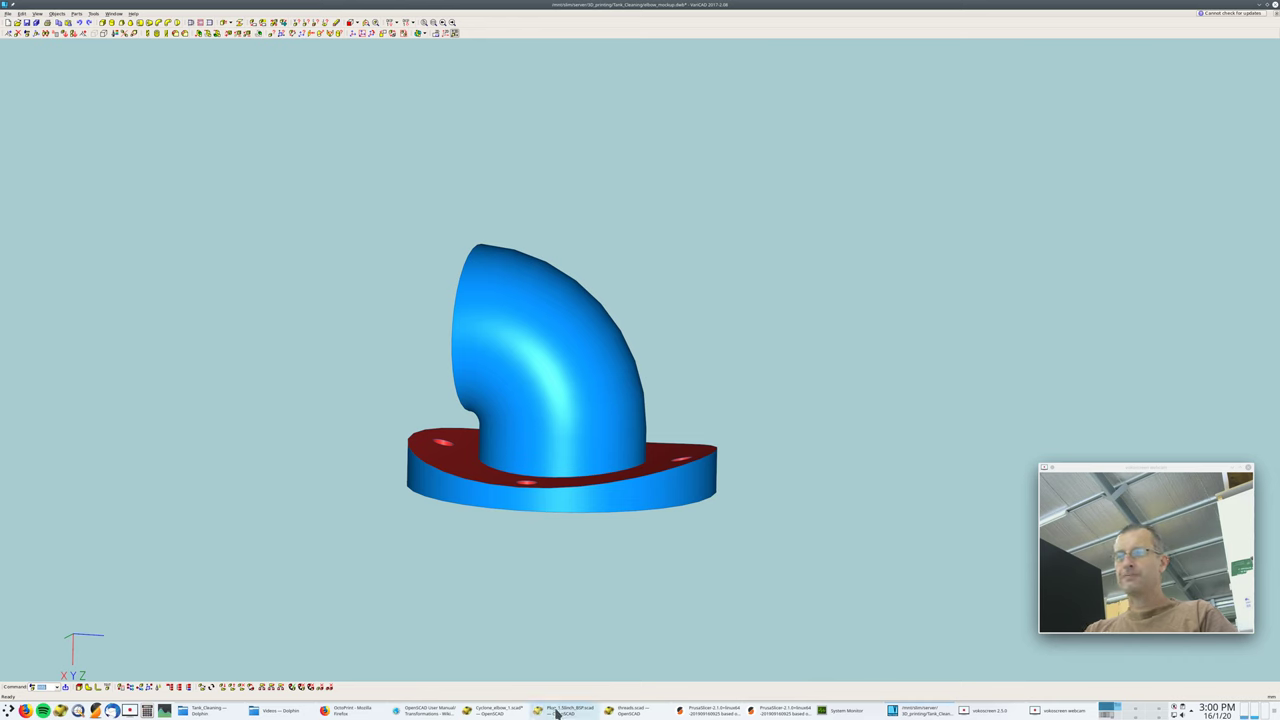
- Return from VariCAD to the threads.scad window at the metric_thread module
mouse_move(559, 708)
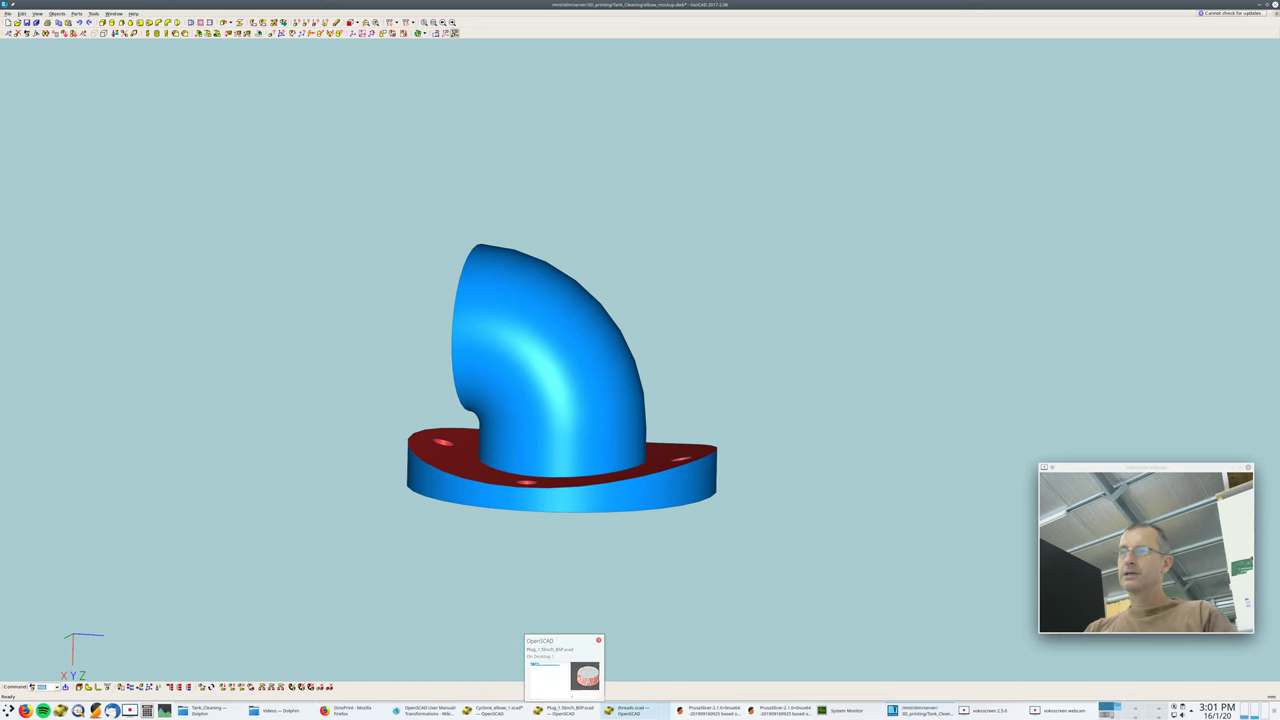
click(658, 710)
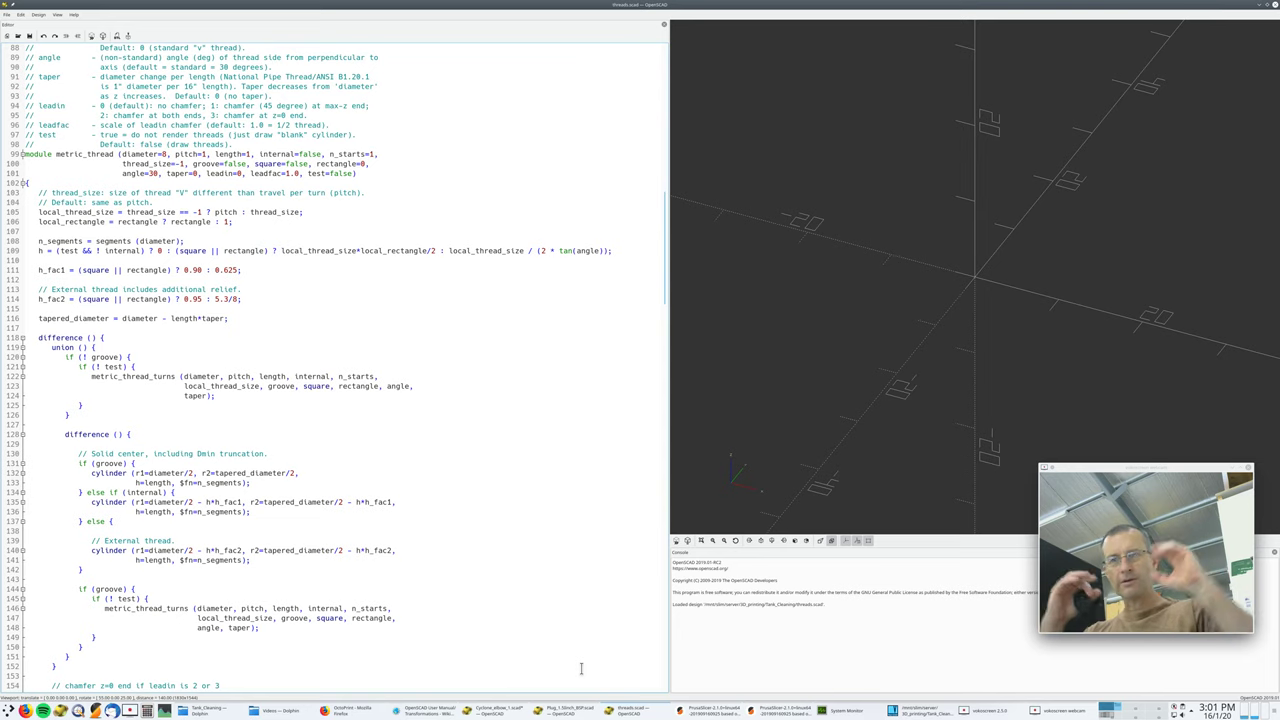
- Return Konqueror to the OpenSCAD cheat sheet, maximized, and open its rotate_extrude manual page
click(428, 712)
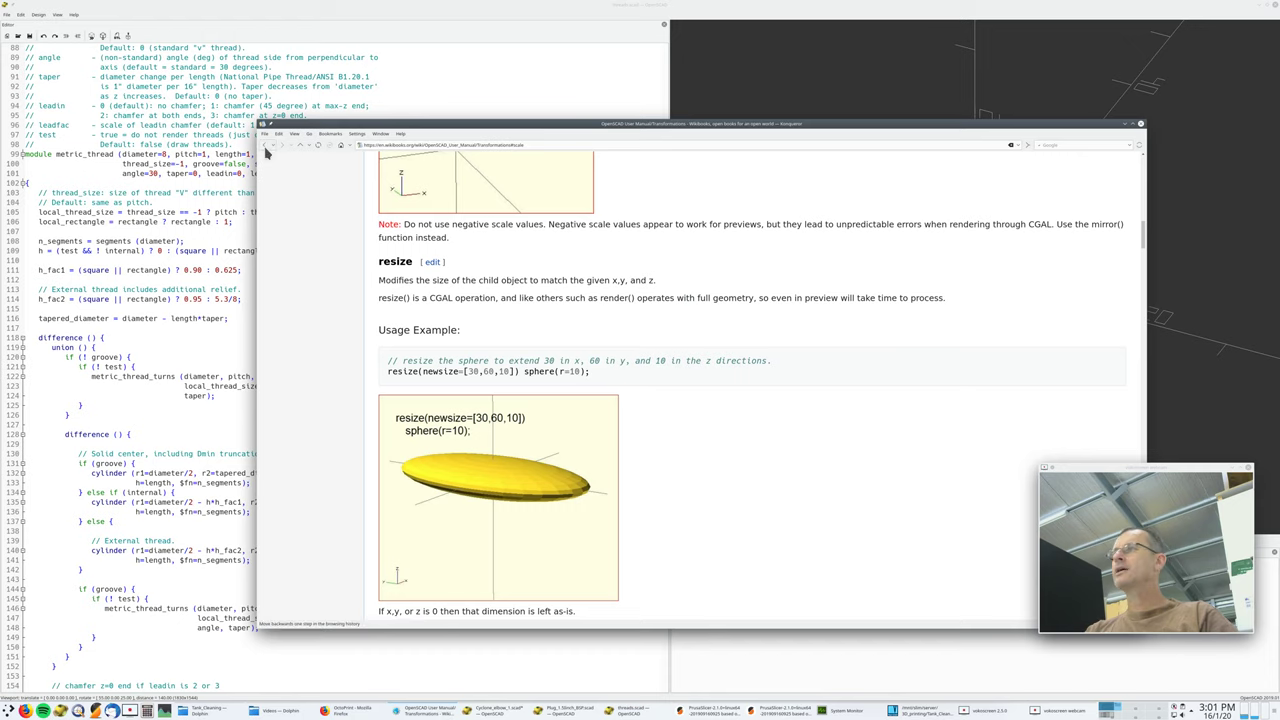
click(266, 147)
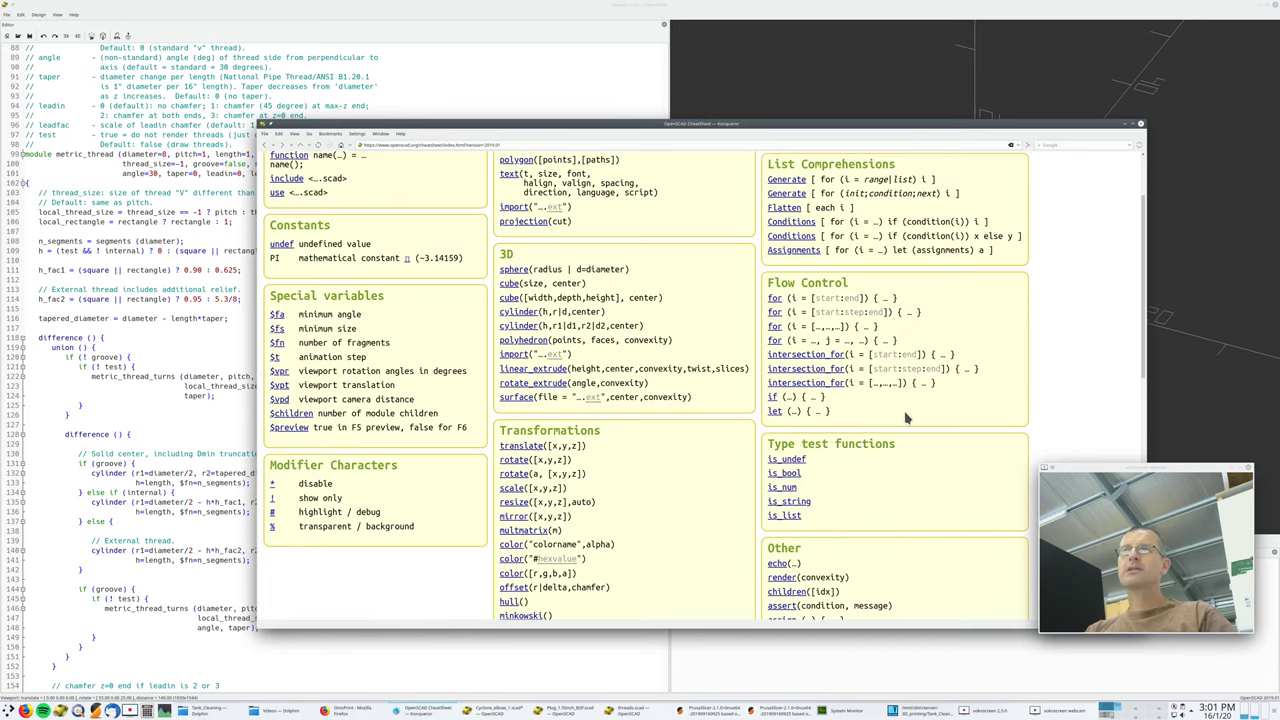
scroll(906, 418, down, 3)
click(1130, 124)
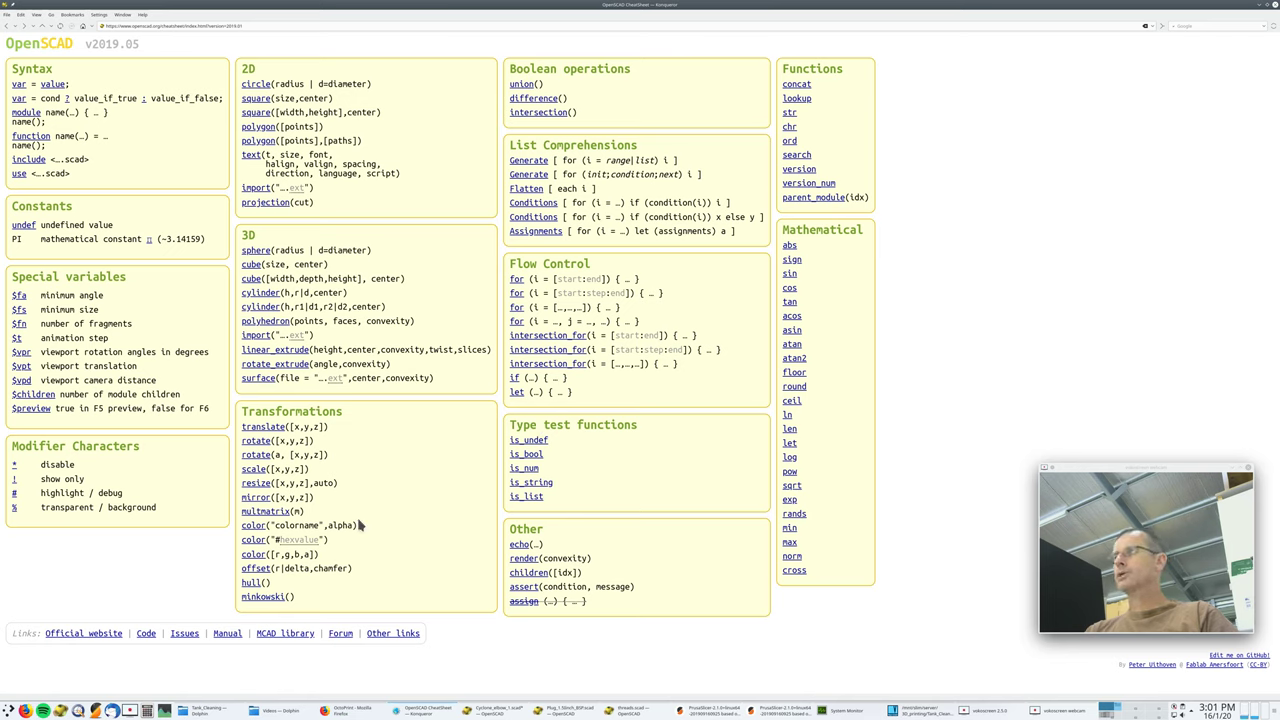
click(284, 366)
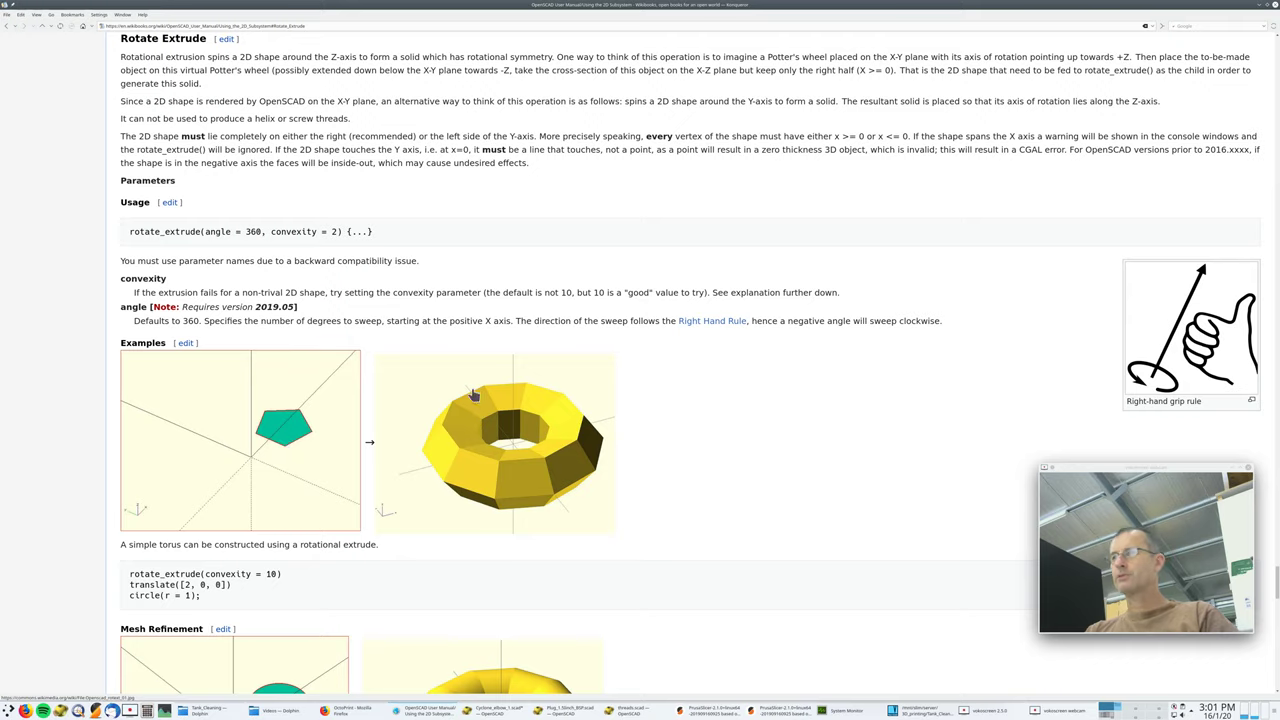
scroll(731, 423, down, 3)
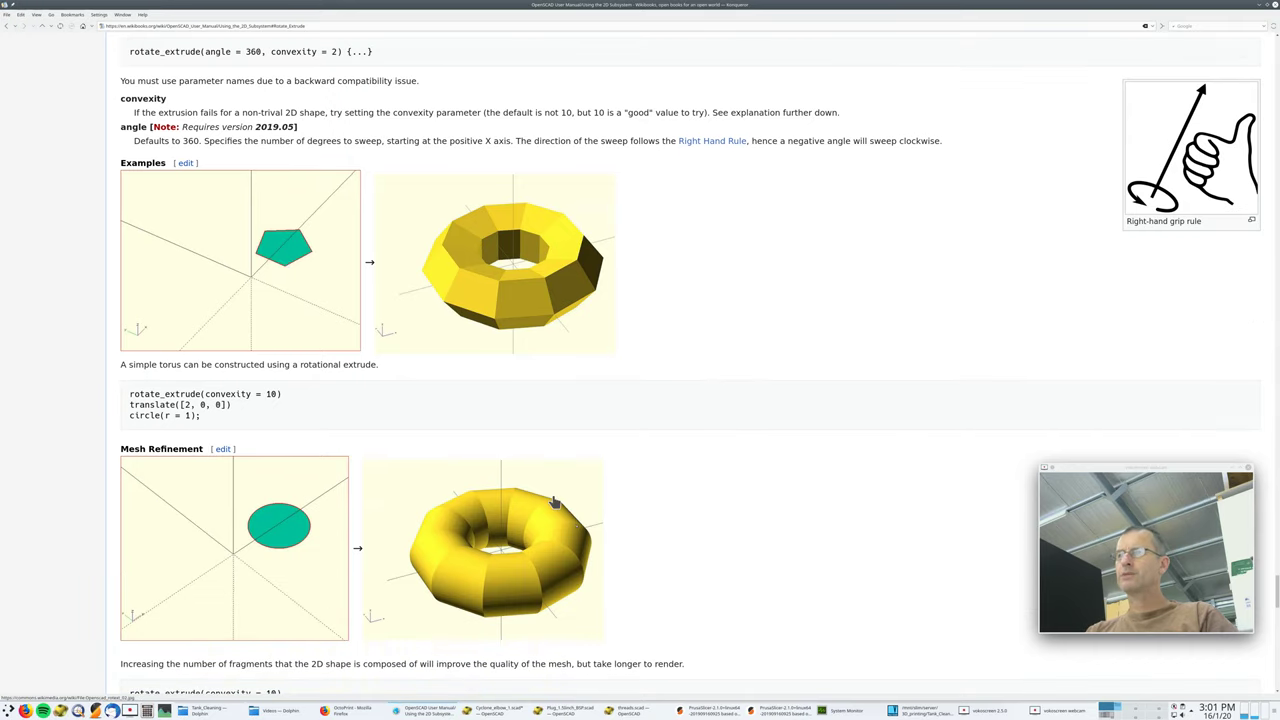
scroll(731, 526, down, 3)
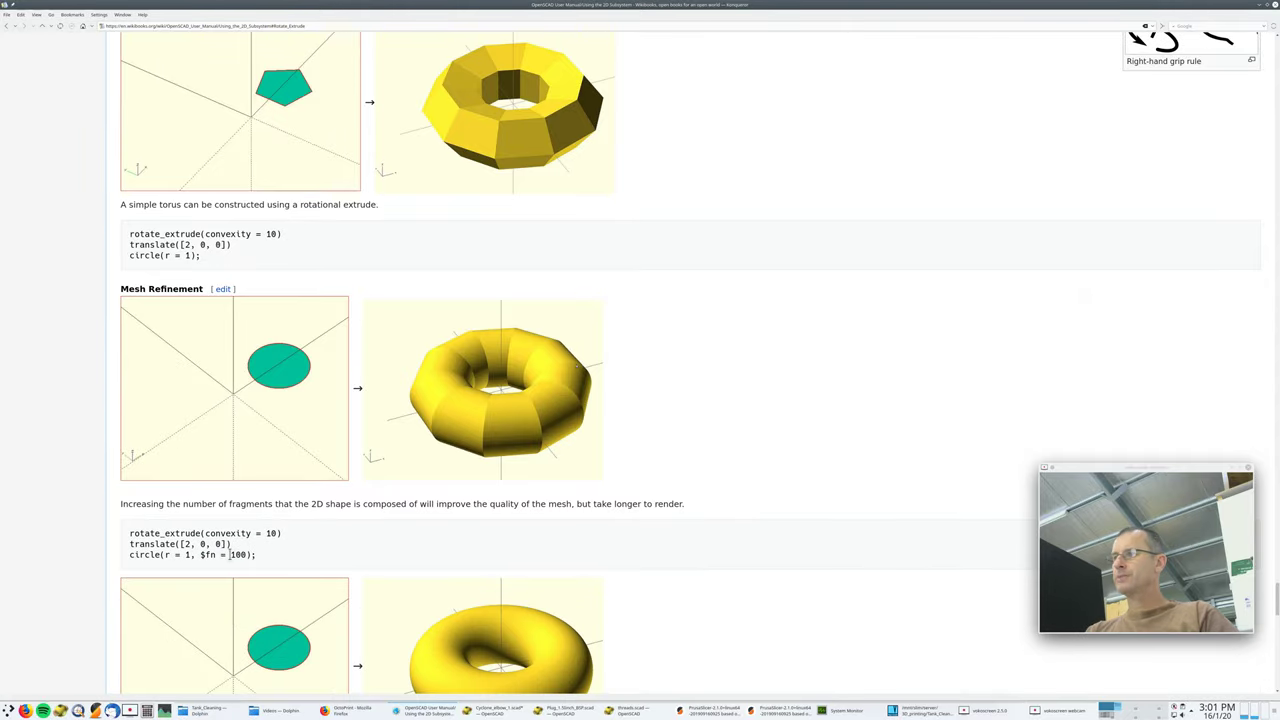
drag(201, 556, 249, 556)
scroll(660, 494, down, 2)
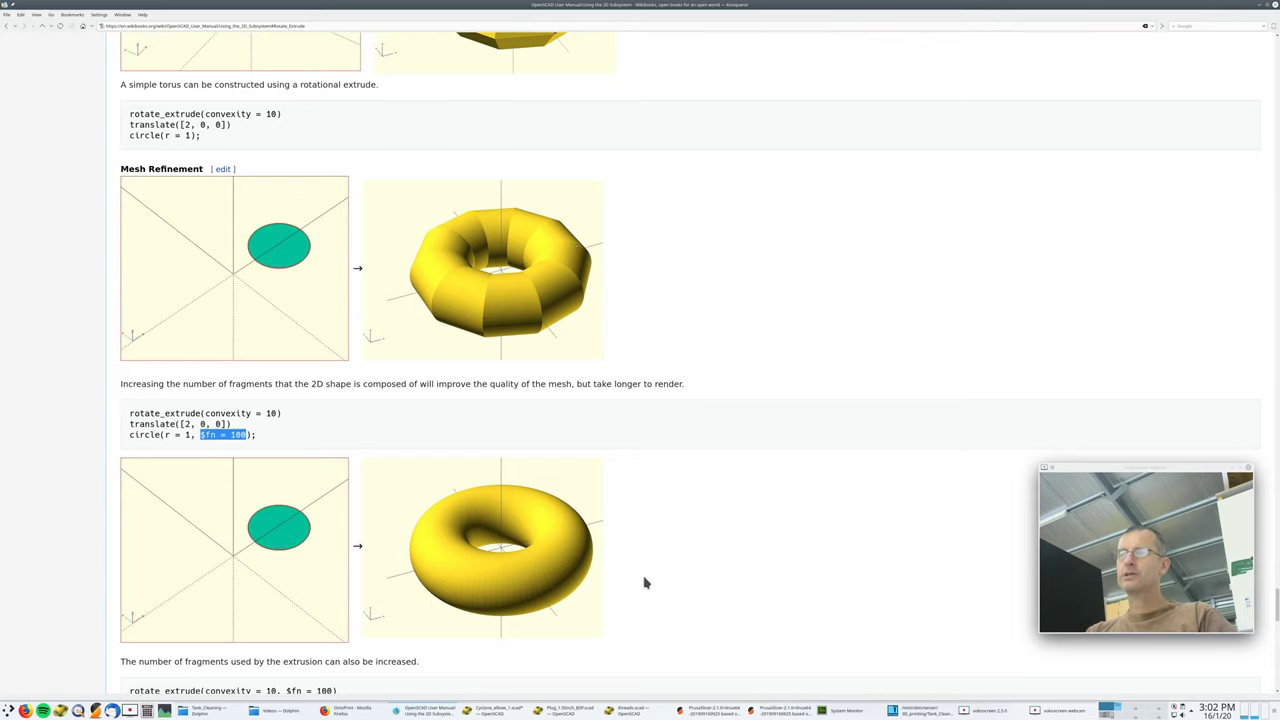
scroll(645, 582, down, 2)
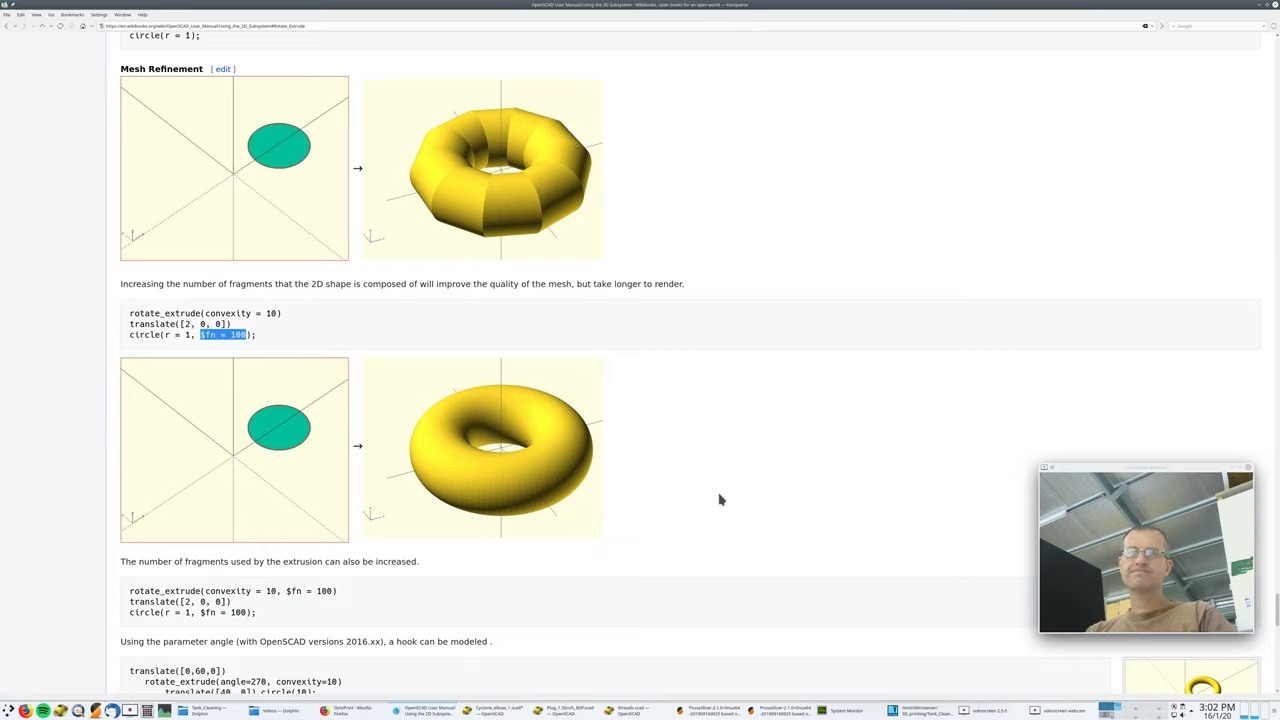
scroll(722, 494, down, 3)
scroll(722, 495, up, 1)
scroll(722, 494, up, 8)
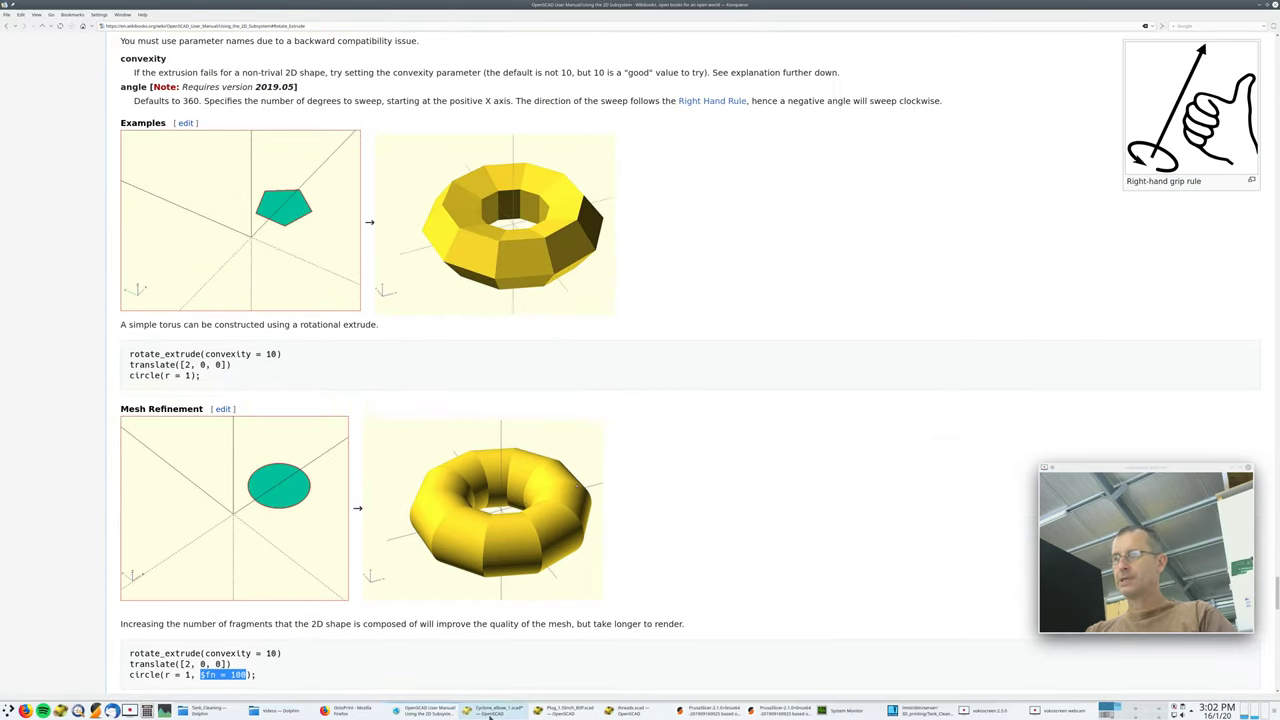
- In Cyclone_elbow_1.scad, comment out line 52's english_thread call and line 1's threads.scad include with //
click(497, 711)
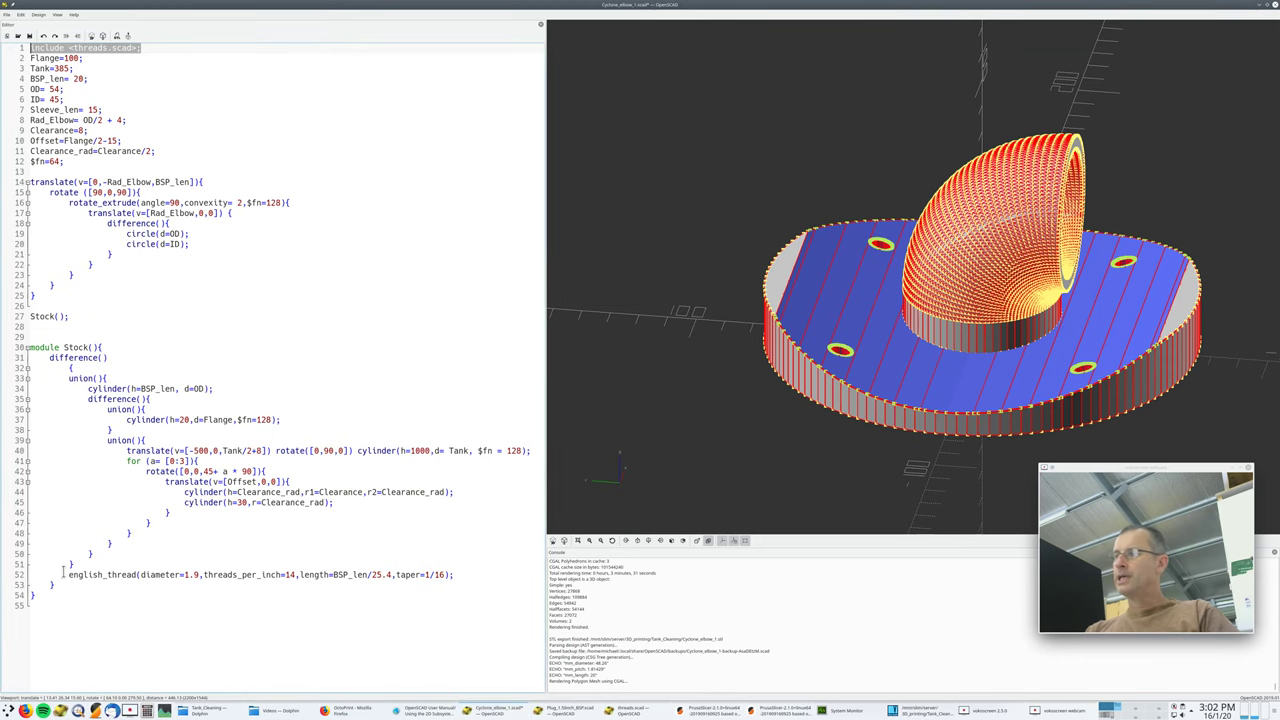
drag(69, 575, 88, 575)
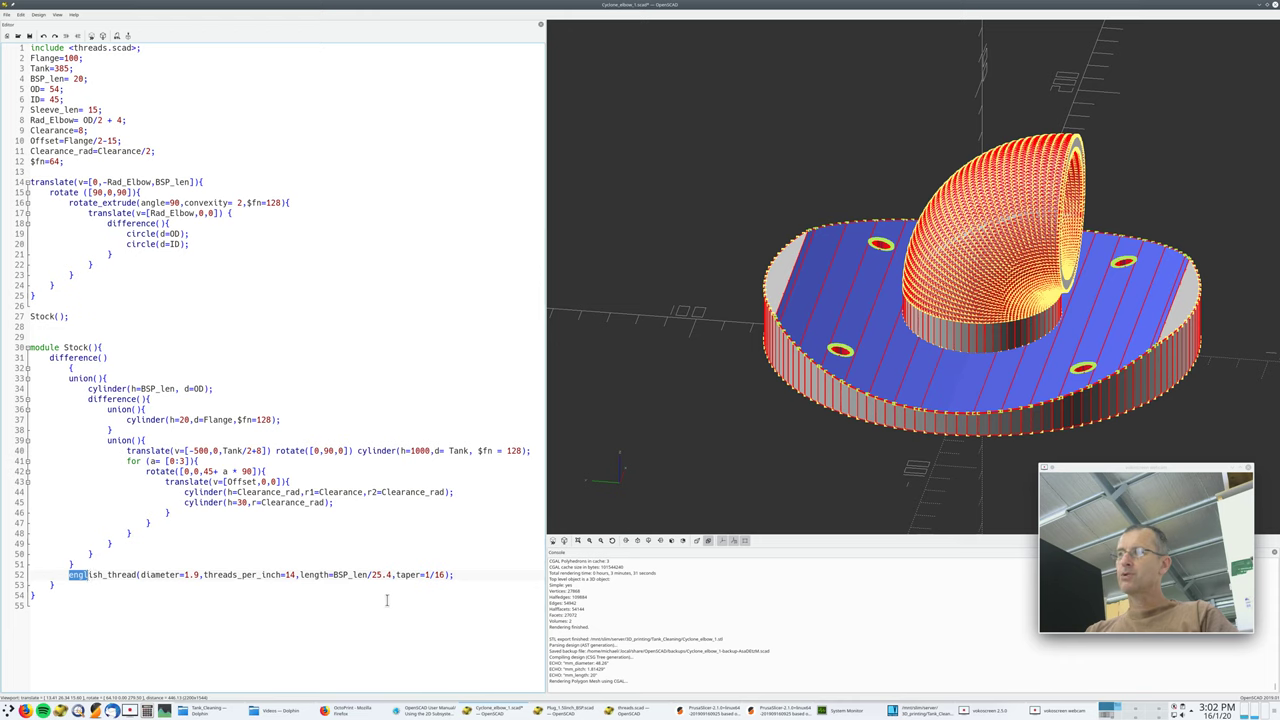
click(65, 574)
text(//)
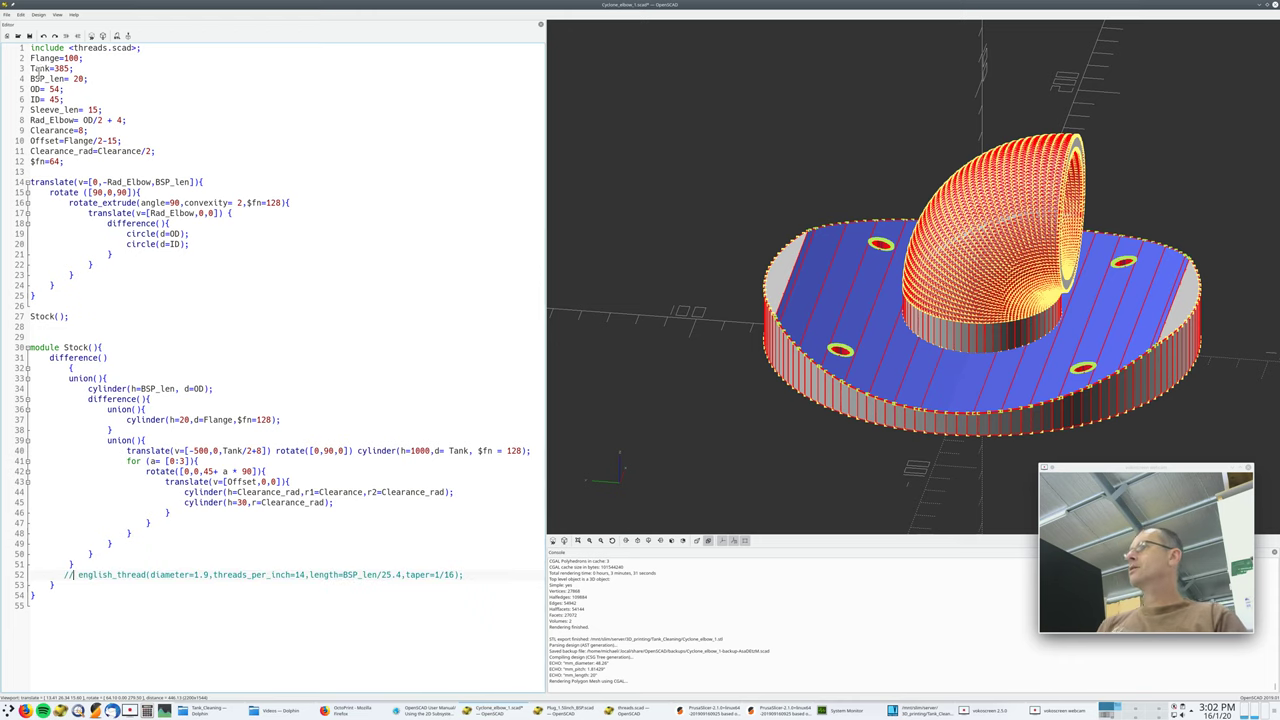
click(31, 47)
text(//)
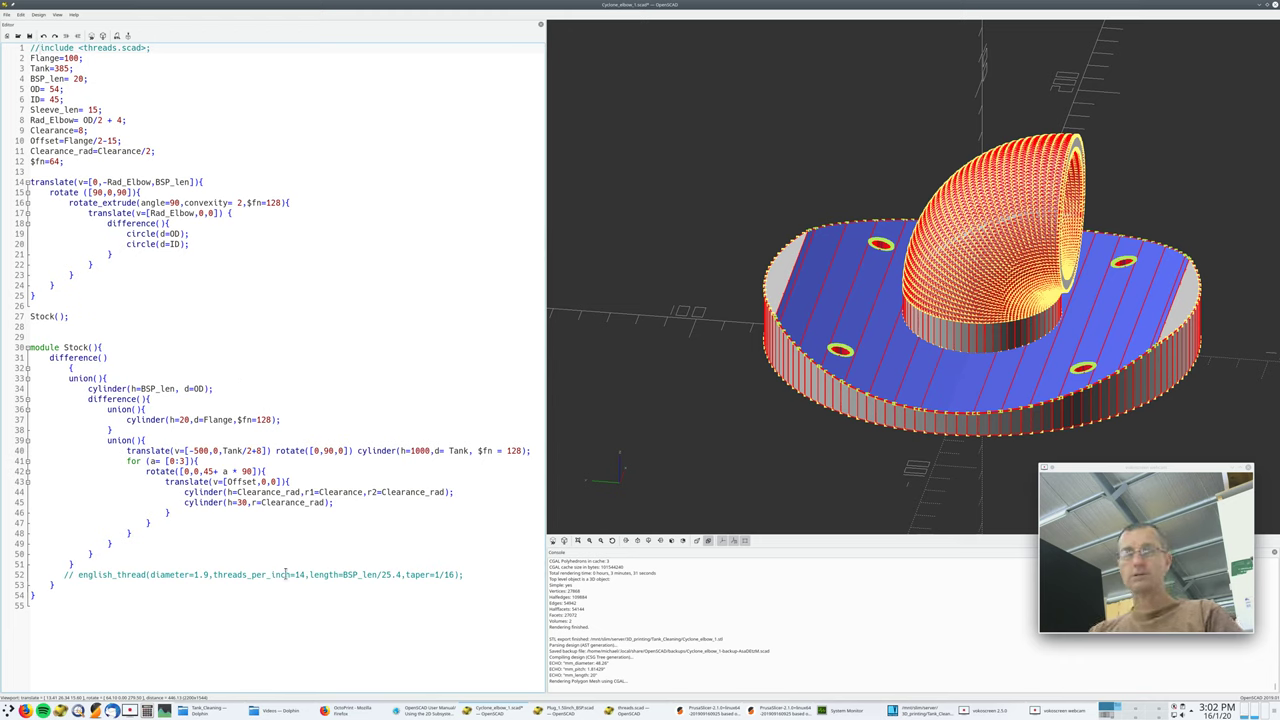
- Export Plug_1.5inch_BSP.scad as Plug_1.50inch_BSP.stl into Tank_Cleaning, copying the filename
click(551, 712)
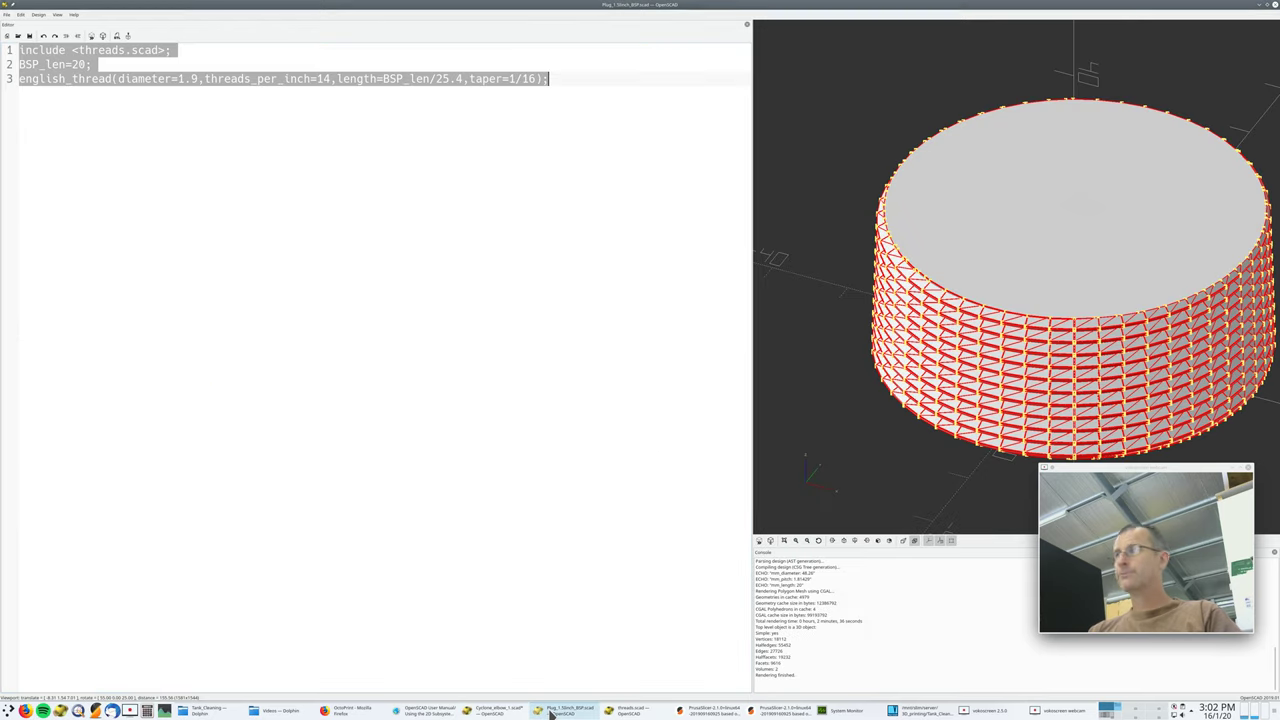
click(413, 548)
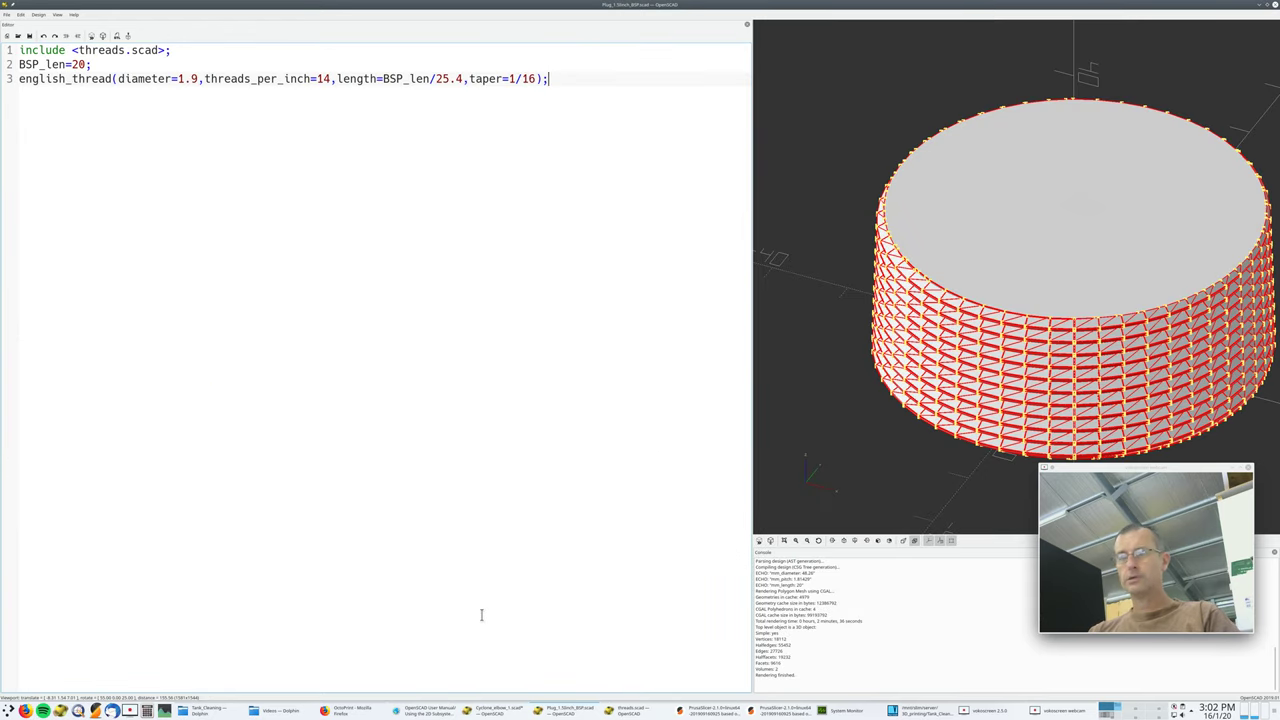
click(117, 37)
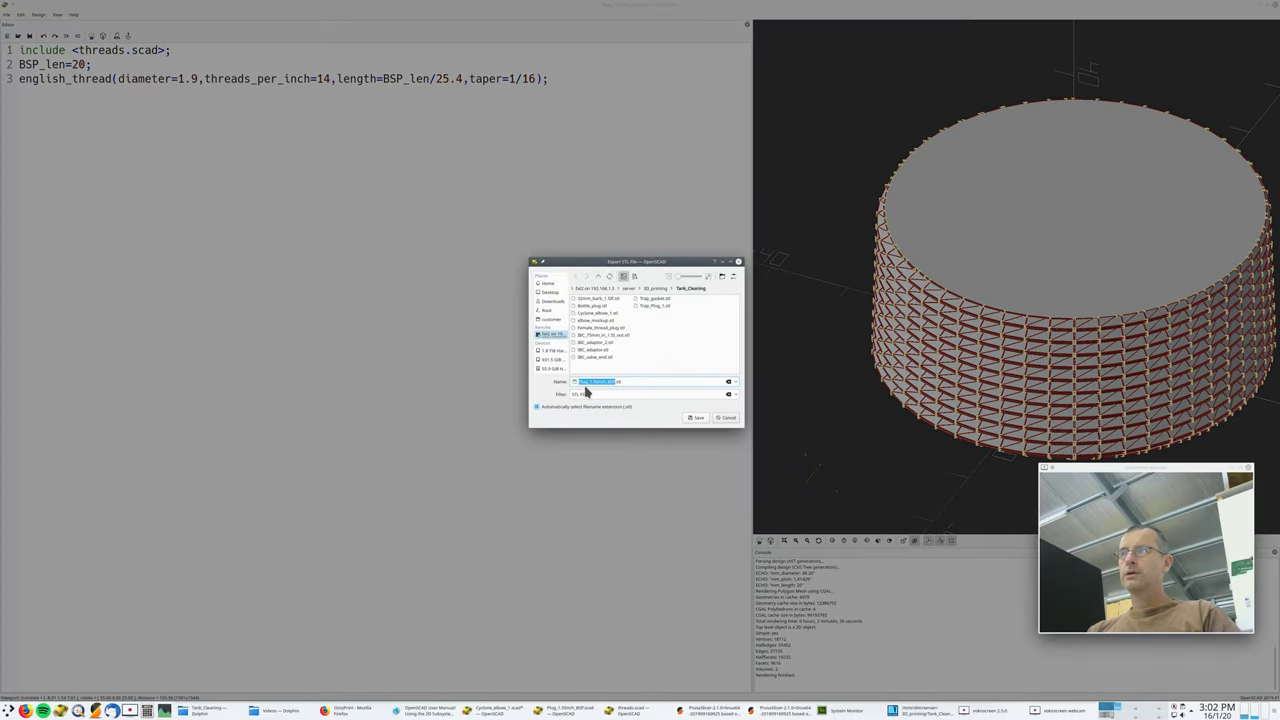
drag(633, 381, 577, 372)
right_click(592, 386)
click(610, 418)
click(695, 417)
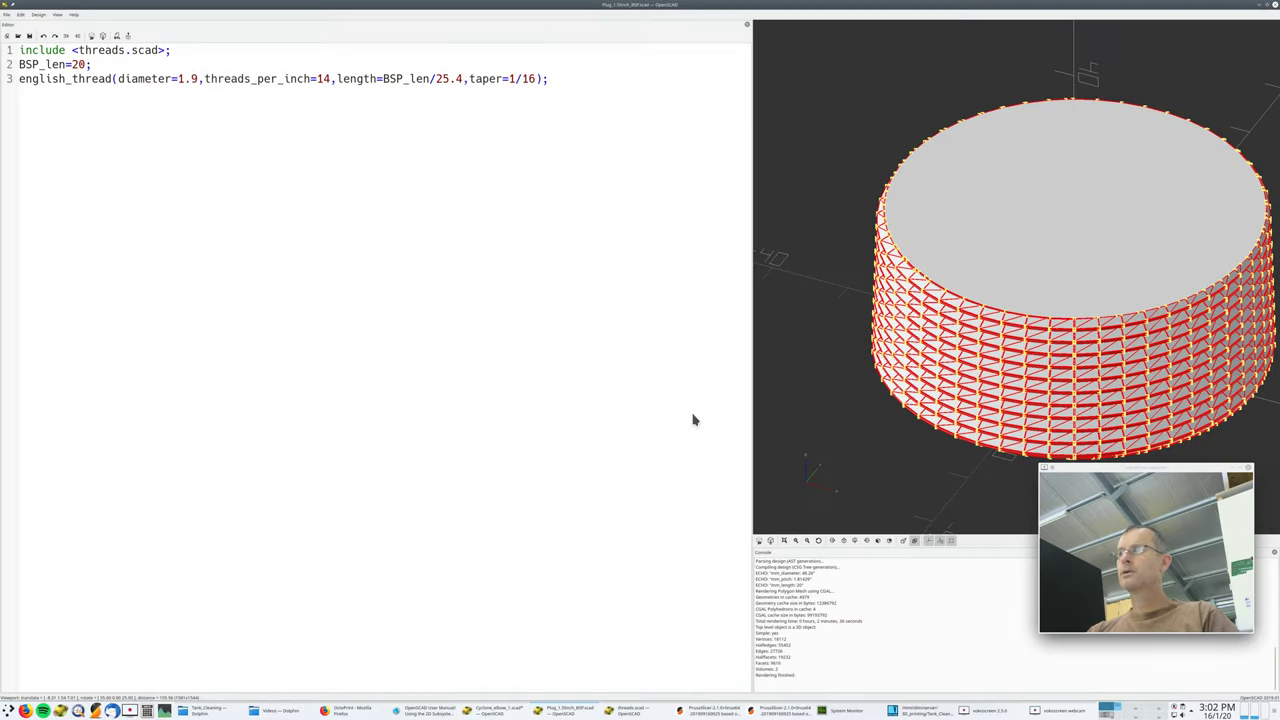
- Add an import of the pasted plug STL filename below line 52 of the elbow and preview
click(510, 712)
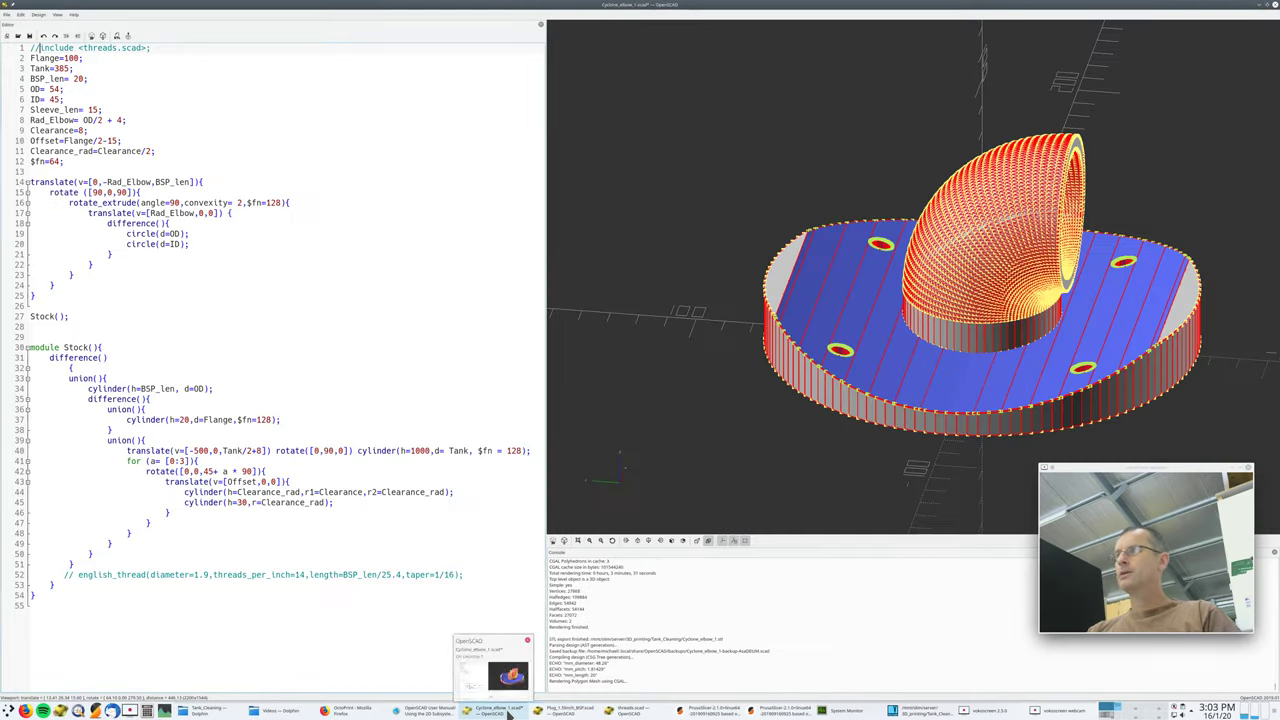
click(469, 575)
key(Return)
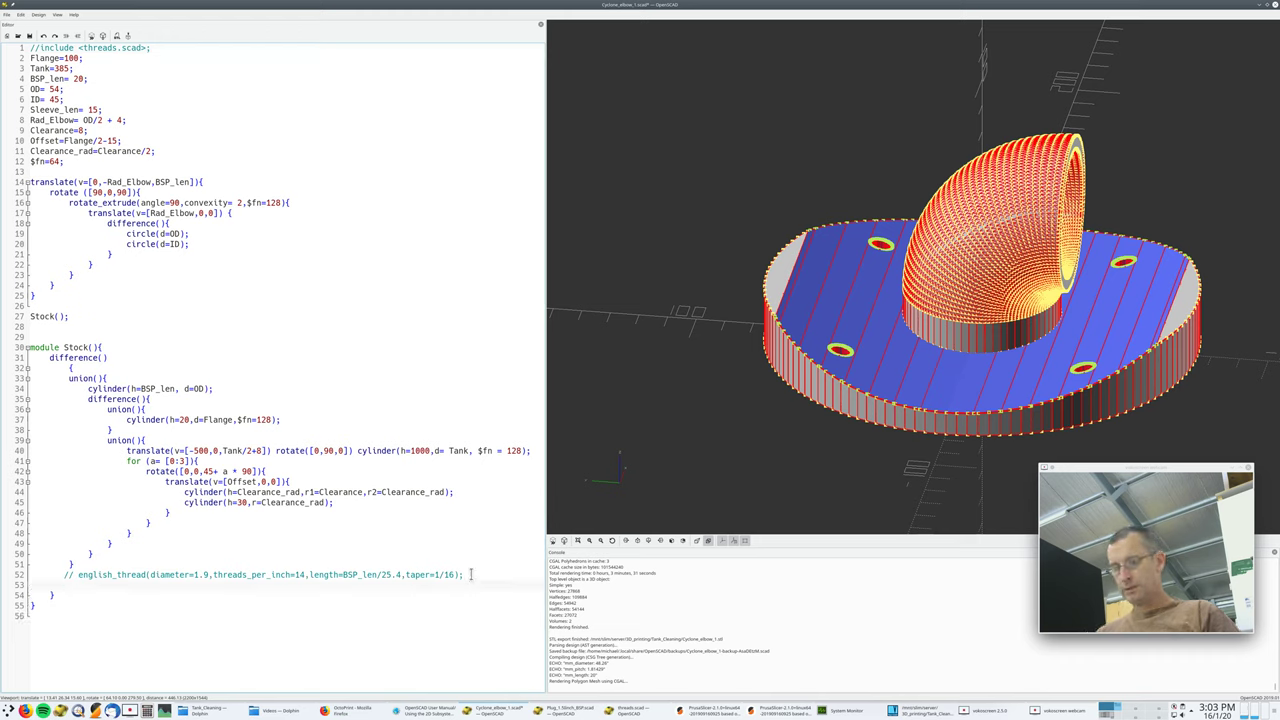
text(import)
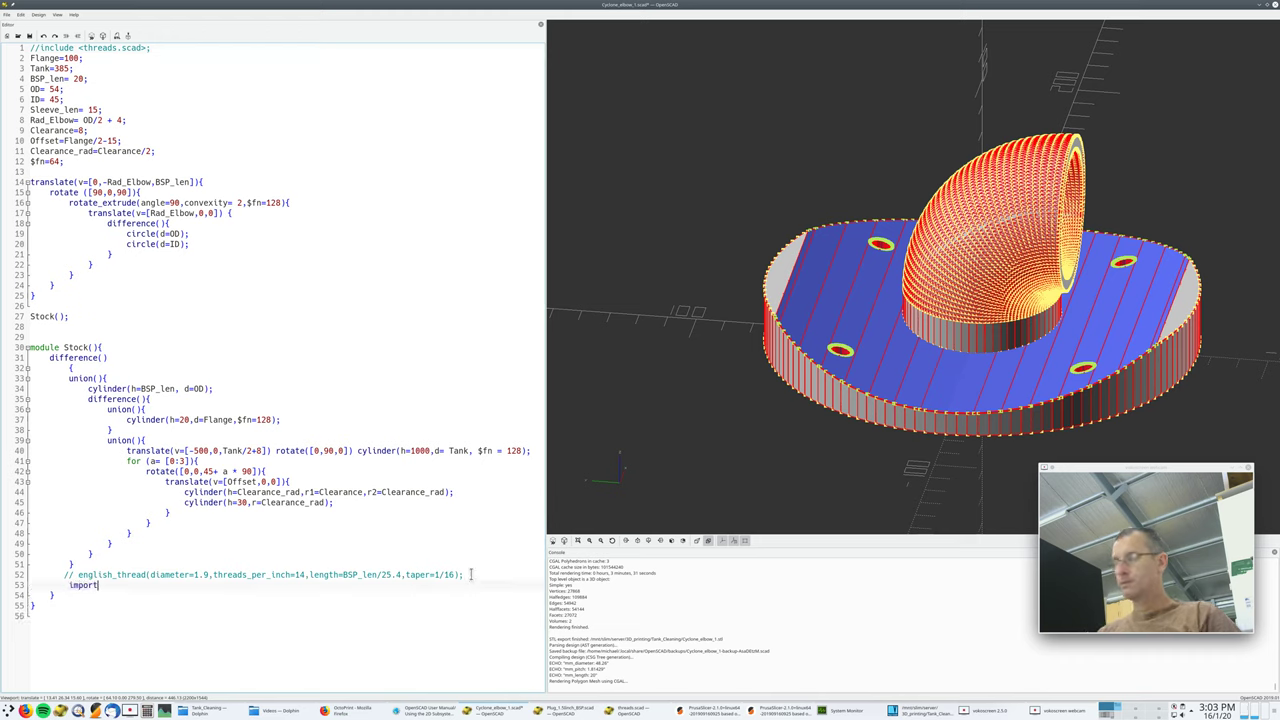
text((")
key(ctrl+v)
text("))
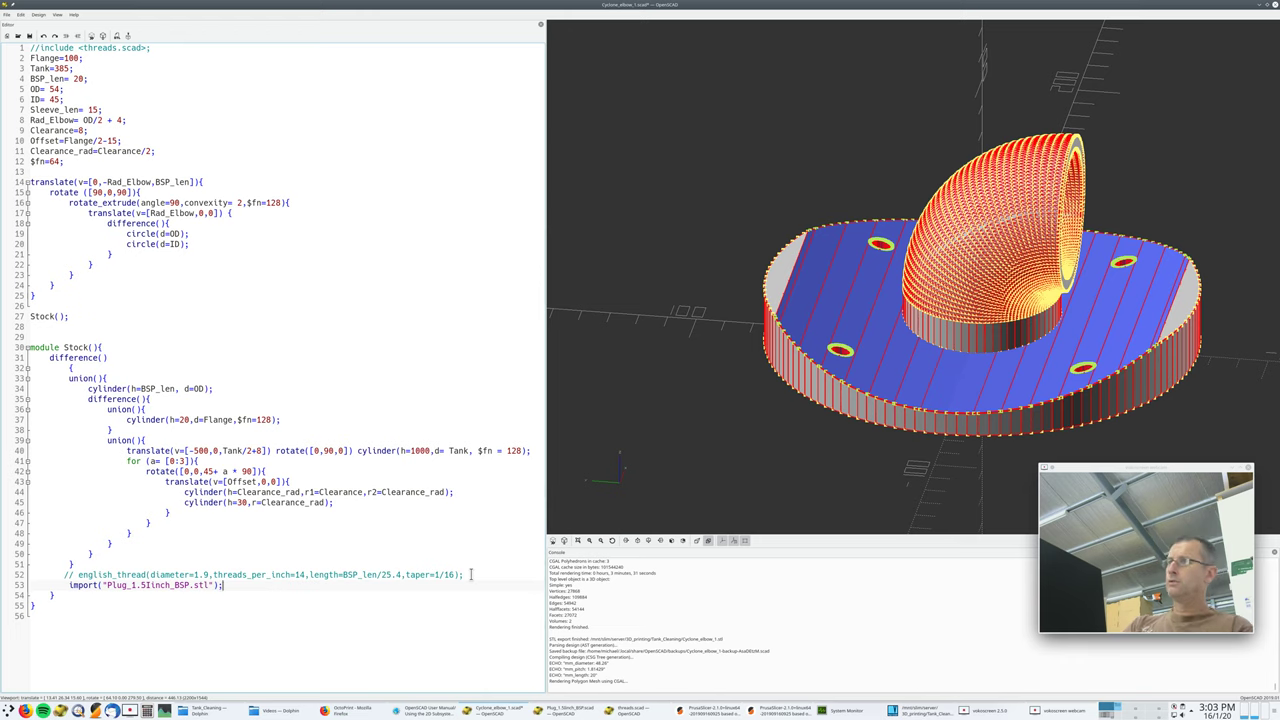
key(F5)
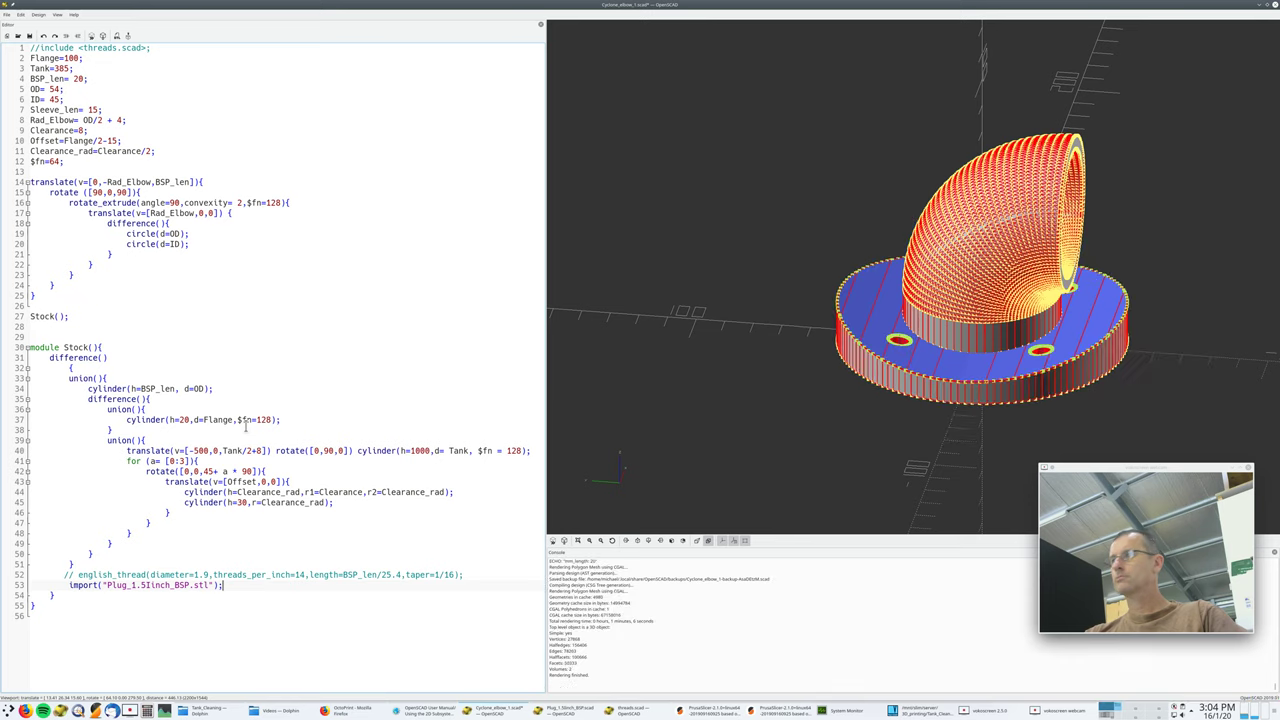
- Orbit to the underside and zoom into the flange and sleeve to inspect the bore's thread ridges
drag(898, 455, 838, 432)
scroll(838, 432, up, 8)
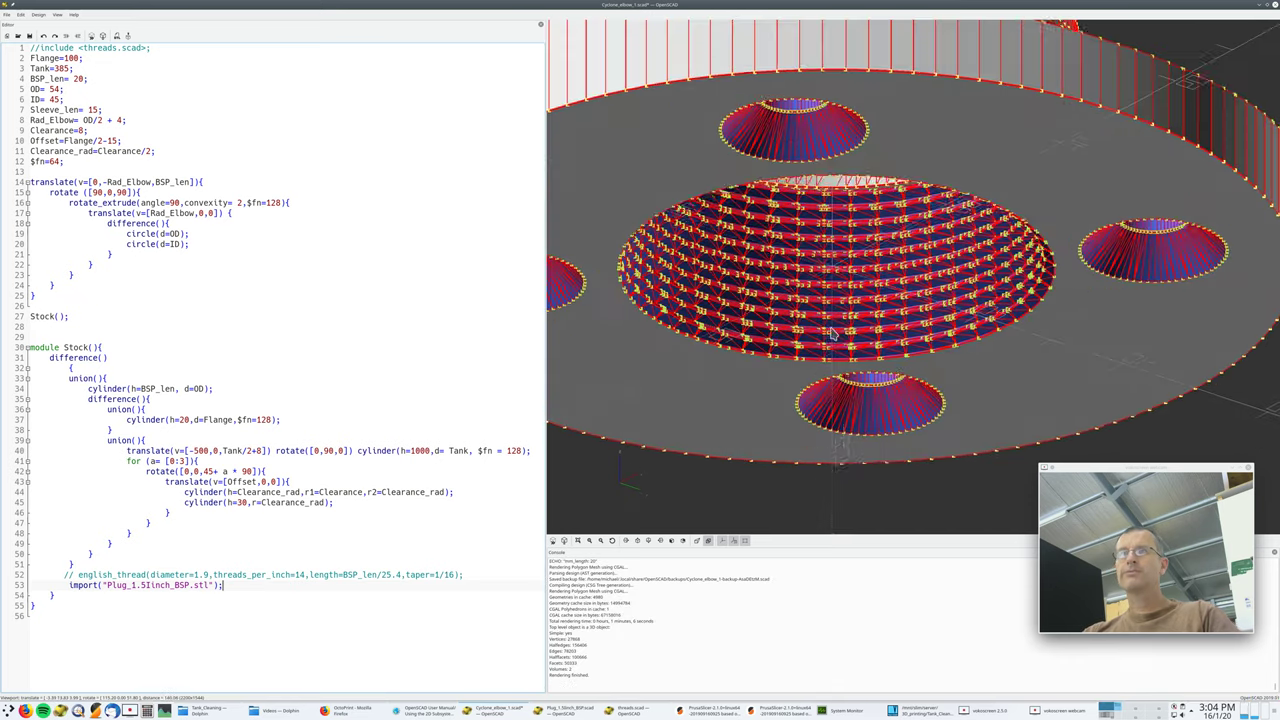
scroll(838, 338, up, 5)
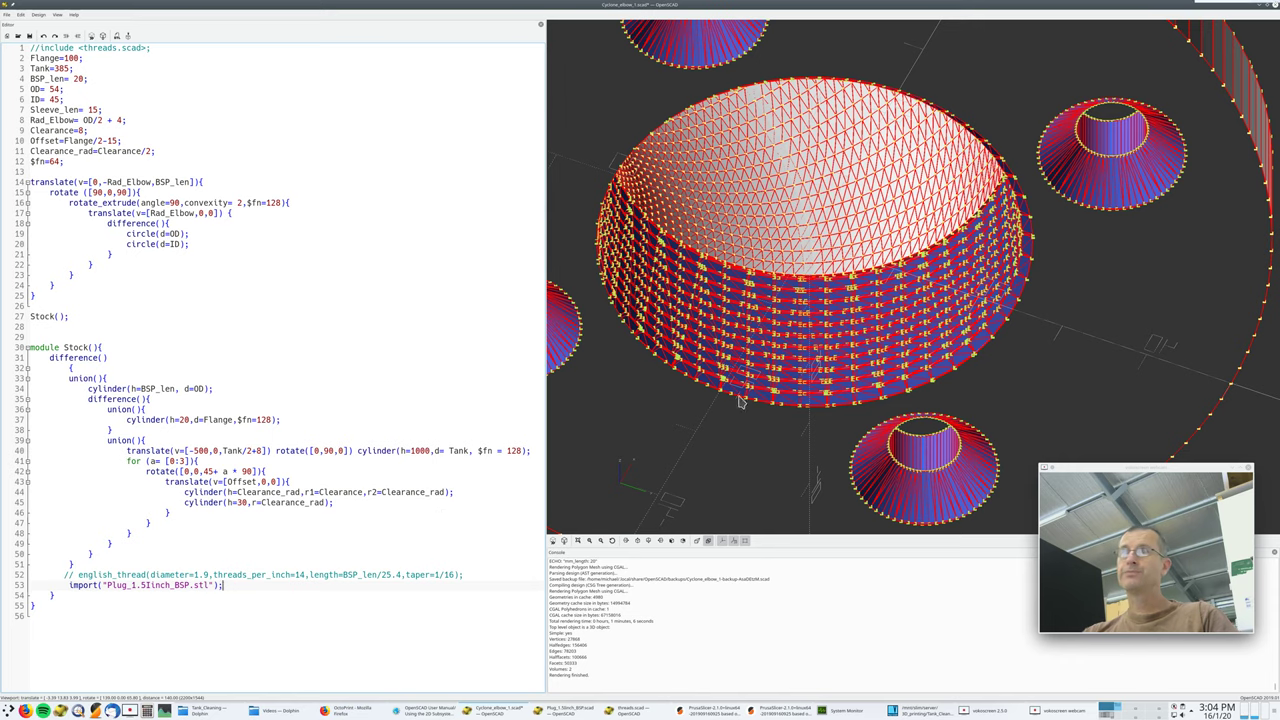
scroll(765, 415, up, 10)
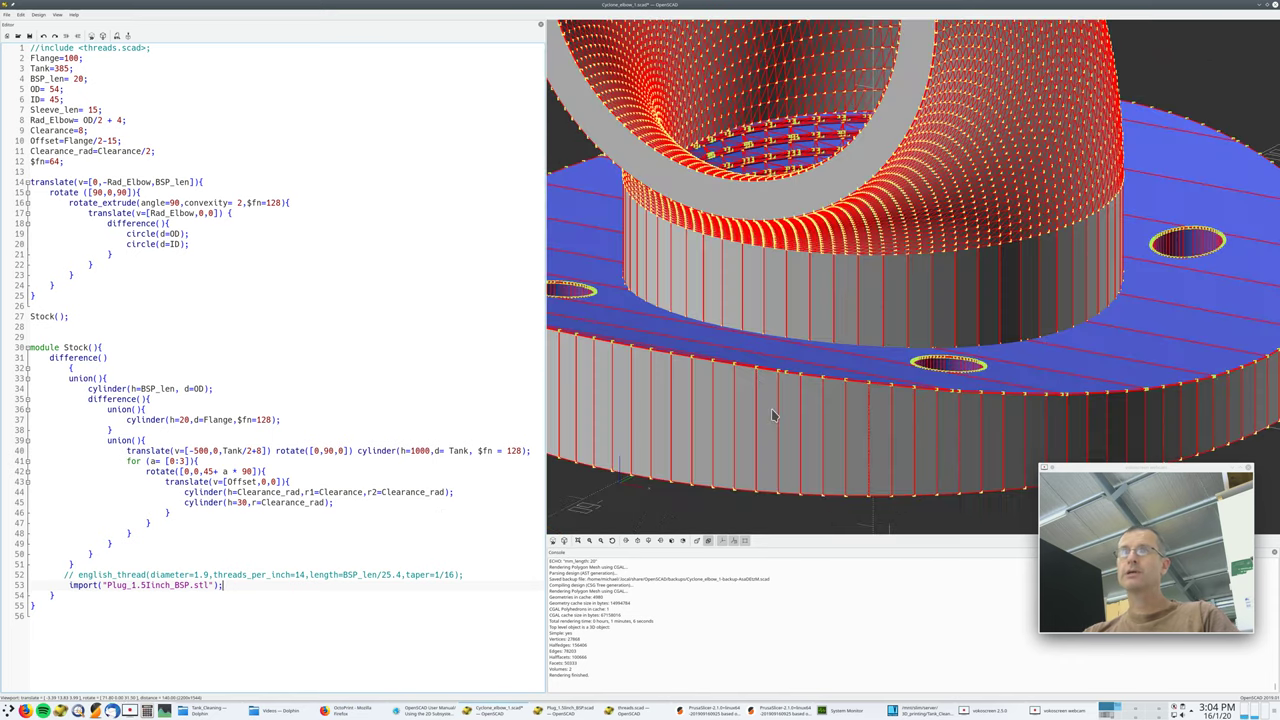
scroll(772, 418, up, 8)
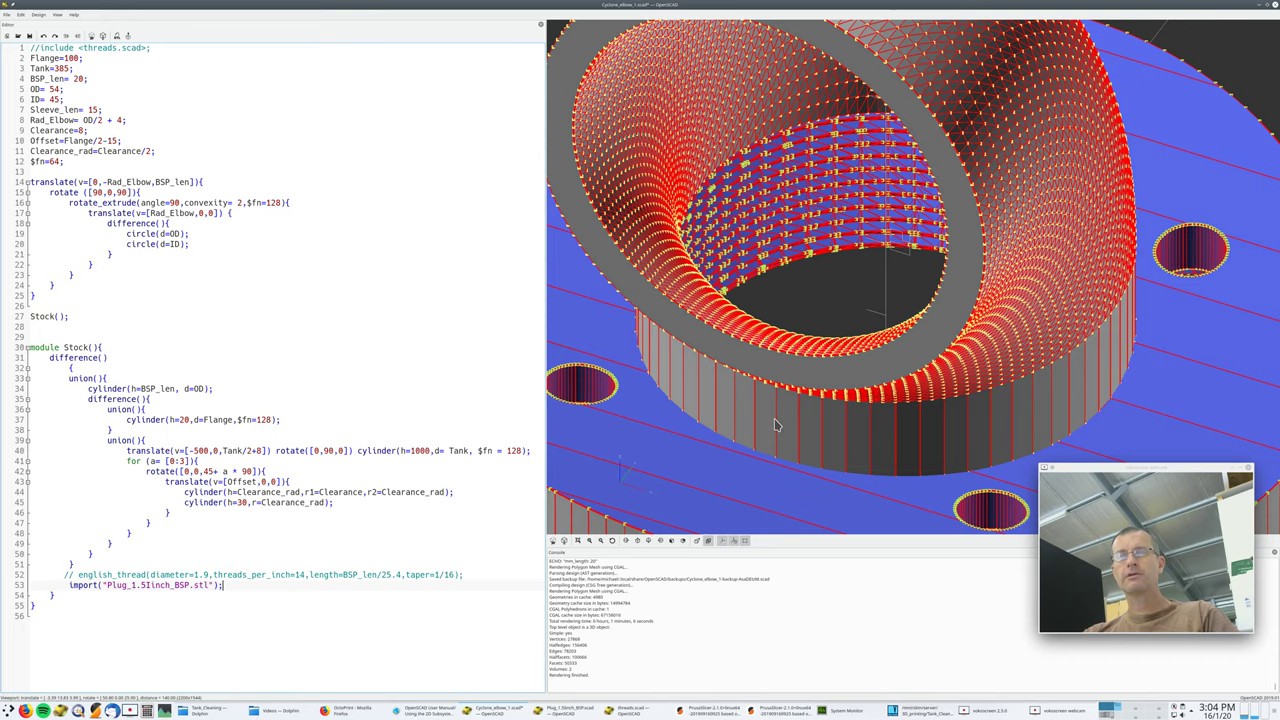
scroll(775, 425, up, 3)
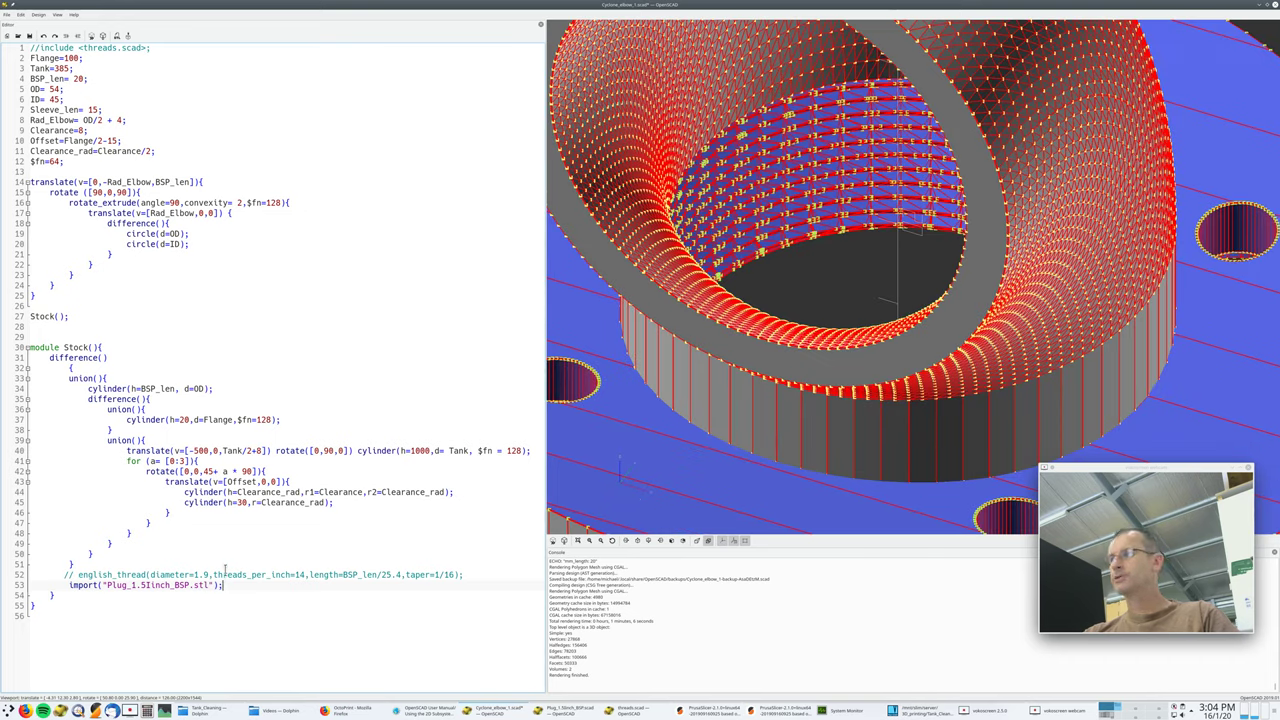
drag(676, 594, 802, 584)
click(801, 600)
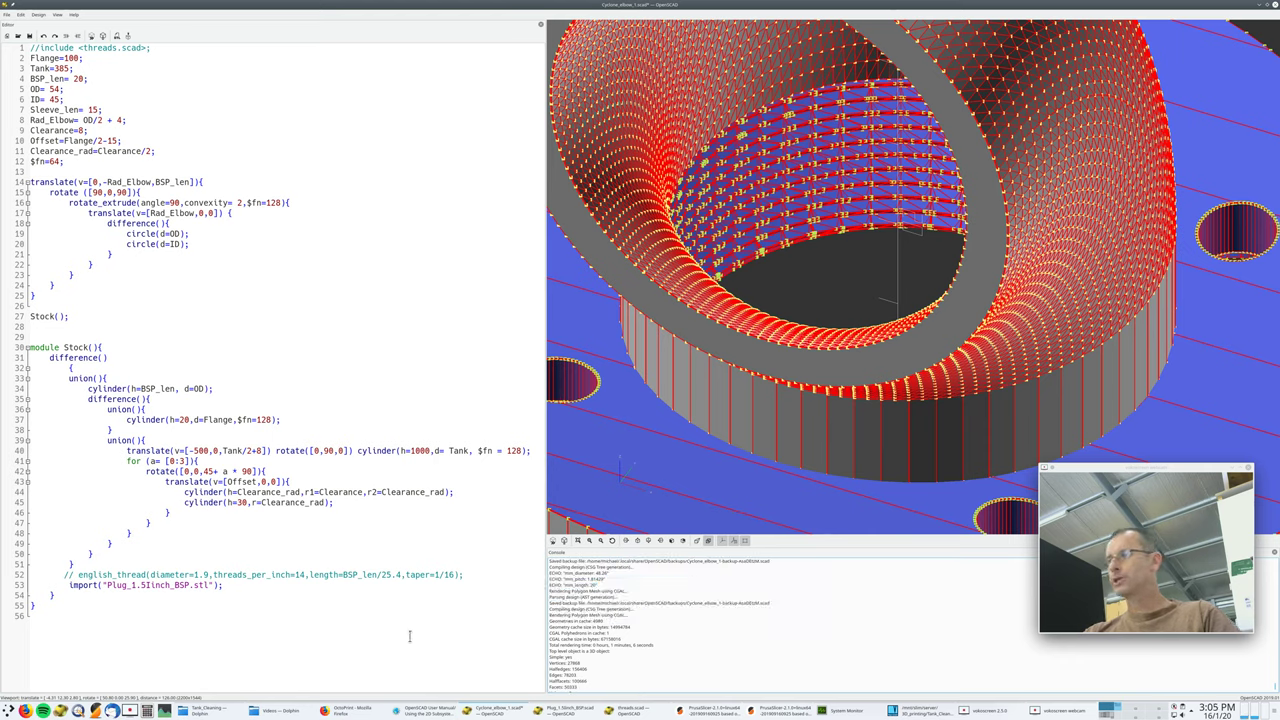
- Open Trap_gasket.scad from Dolphin's Tank_Cleaning folder in OpenSCAD
click(218, 712)
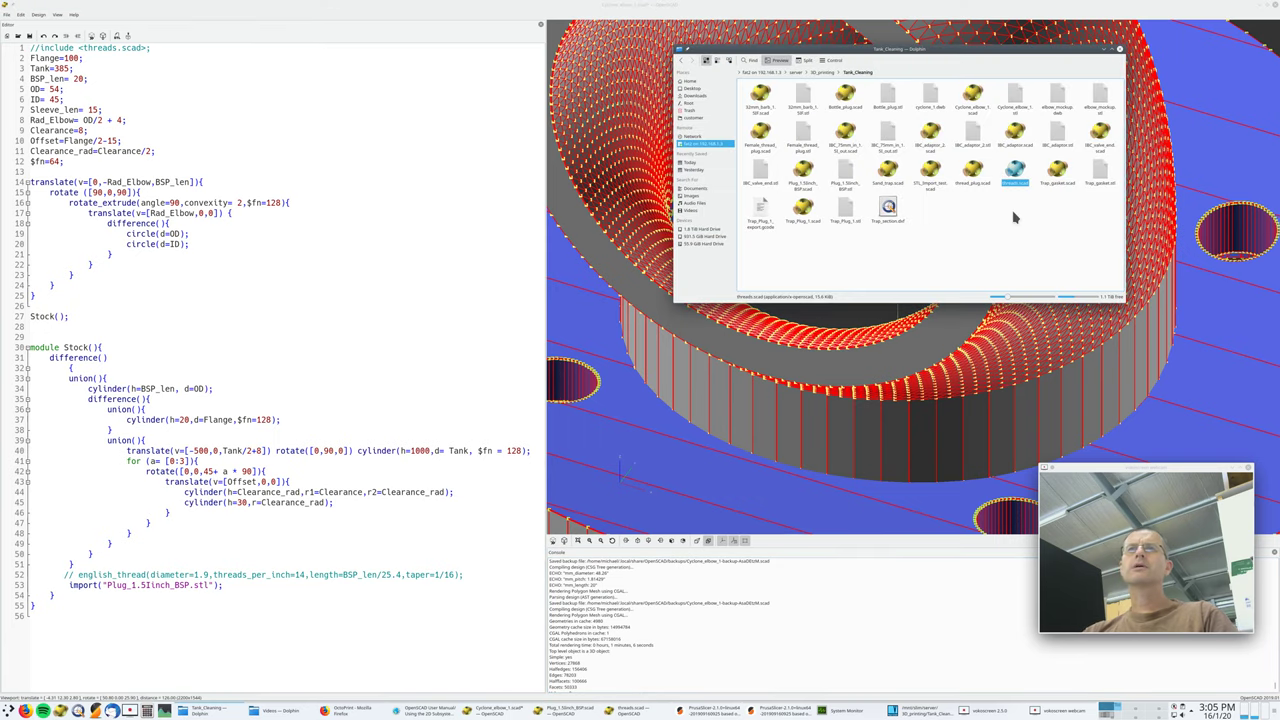
click(1057, 172)
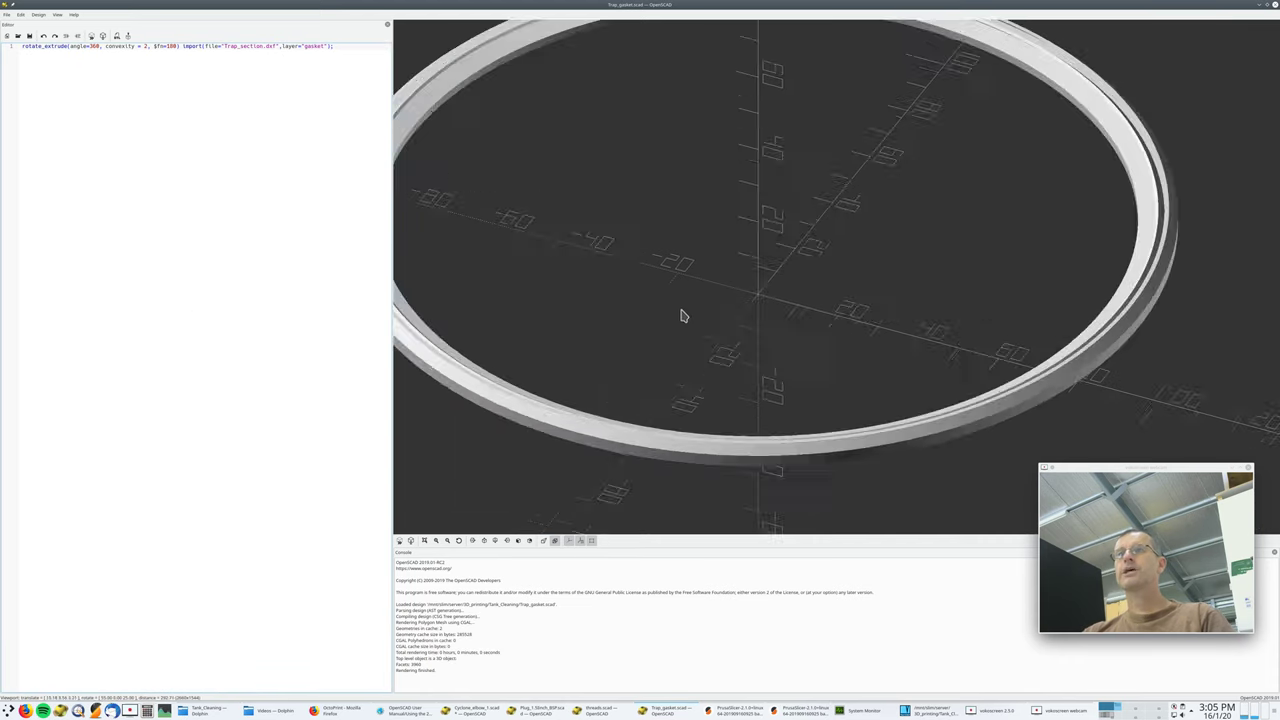
- Enlarge the editor font and widen the code pane so rotate_extrude fits, then launch QCAD
scroll(680, 316, down, 5)
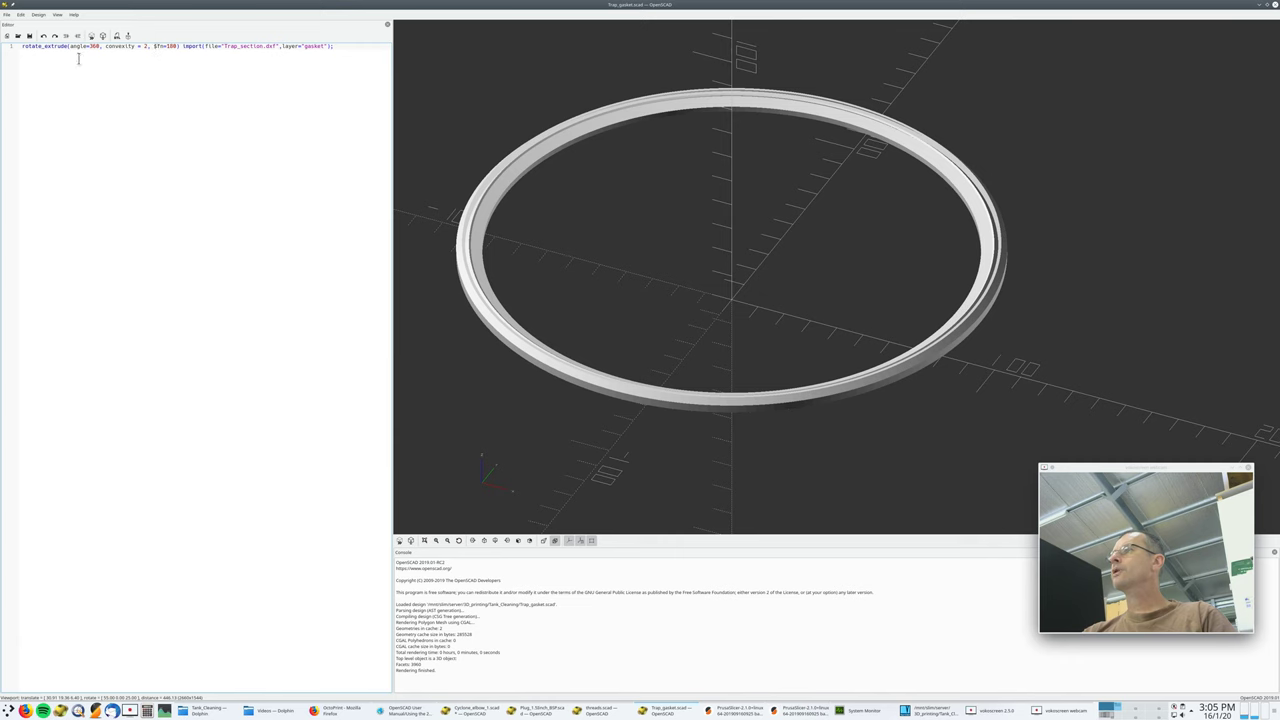
ctrl+scroll(84, 123, up, 4)
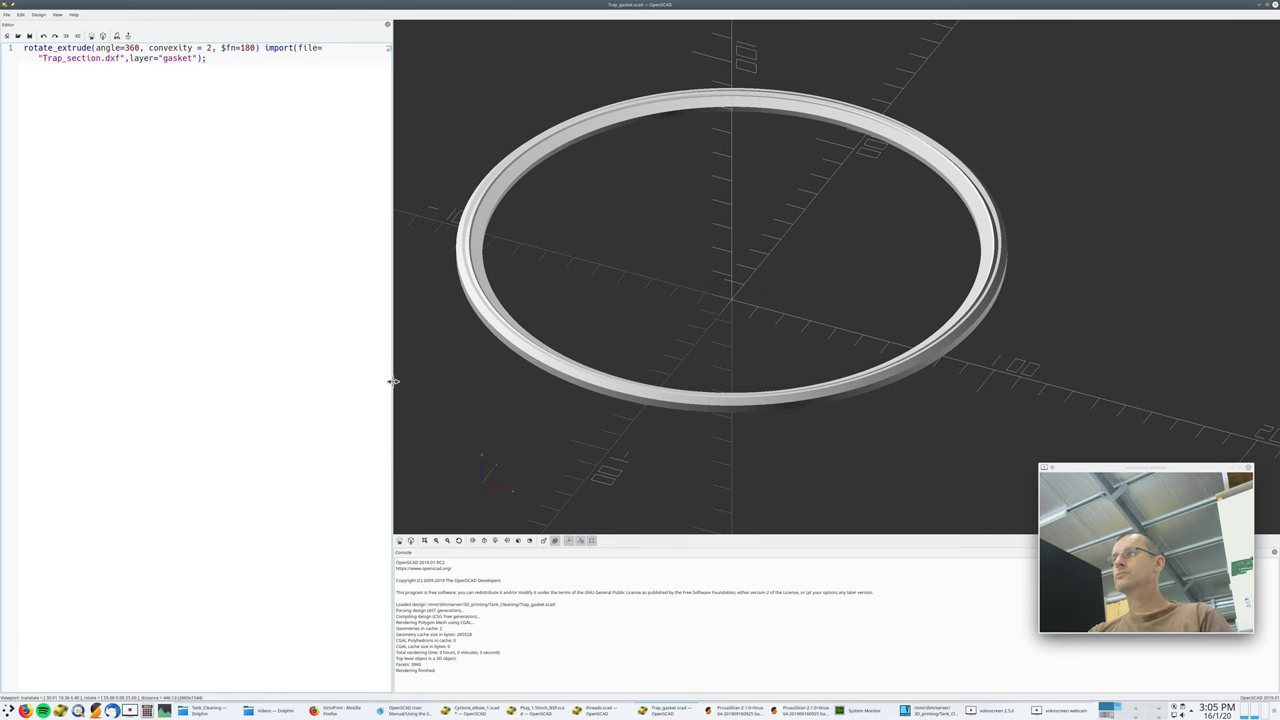
drag(401, 380, 540, 380)
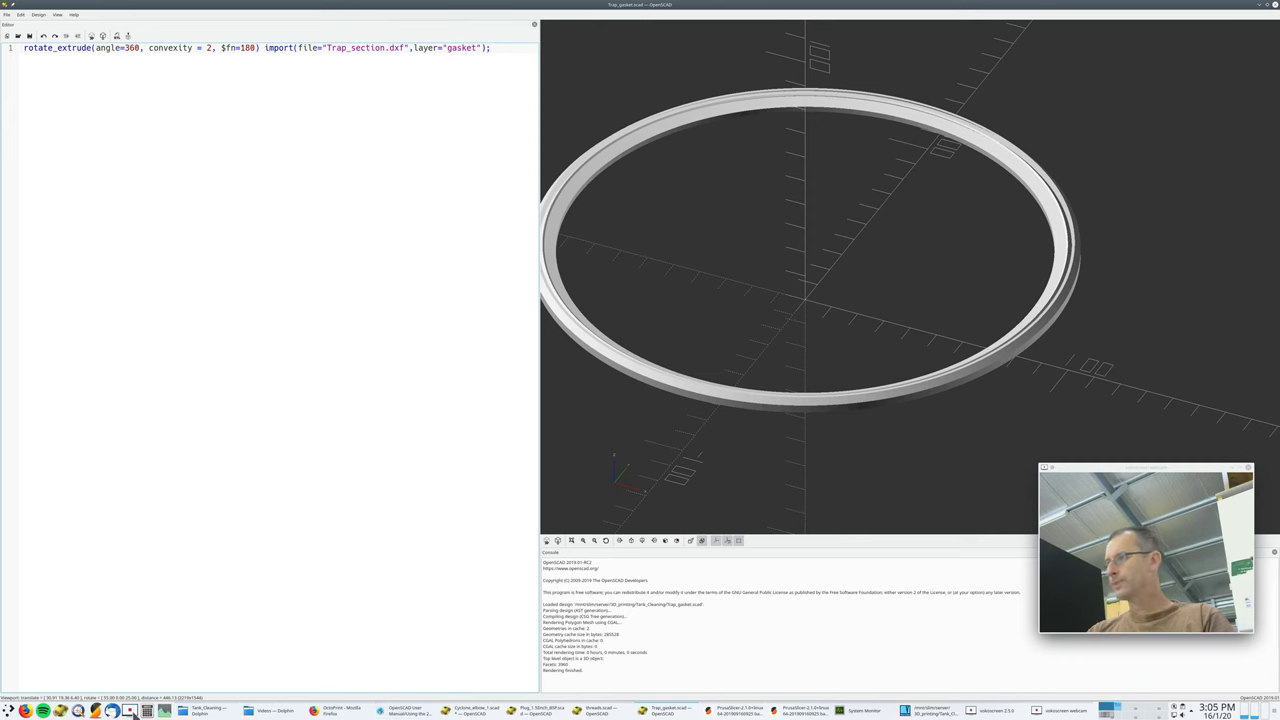
click(95, 710)
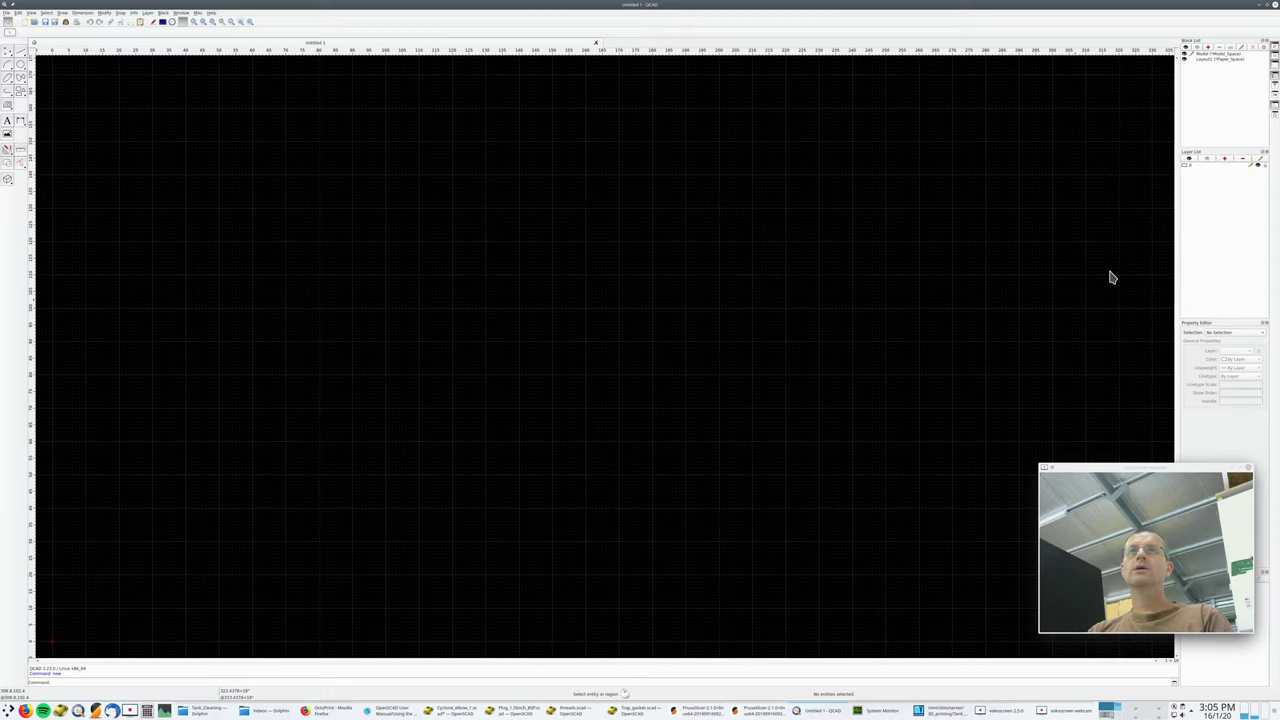
- Open Trap_section.dxf in QCAD from the recent files list
click(8, 13)
mouse_move(30, 42)
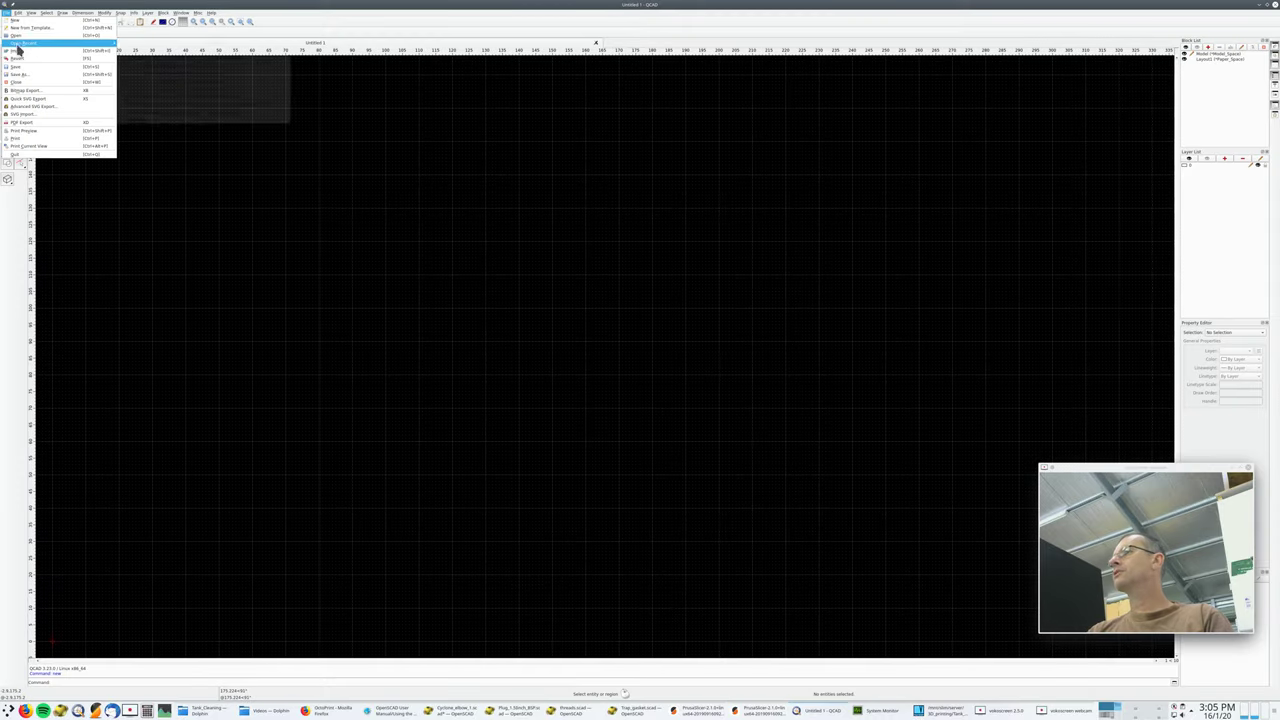
click(180, 44)
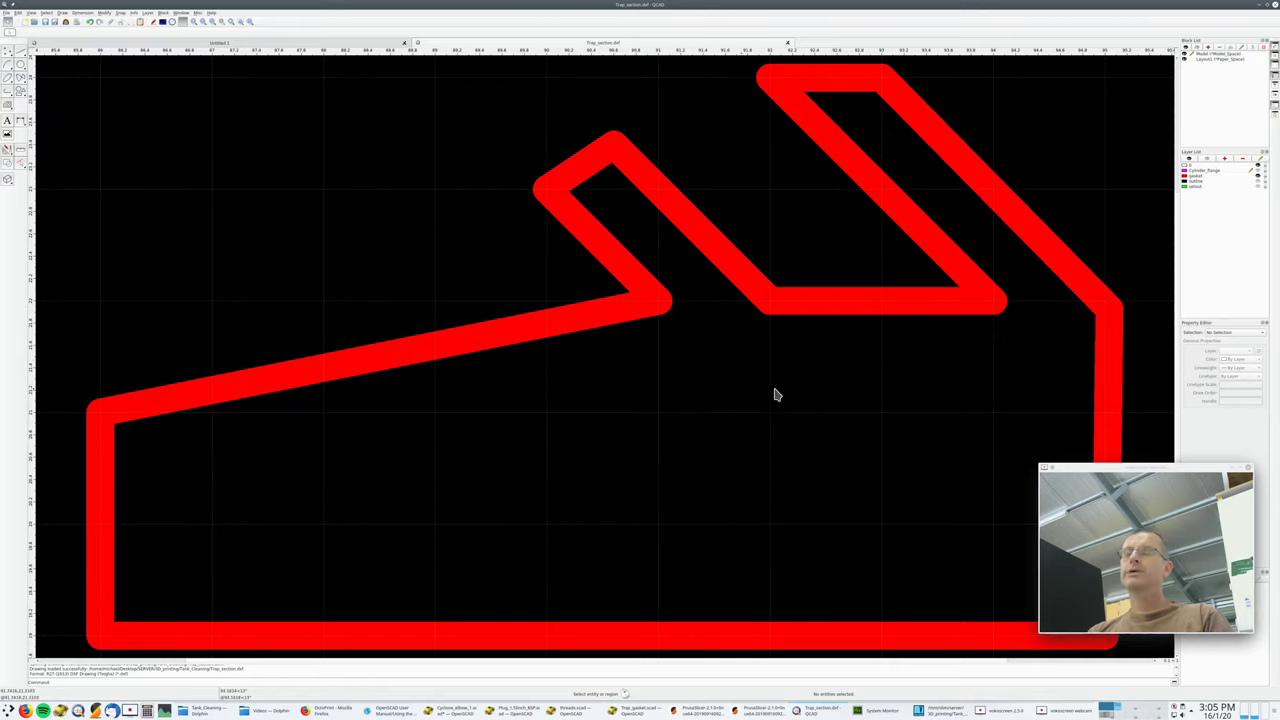
scroll(817, 391, down, 5)
scroll(833, 375, down, 3)
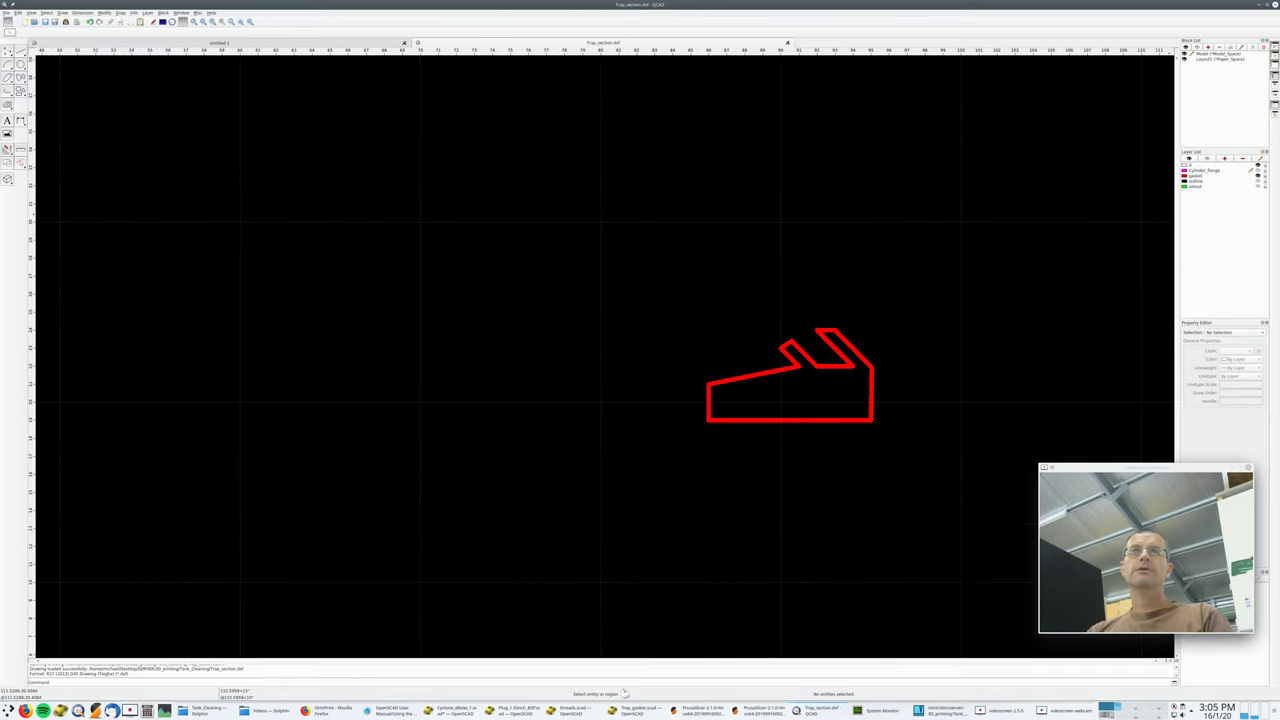
- Toggle the white outline and red gasket layers to compare them, then return to Trap_gasket.scad
click(1258, 183)
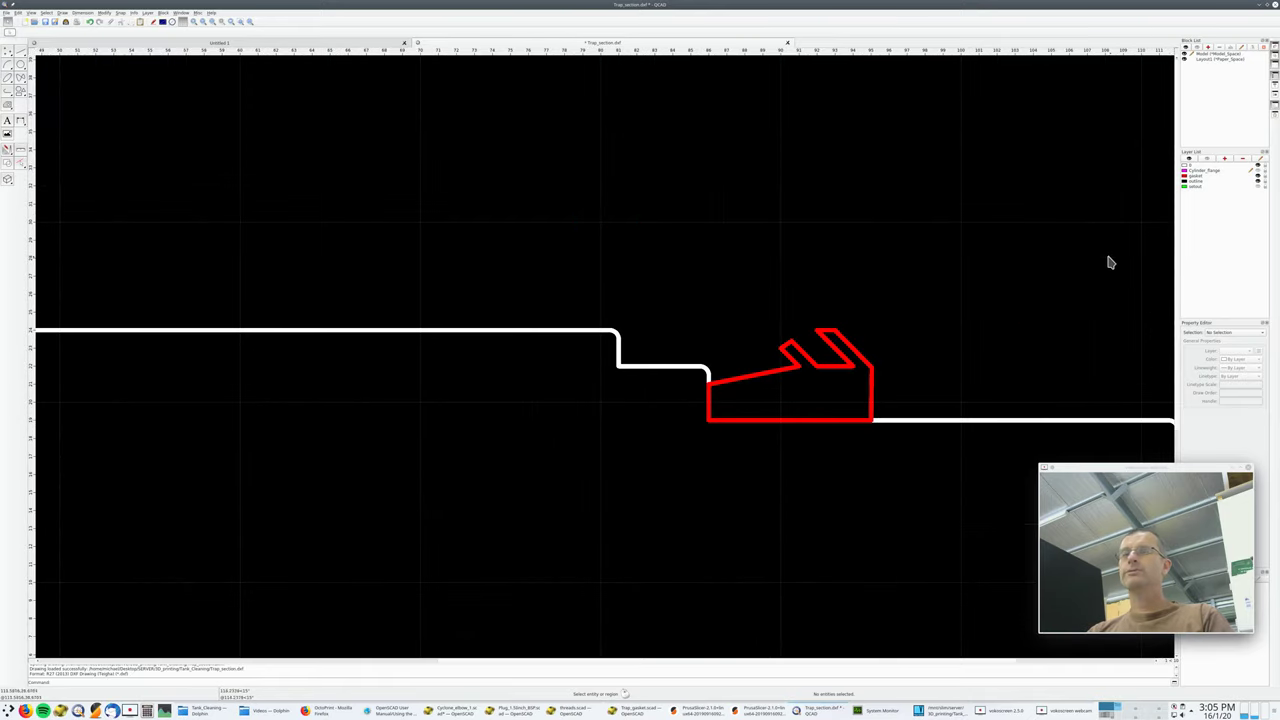
scroll(1094, 251, down, 5)
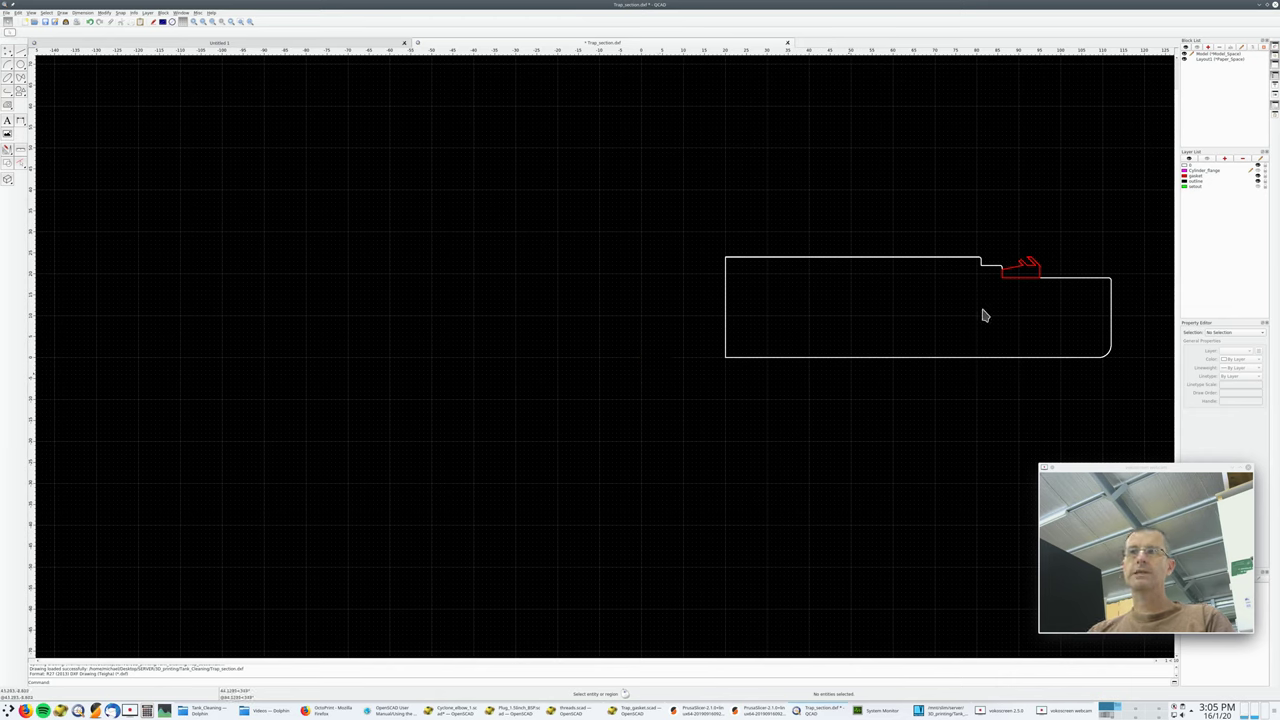
click(1259, 181)
click(1259, 176)
click(1259, 182)
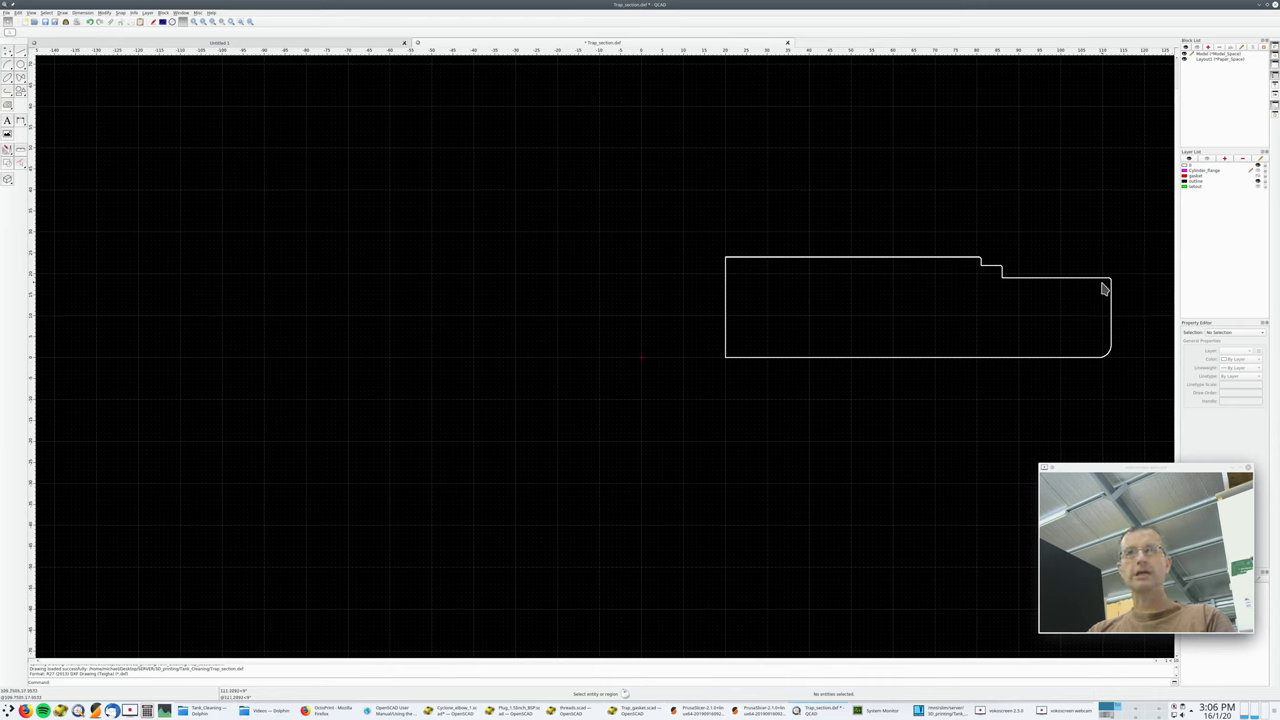
click(1259, 177)
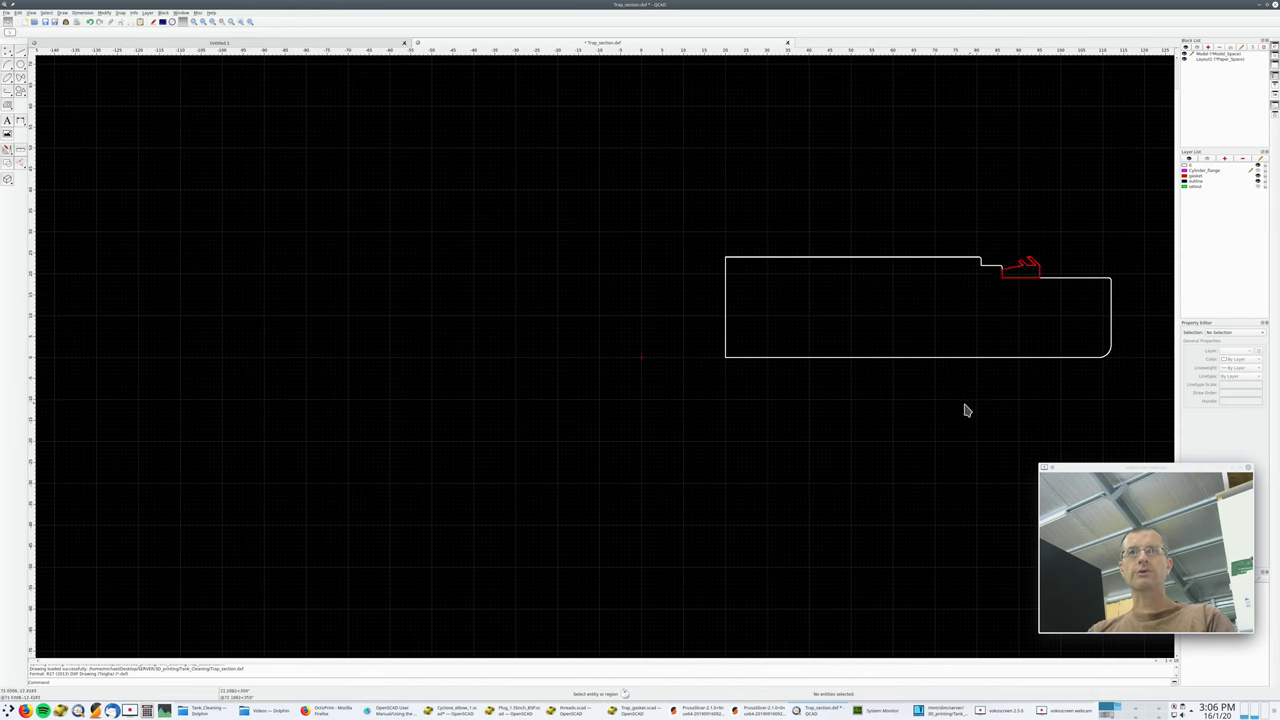
click(635, 710)
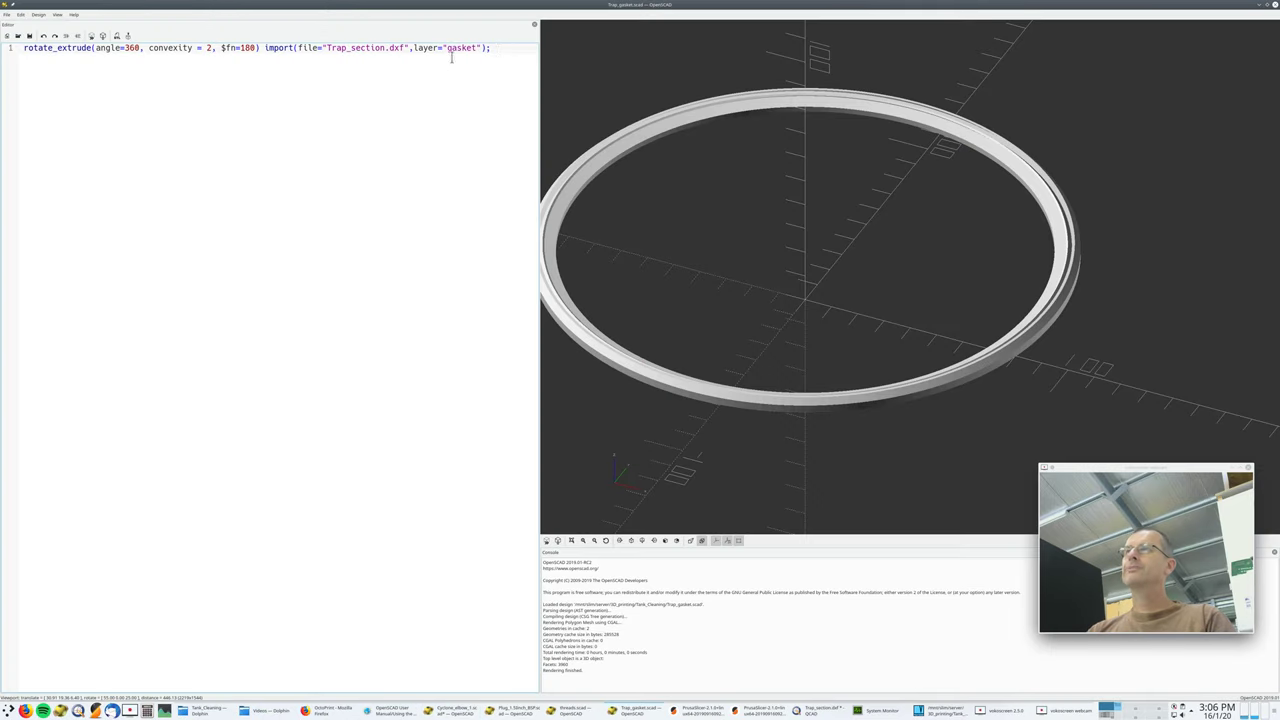
- Re-preview the Trap_gasket ring and orbit out to see its triangular mesh facets
drag(446, 48, 467, 49)
scroll(1110, 275, up, 5)
scroll(964, 278, up, 1)
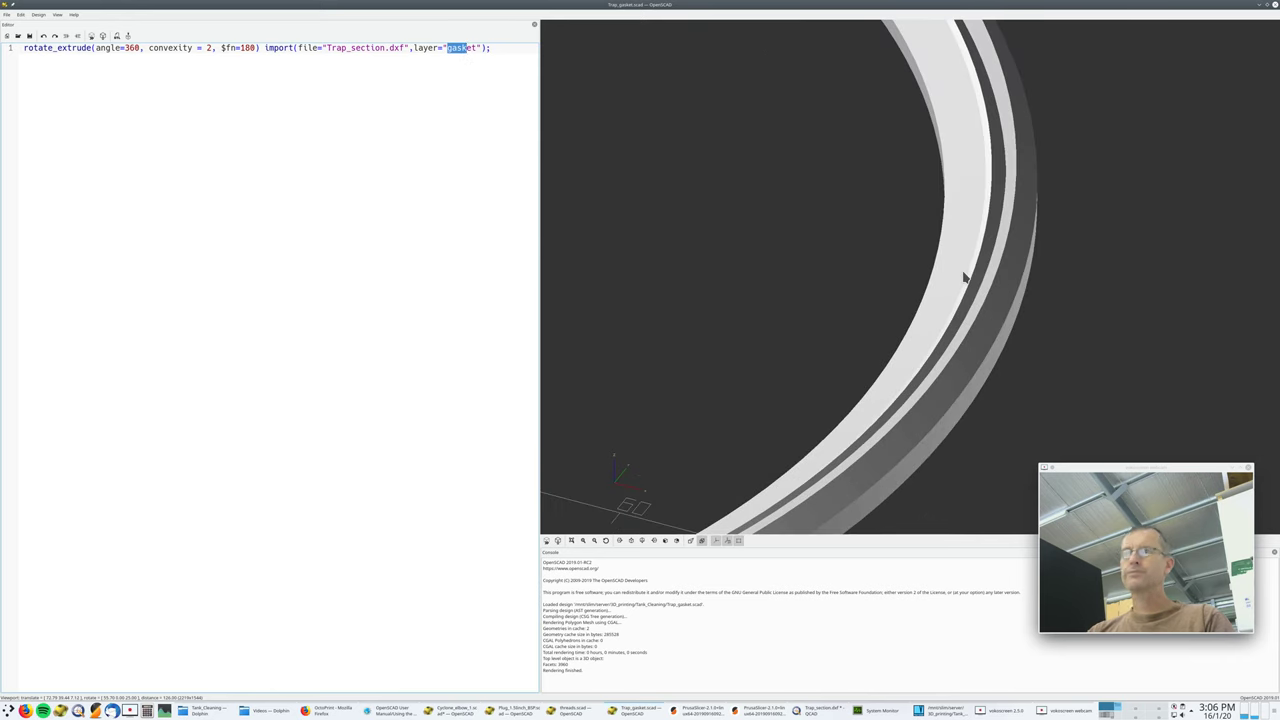
click(547, 541)
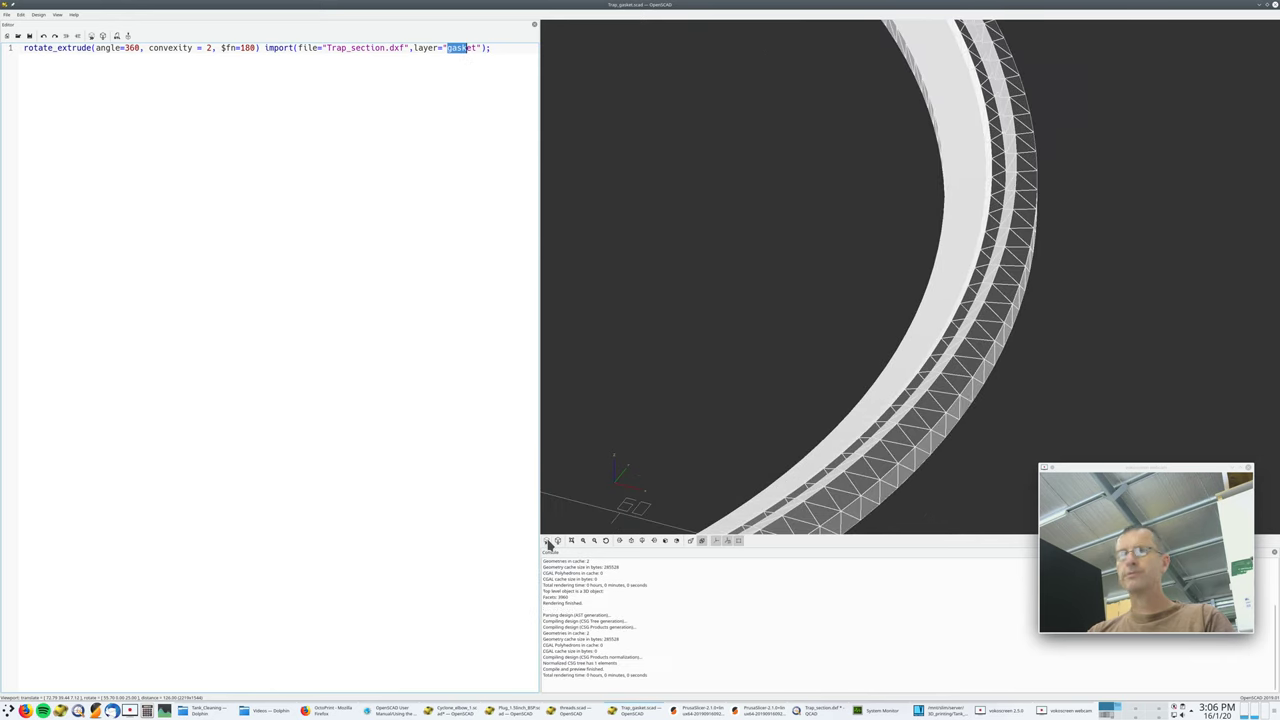
scroll(985, 403, up, 2)
scroll(985, 403, down, 5)
drag(985, 403, 897, 434)
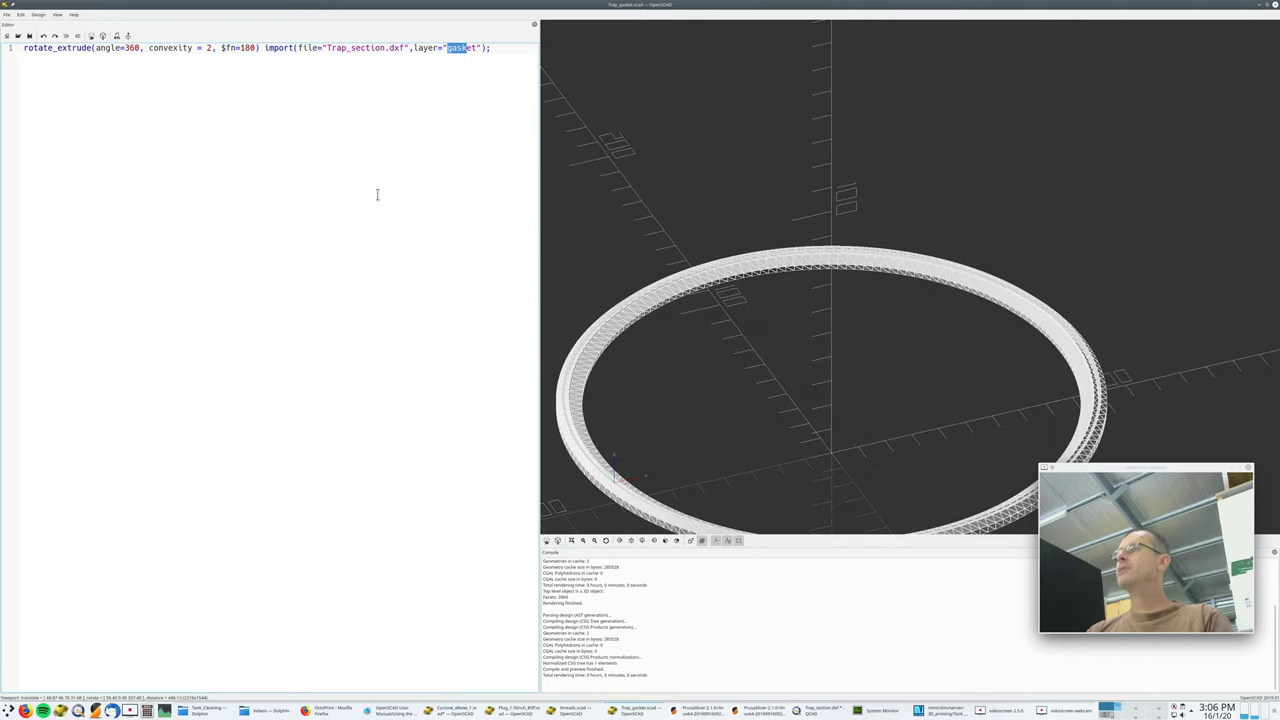
- Change $fn from 180 to 5 and render, yielding a pentagonal ring
drag(240, 48, 252, 47)
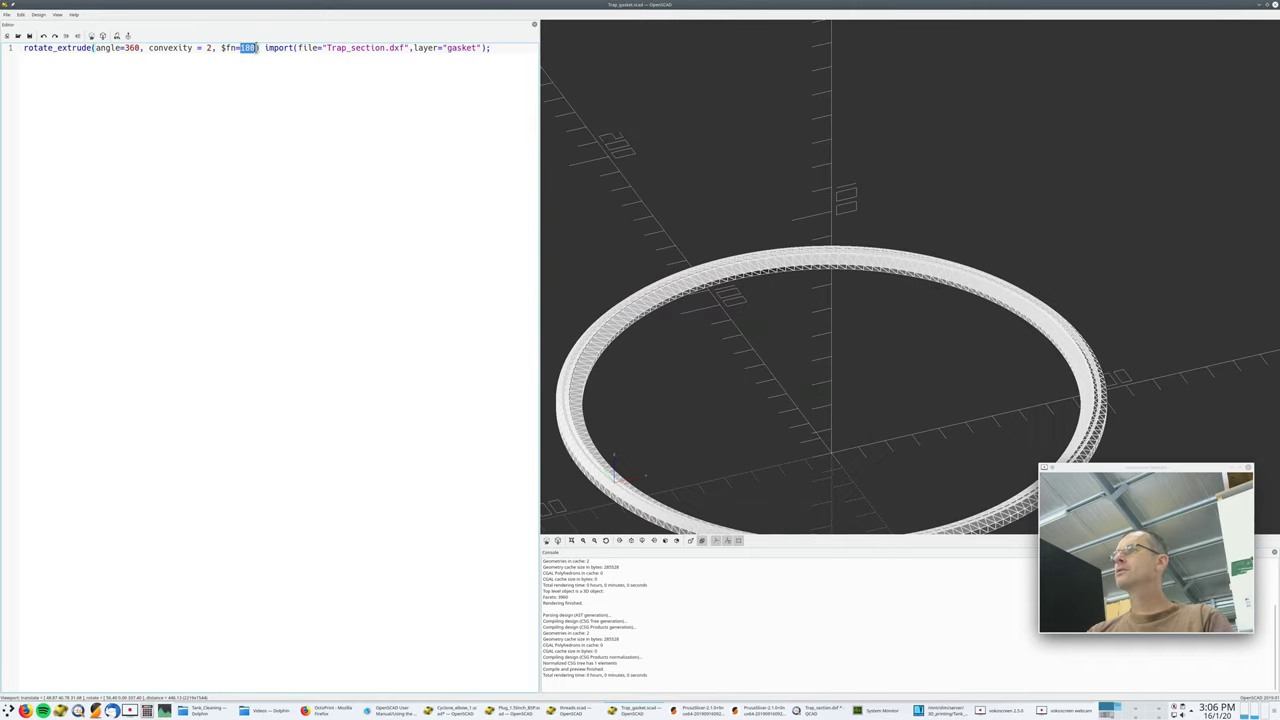
text(5)
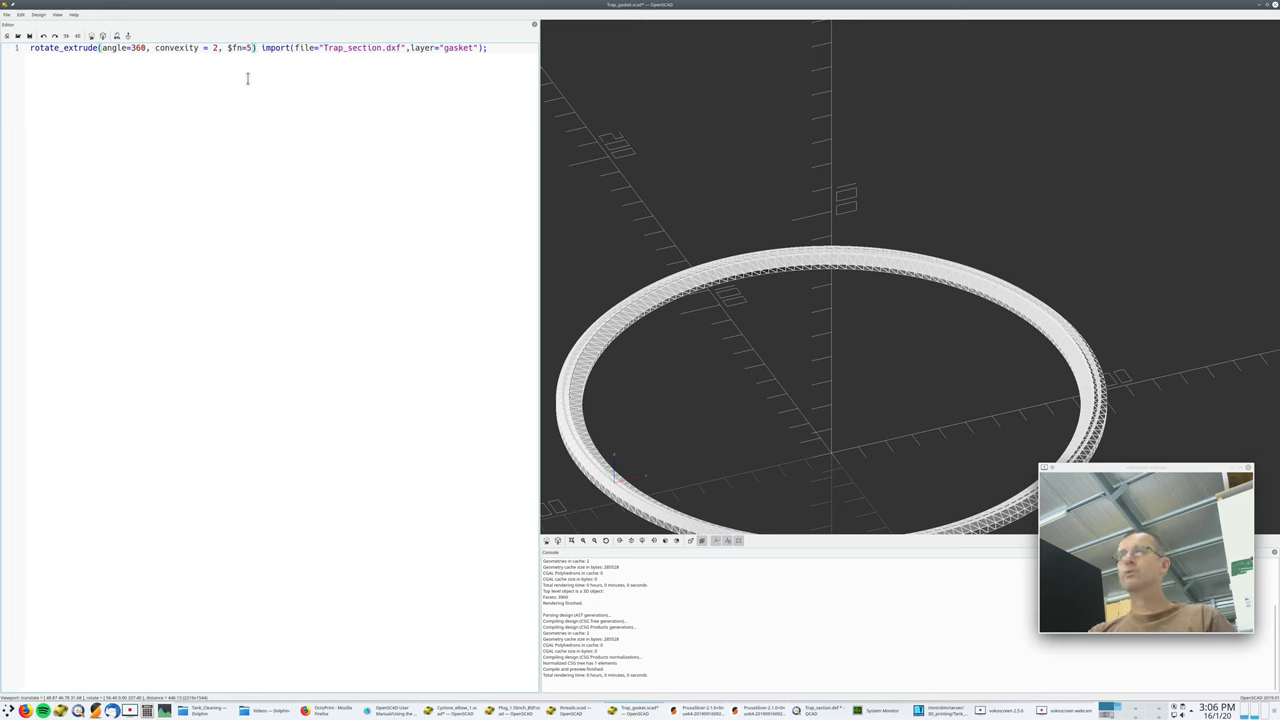
key(F6)
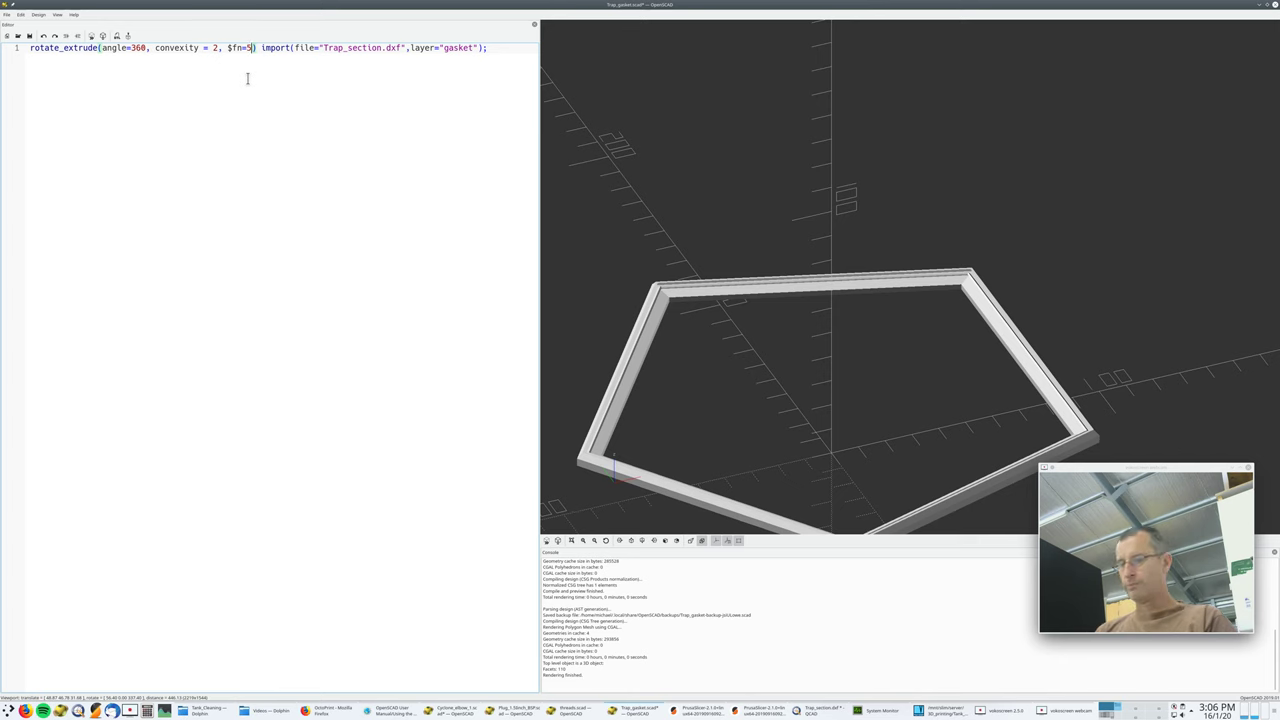
- Raise $fn to 500, re-render the smooth ring, and tilt the view side-on
text(00)
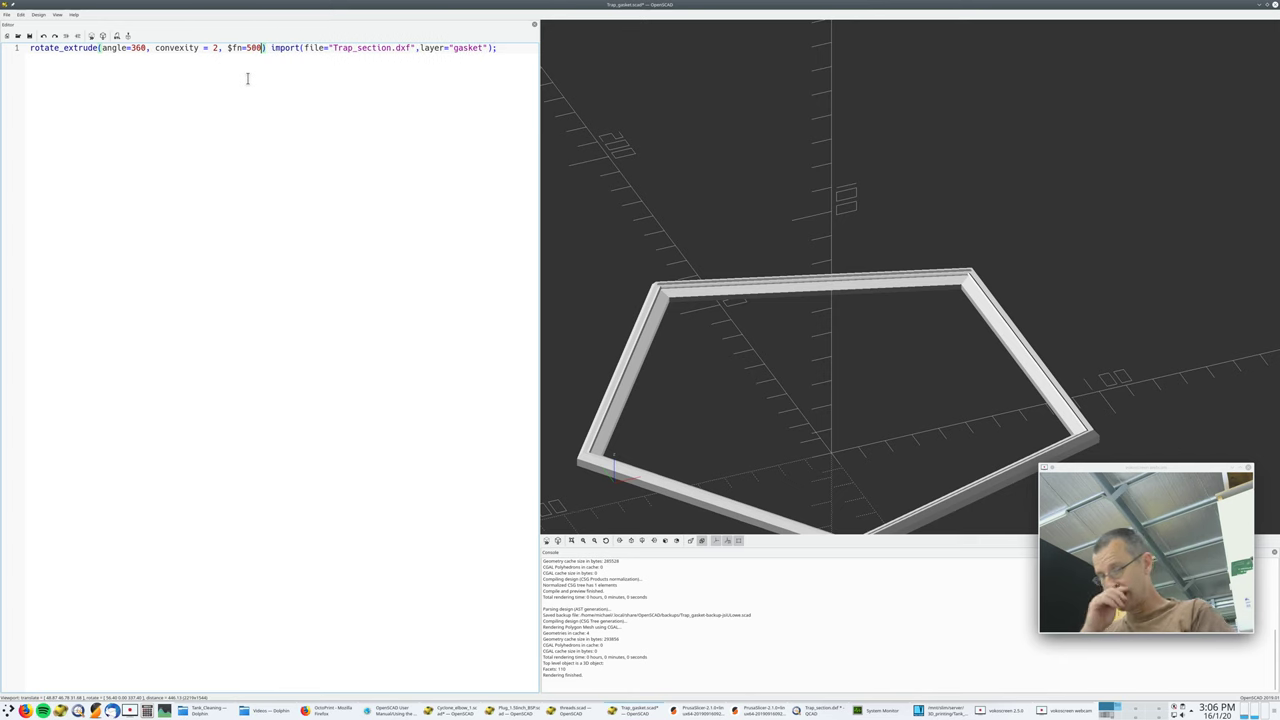
key(F6)
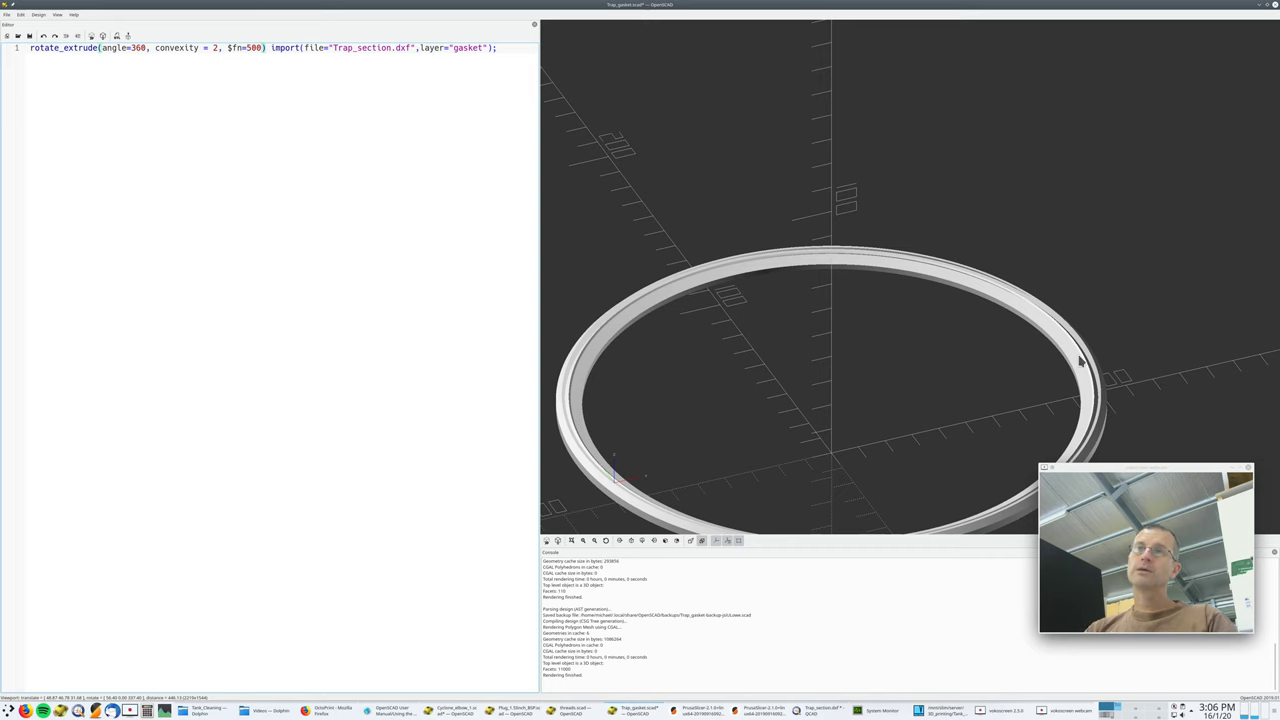
drag(1057, 345, 1080, 362)
scroll(1080, 362, up, 5)
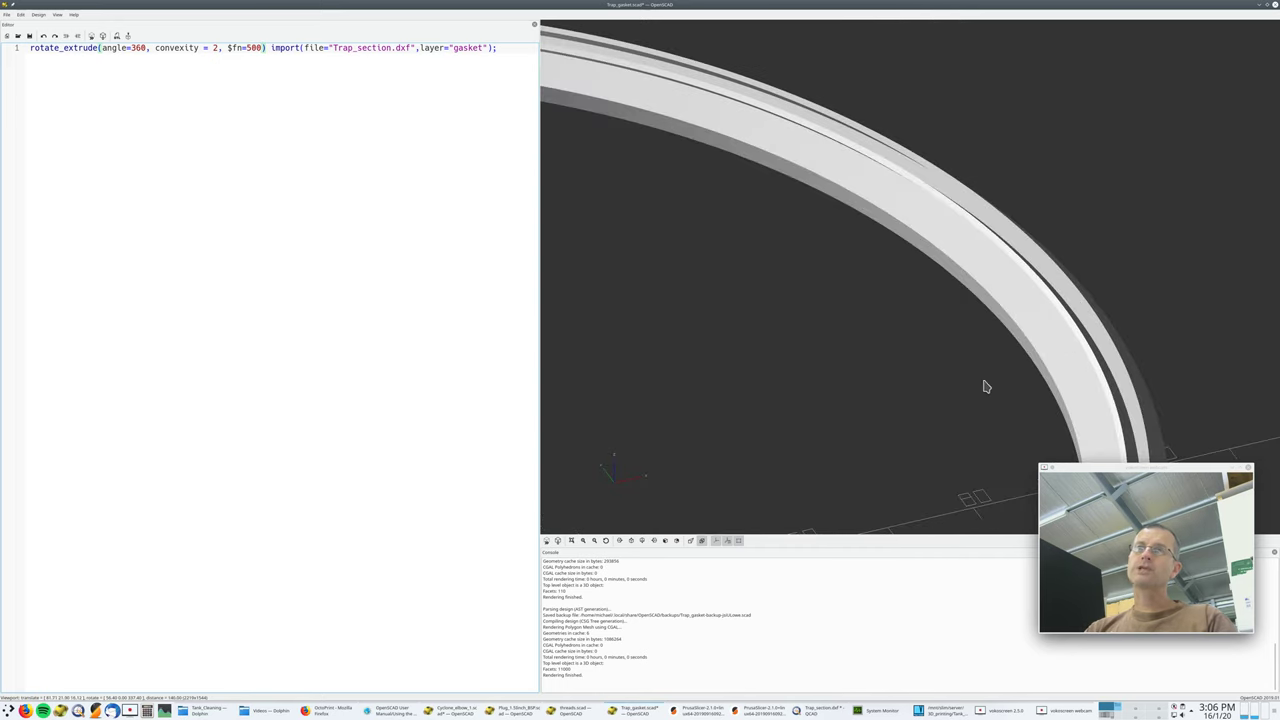
scroll(929, 391, down, 8)
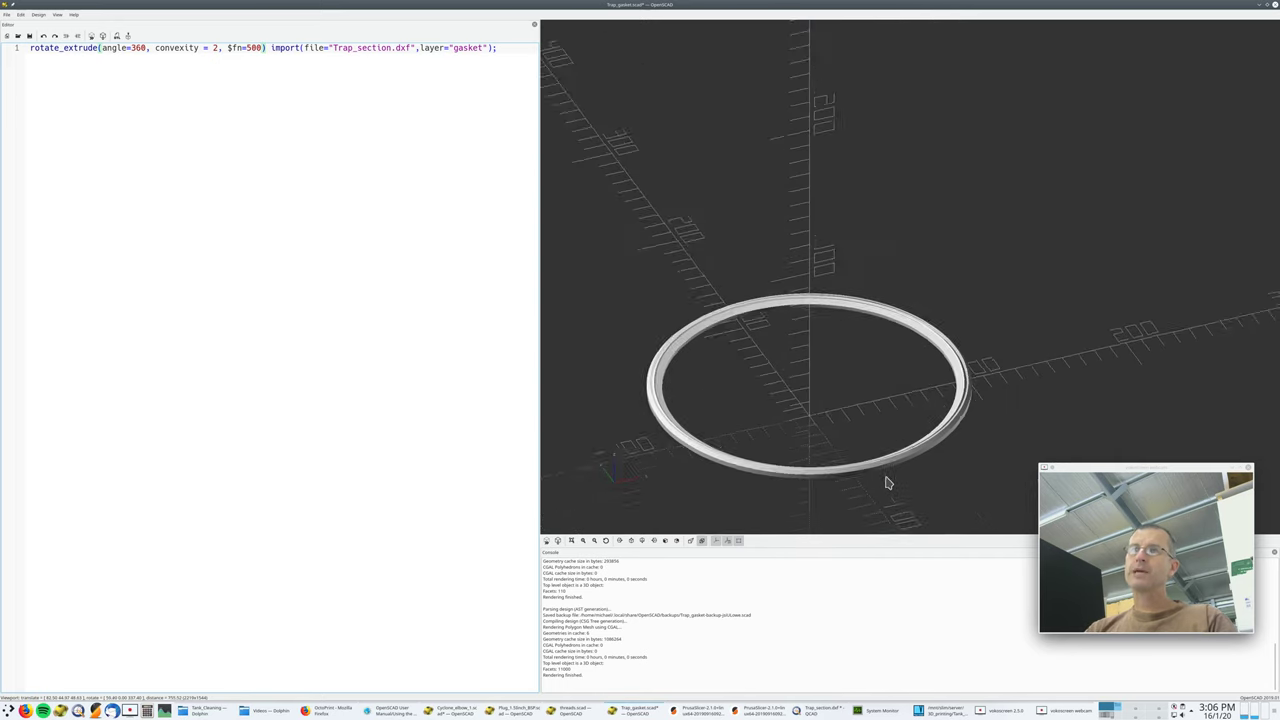
drag(886, 480, 874, 463)
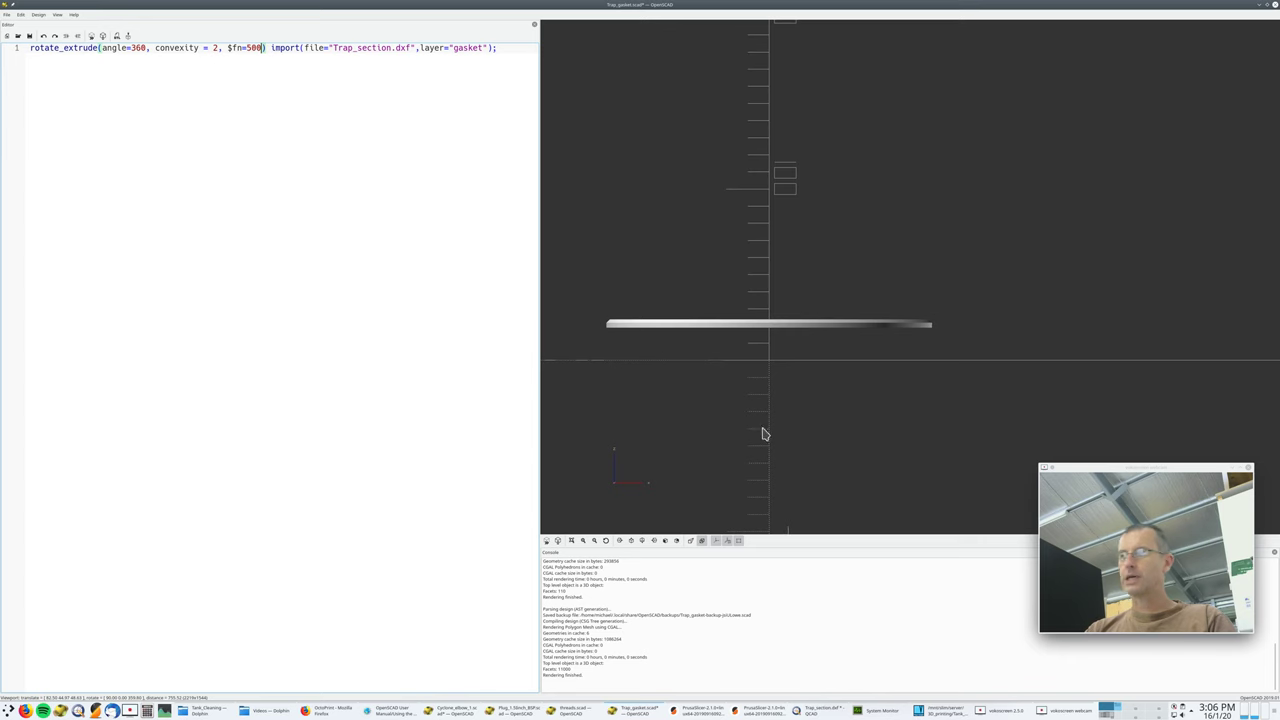
- Hide Trap_section.dxf's outline layer in QCAD, then tilt OpenSCAD's $fn=500 gasket ring into view
click(813, 711)
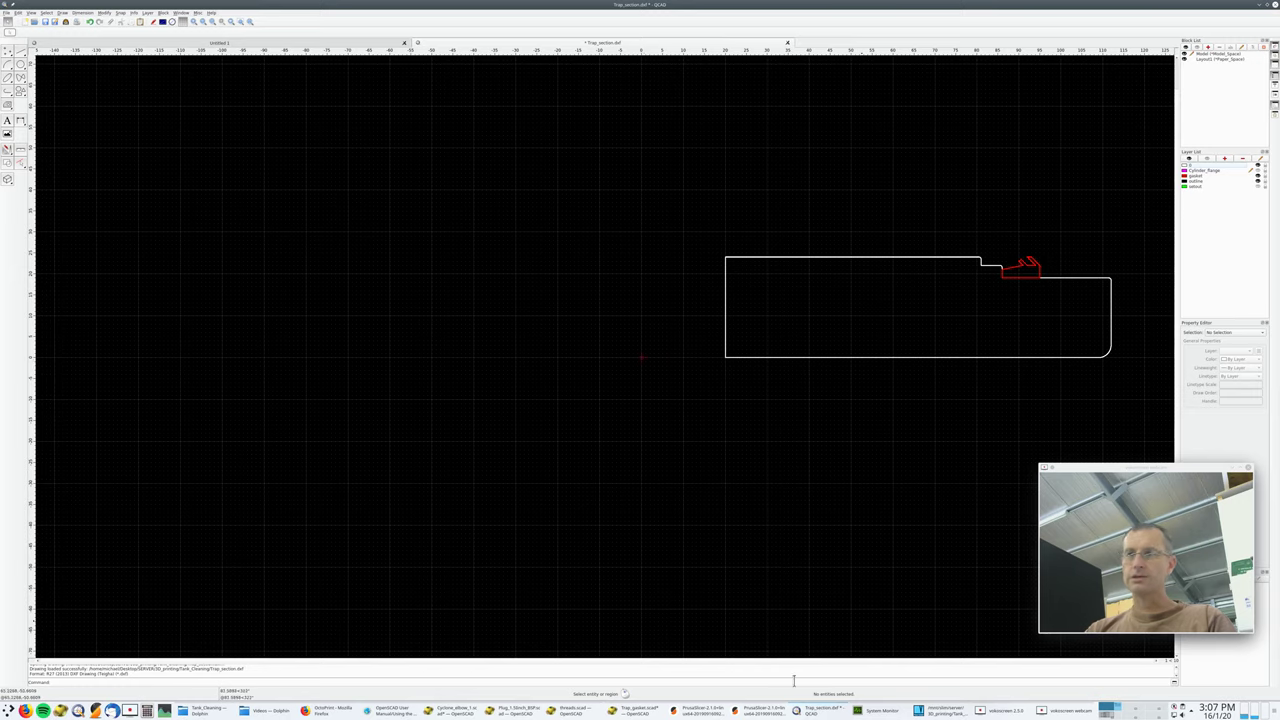
click(636, 711)
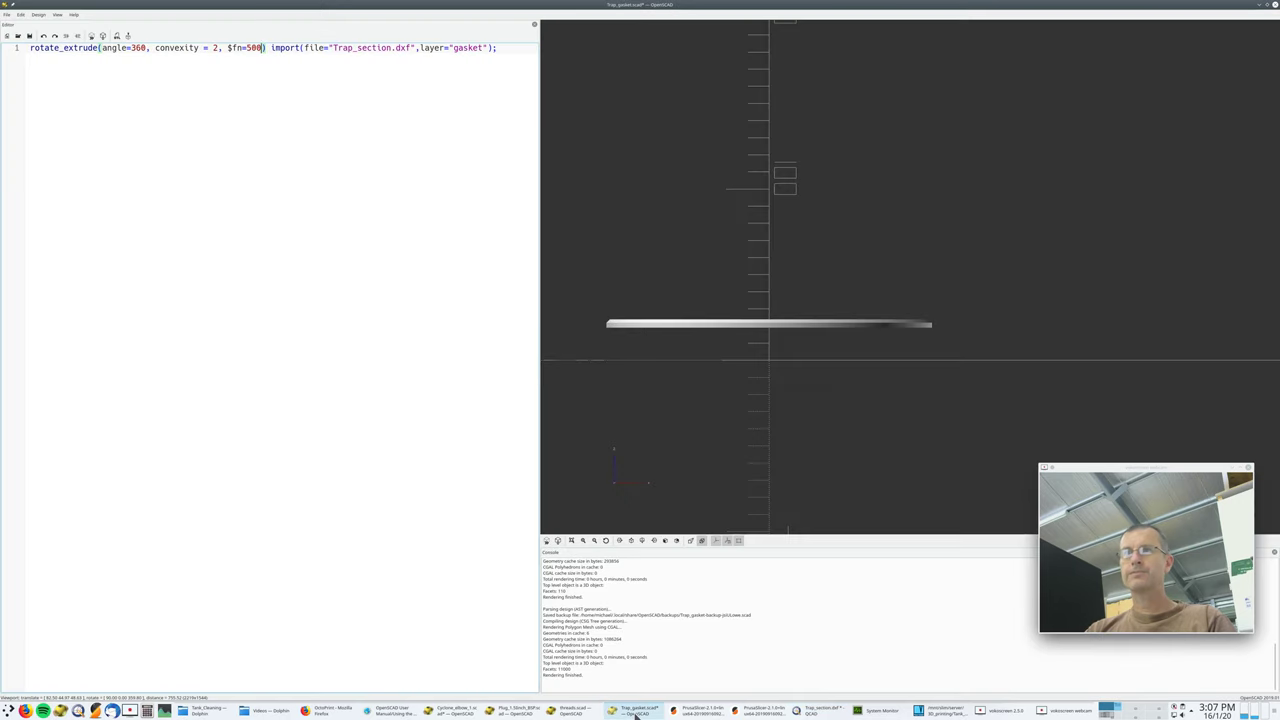
click(813, 710)
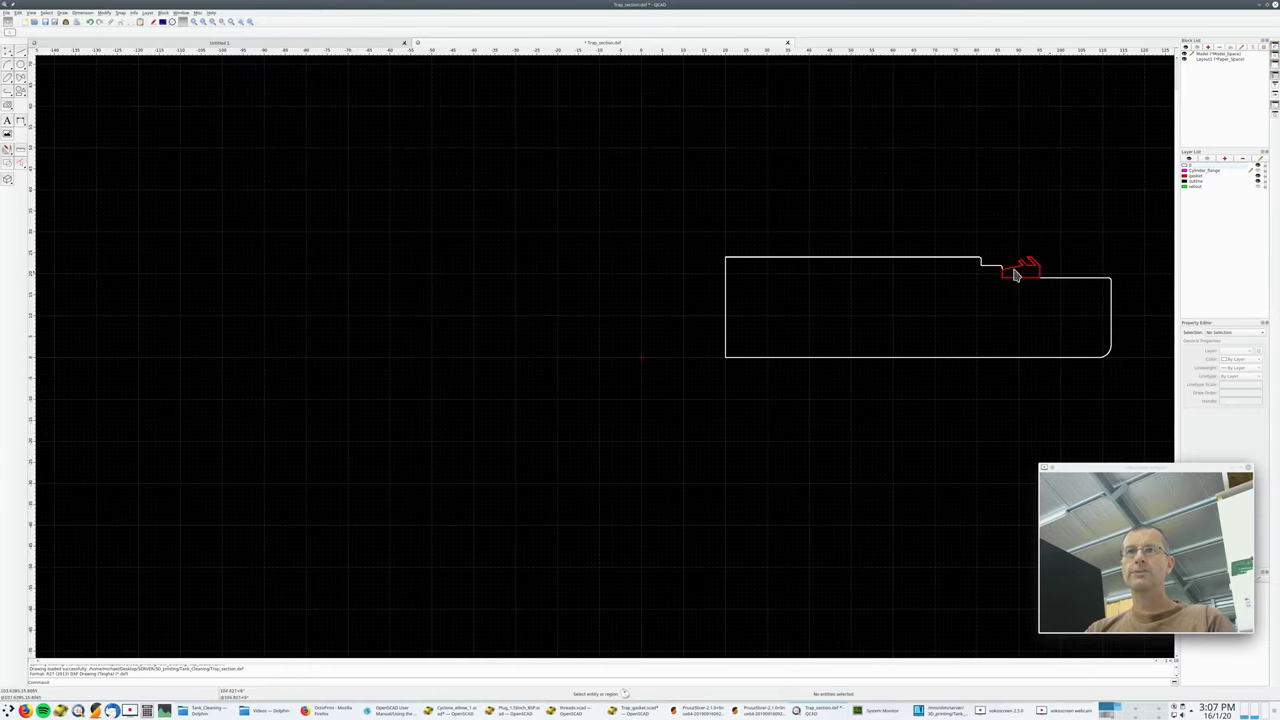
click(1259, 182)
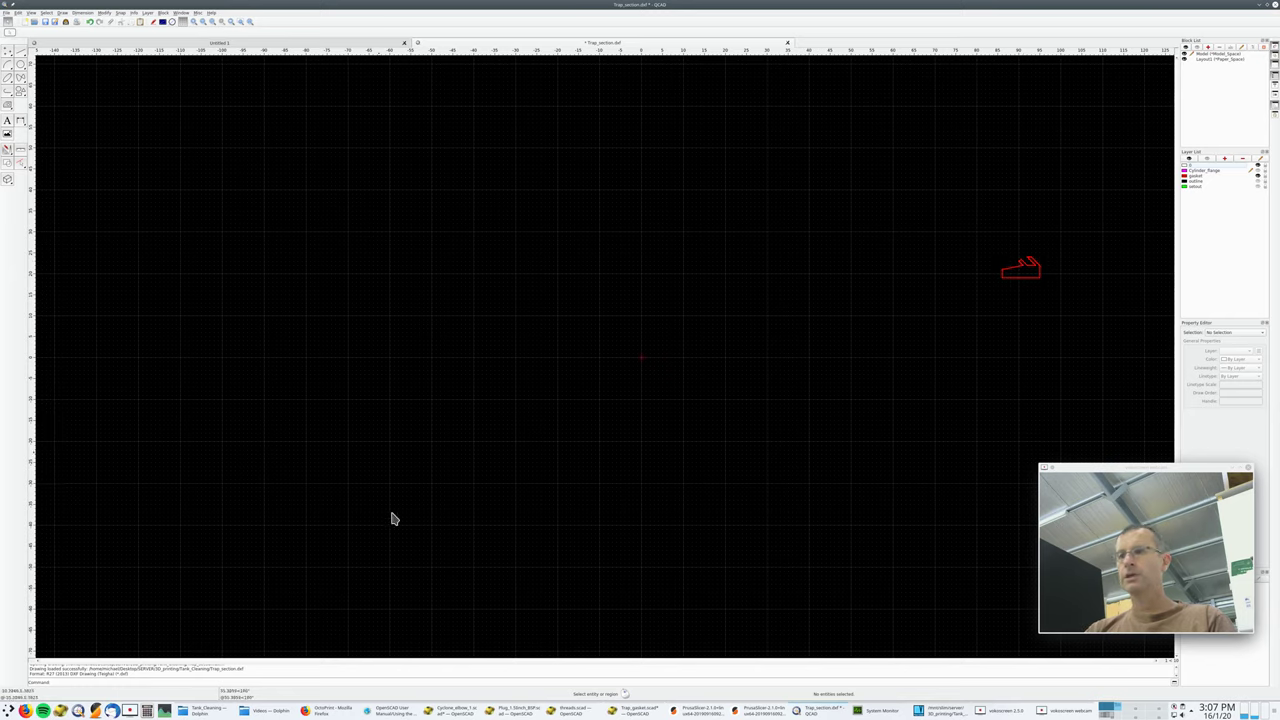
click(628, 712)
drag(834, 427, 846, 417)
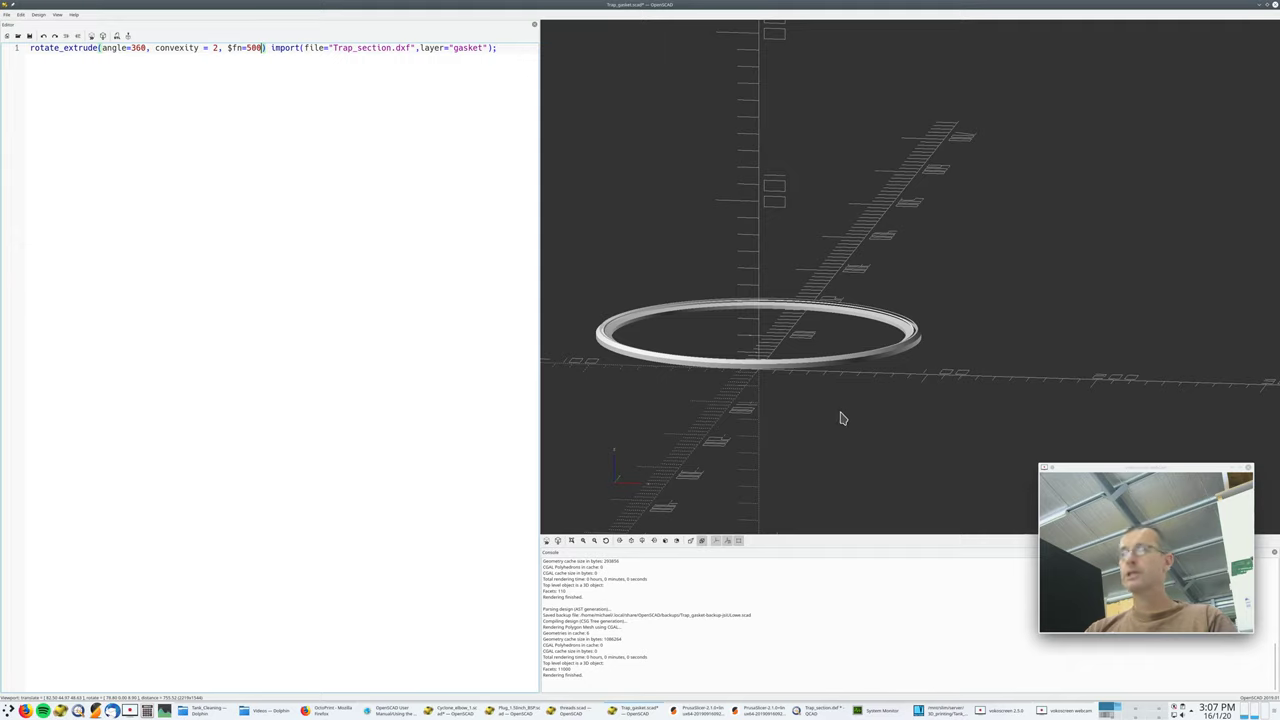
- Go back to the OpenSCAD cheat sheet and follow its 2D import() link to Importing Geometry
click(392, 712)
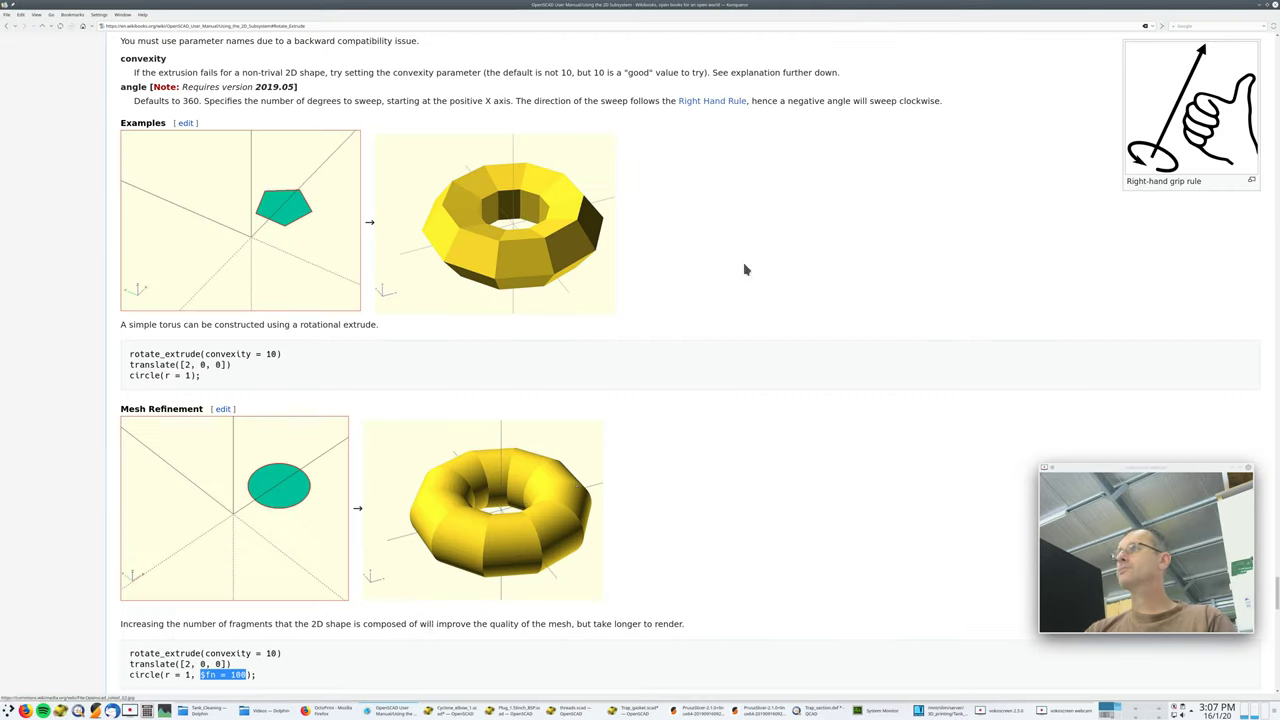
scroll(743, 271, up, 3)
click(7, 26)
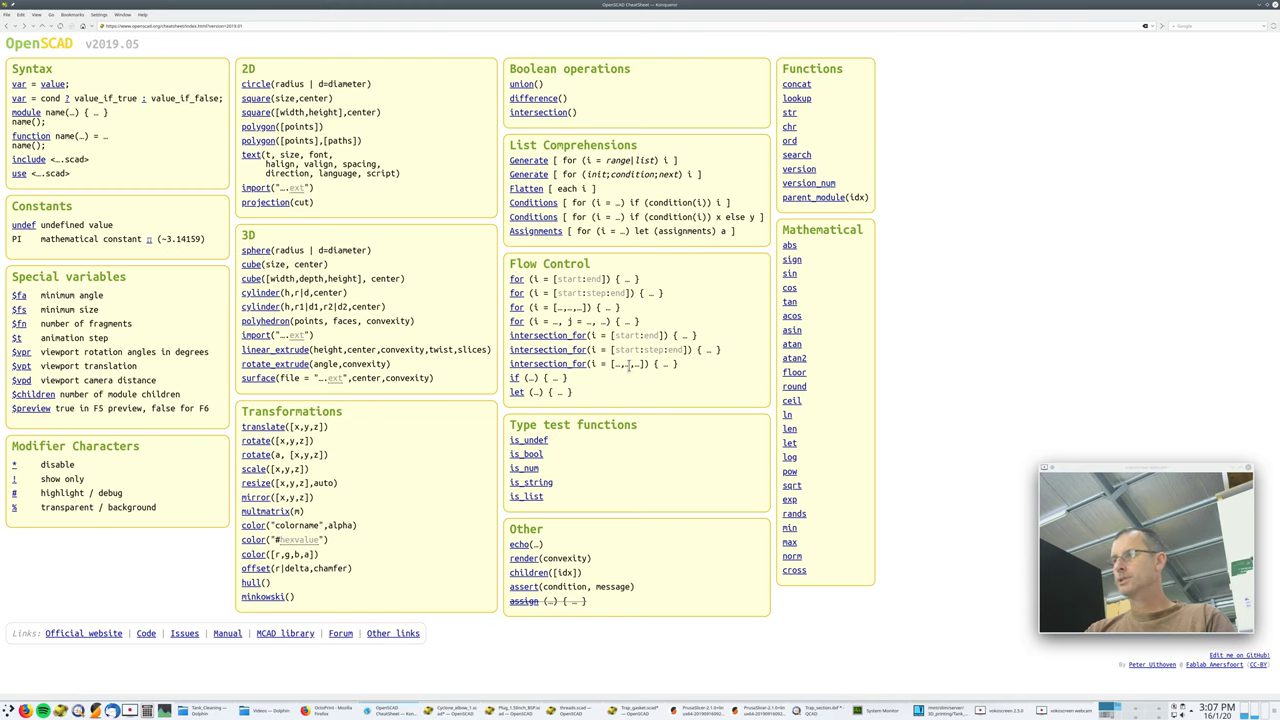
click(254, 189)
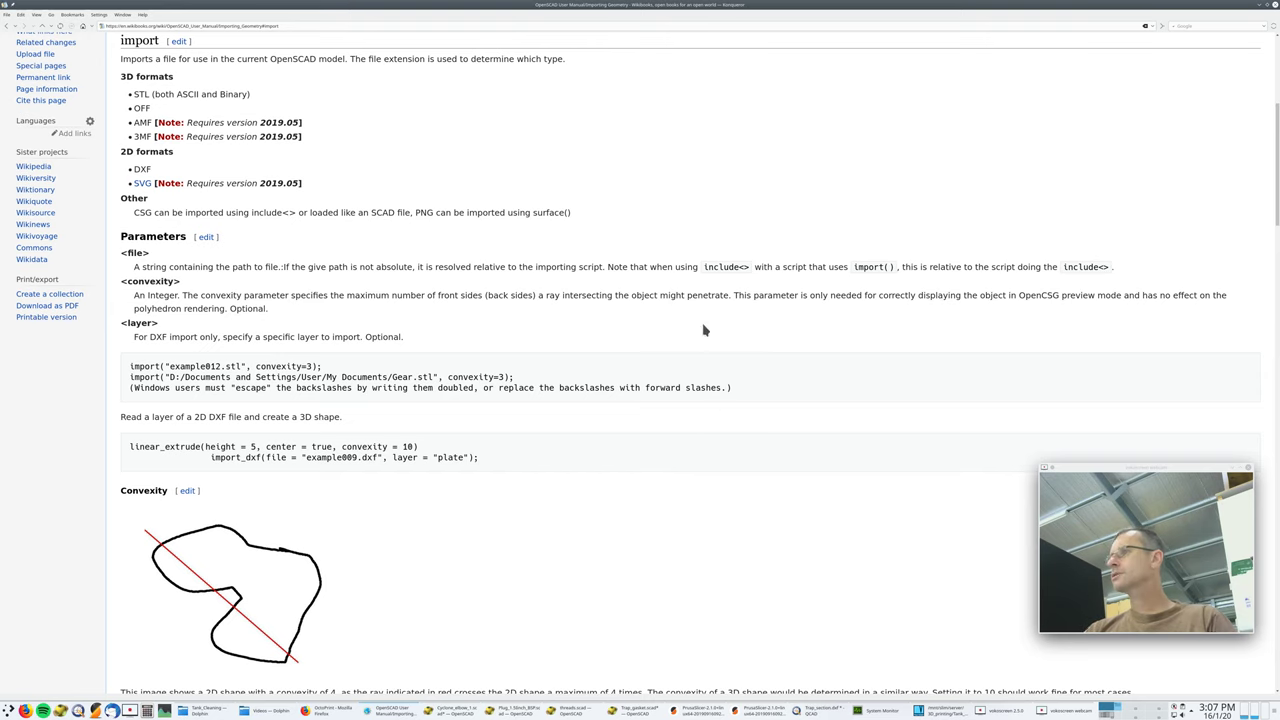
- Scroll the Importing Geometry page down to the surface() examples, then return to the v2019.05 cheat sheet
scroll(706, 340, down, 2)
scroll(713, 345, down, 14)
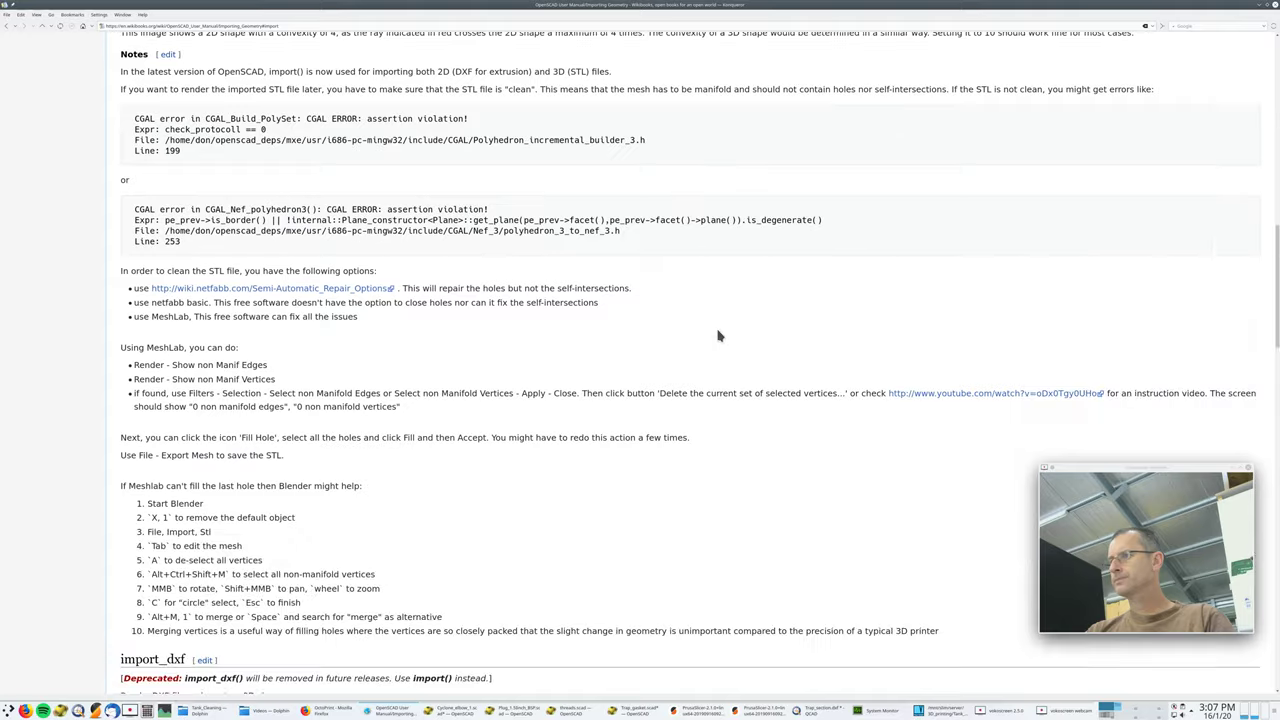
scroll(720, 332, down, 14)
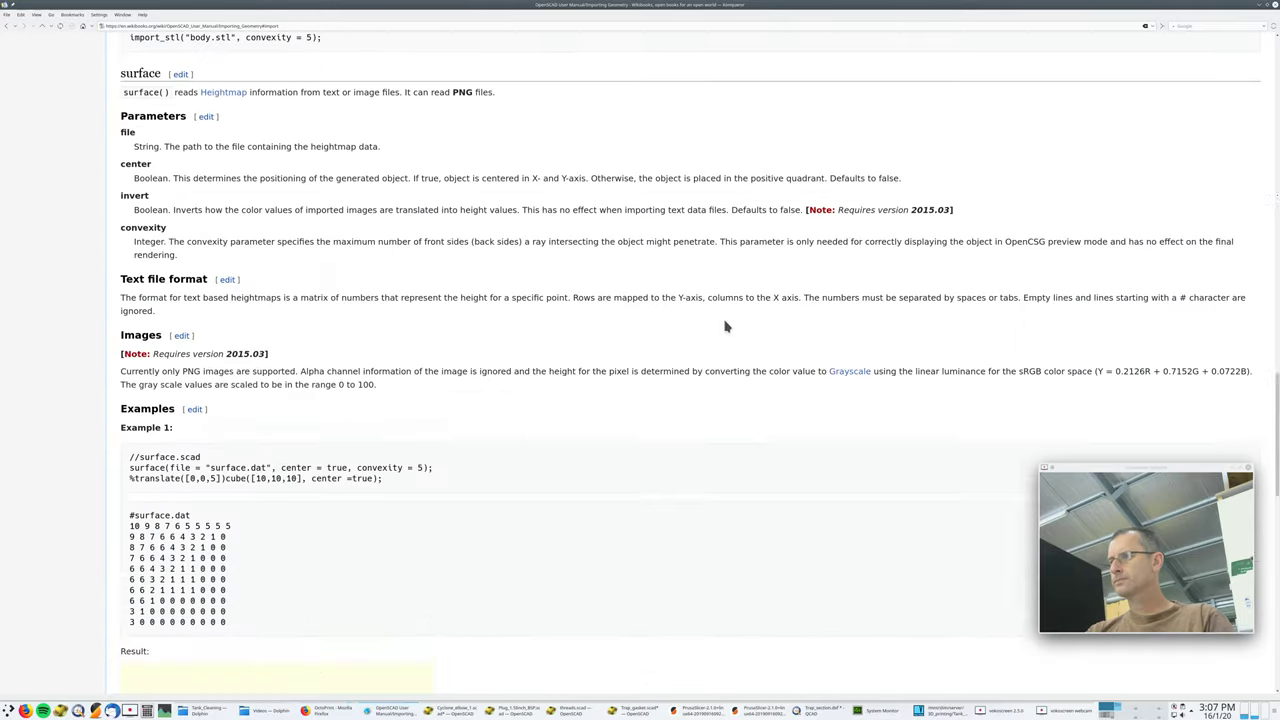
scroll(726, 326, down, 3)
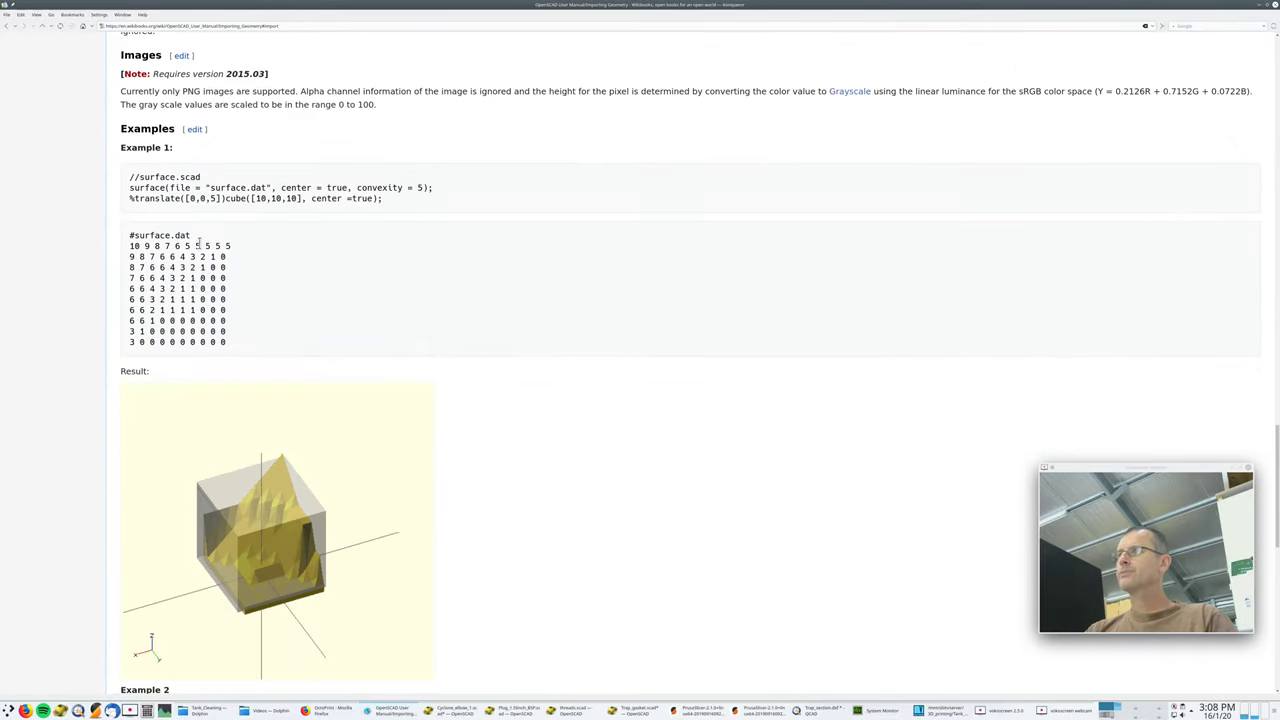
scroll(280, 478, down, 9)
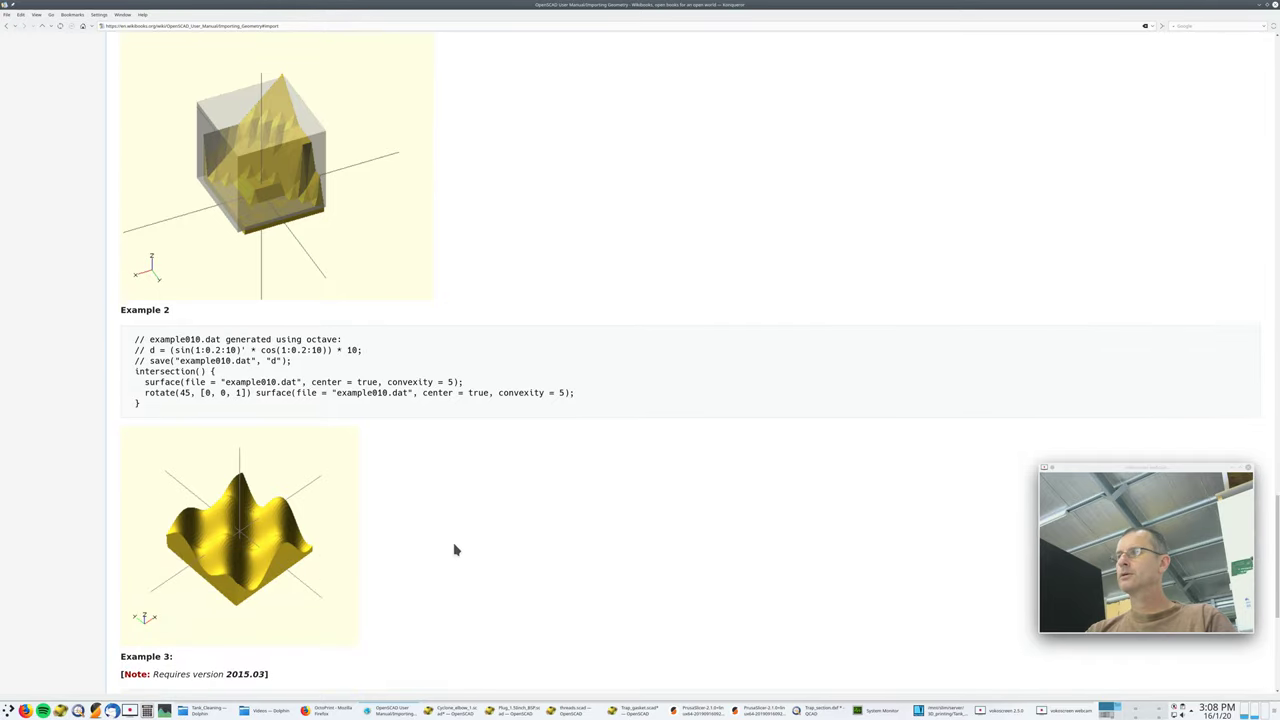
scroll(454, 540, down, 6)
scroll(480, 522, down, 3)
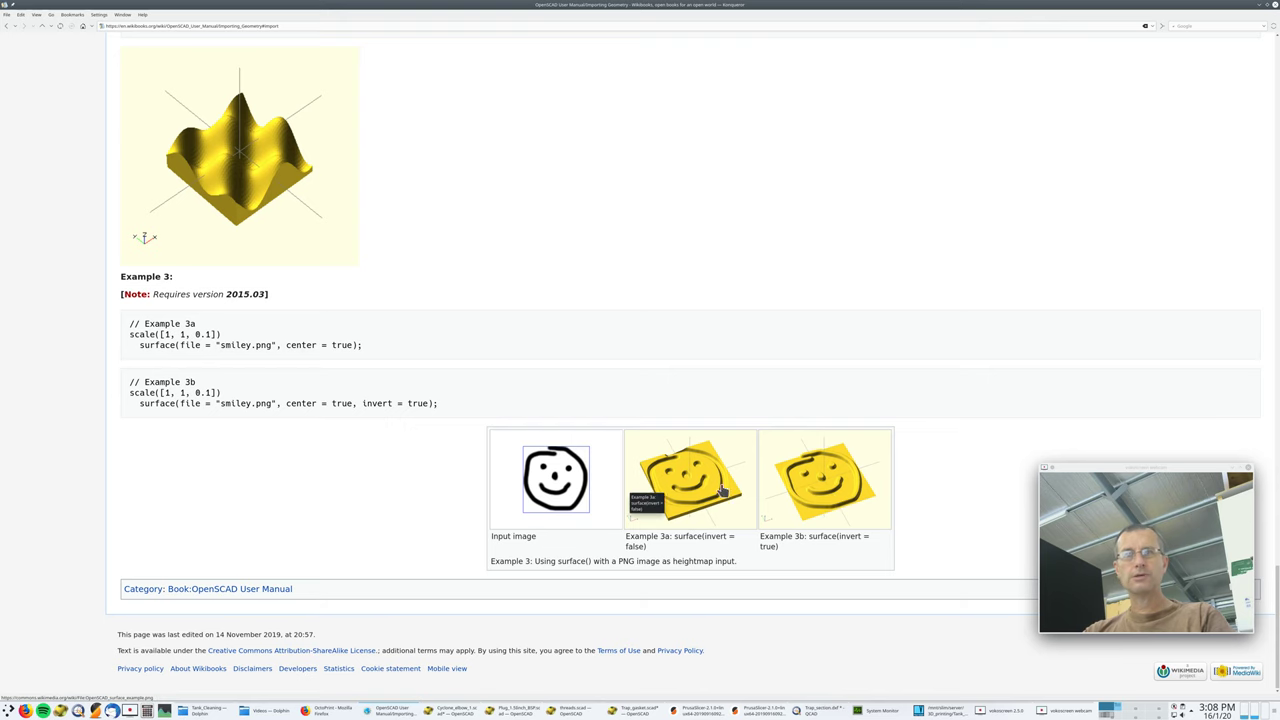
scroll(560, 510, down, 1)
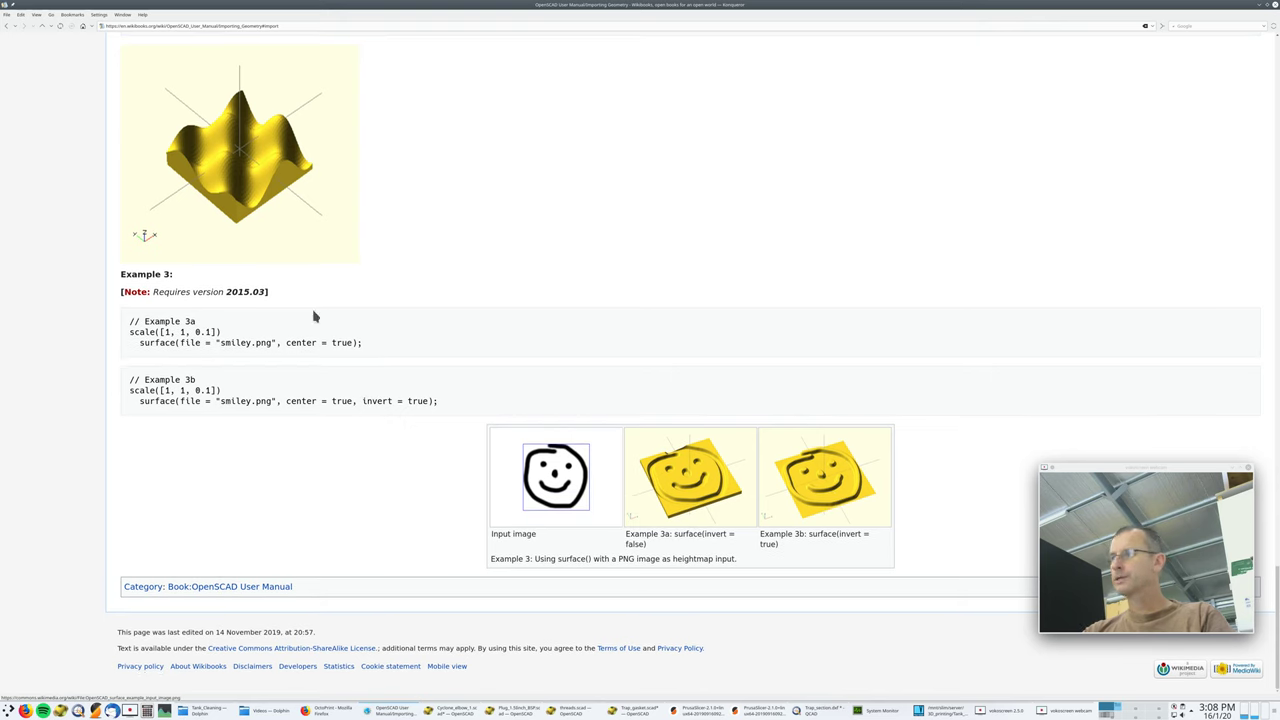
click(7, 27)
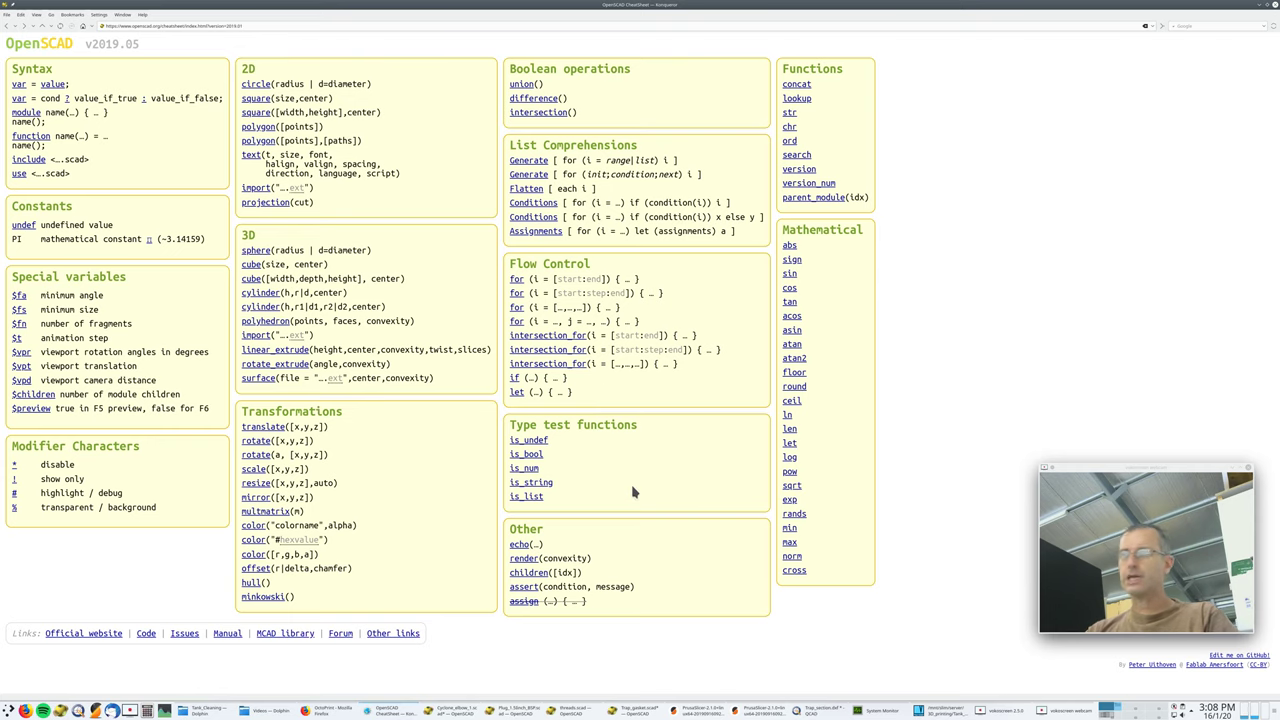
- Tilt the VariCAD elbow so the flange faces forward and chamfer the top bolt hole's edge
click(938, 714)
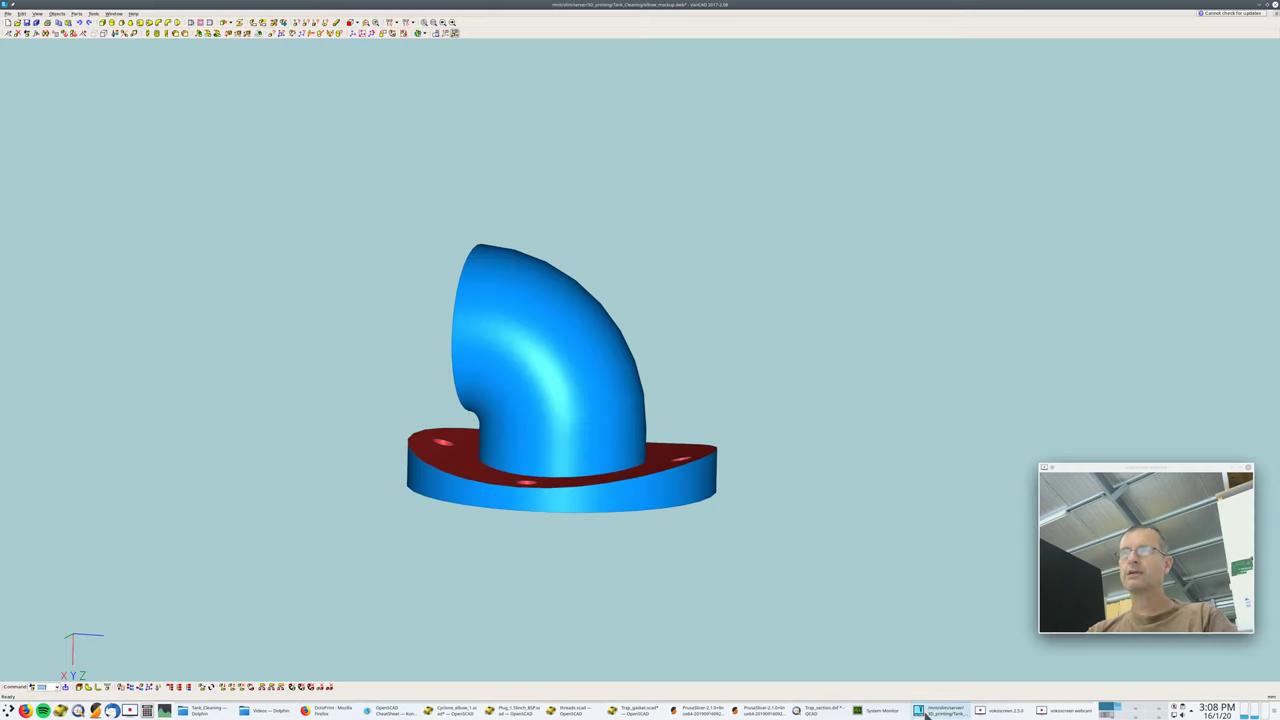
middle_drag(754, 437, 745, 300)
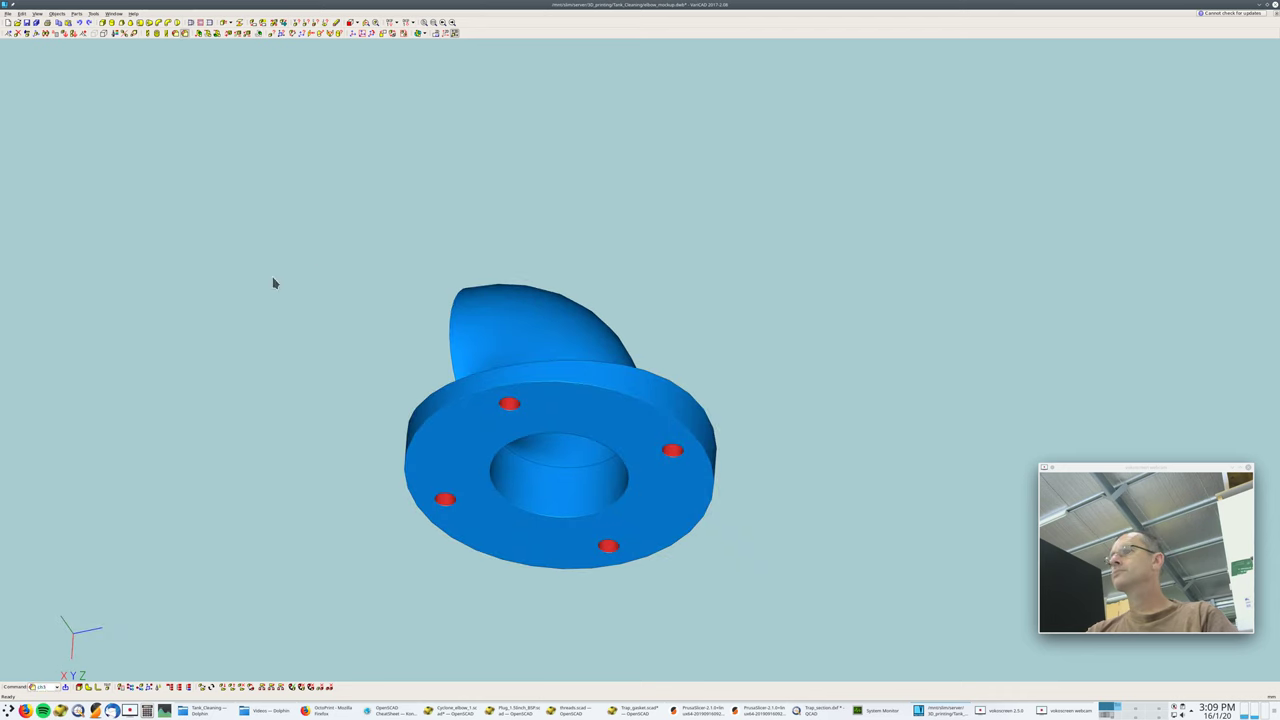
click(181, 33)
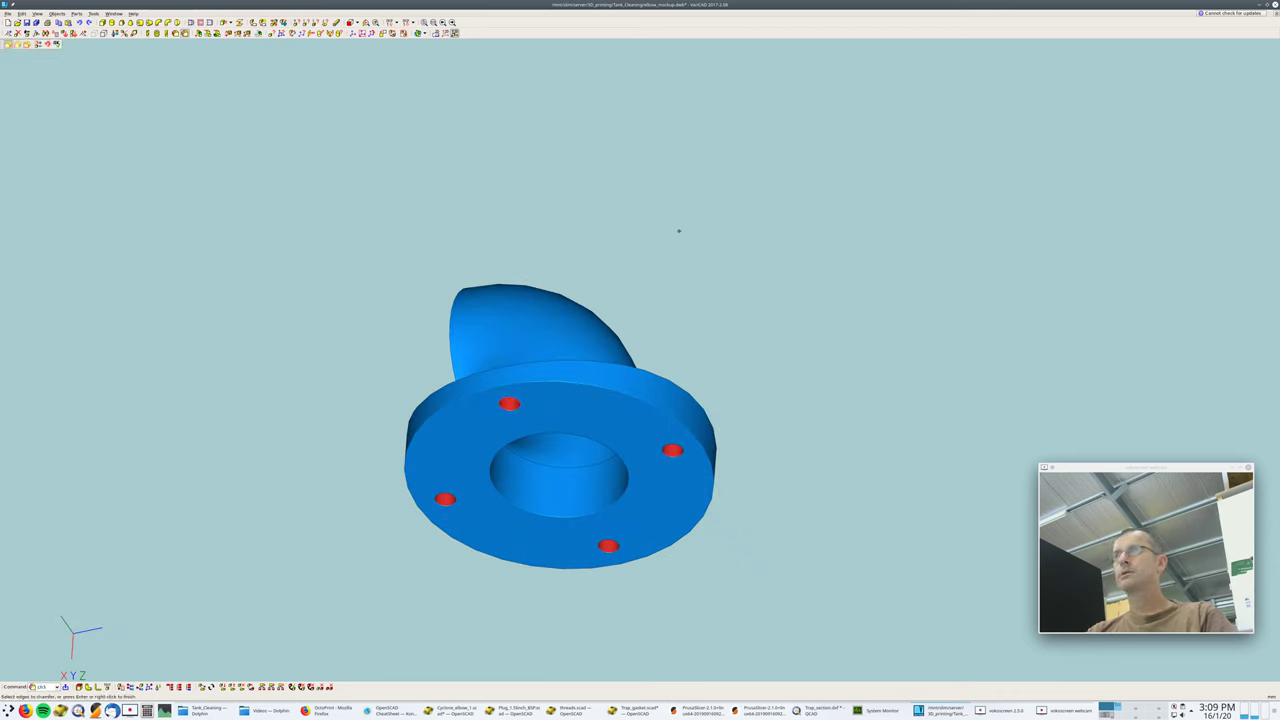
right_click(377, 352)
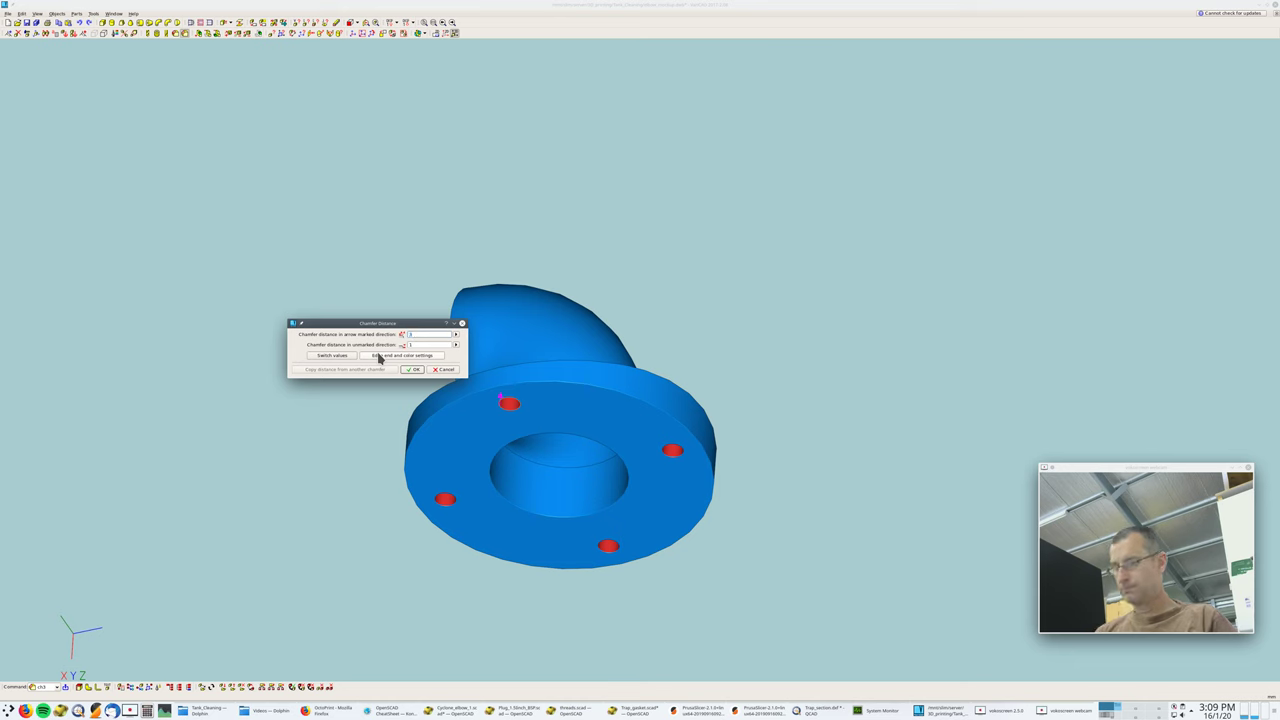
key(Tab)
key(Return)
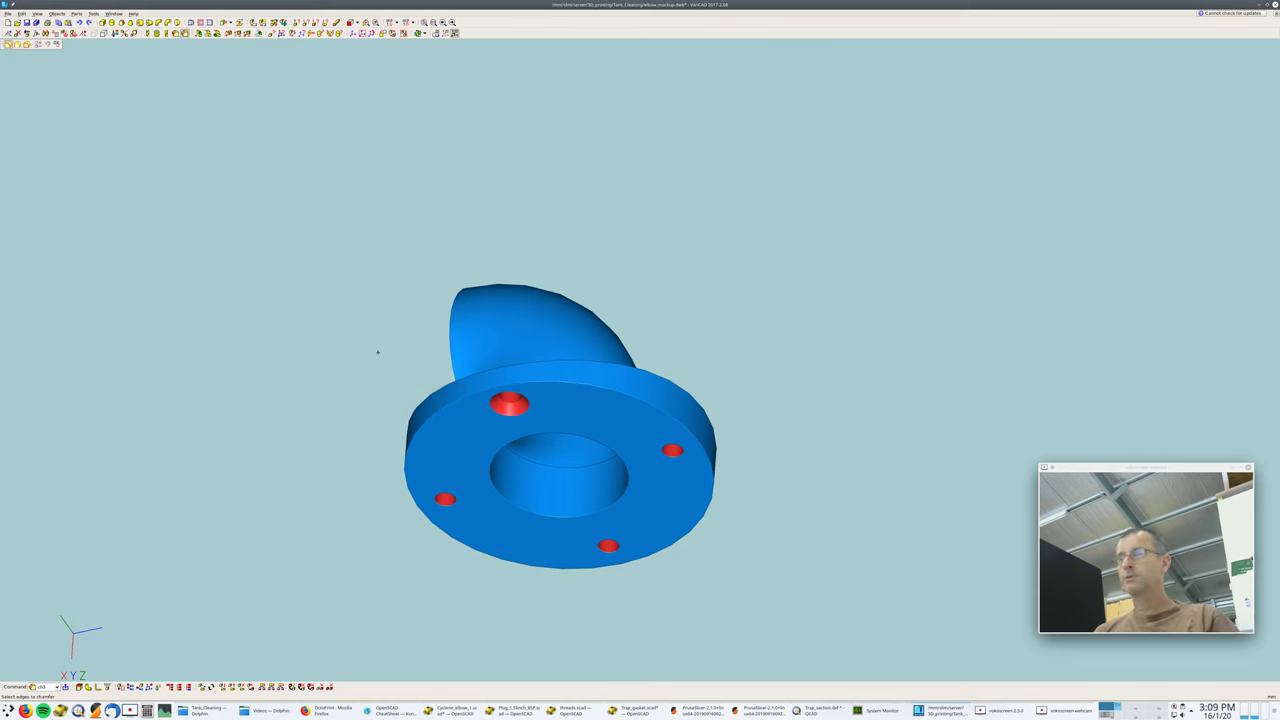
- Round the lower-left bolt hole's edge with a fillet
click(170, 33)
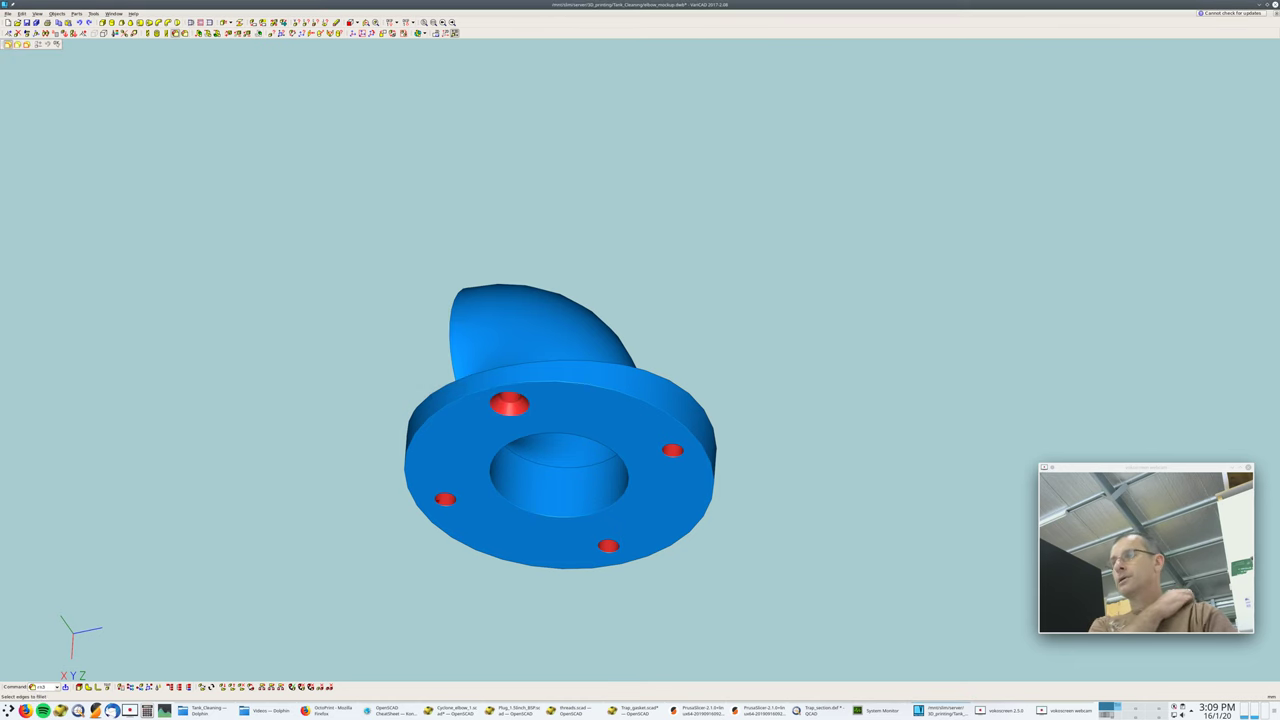
click(444, 502)
right_click(323, 337)
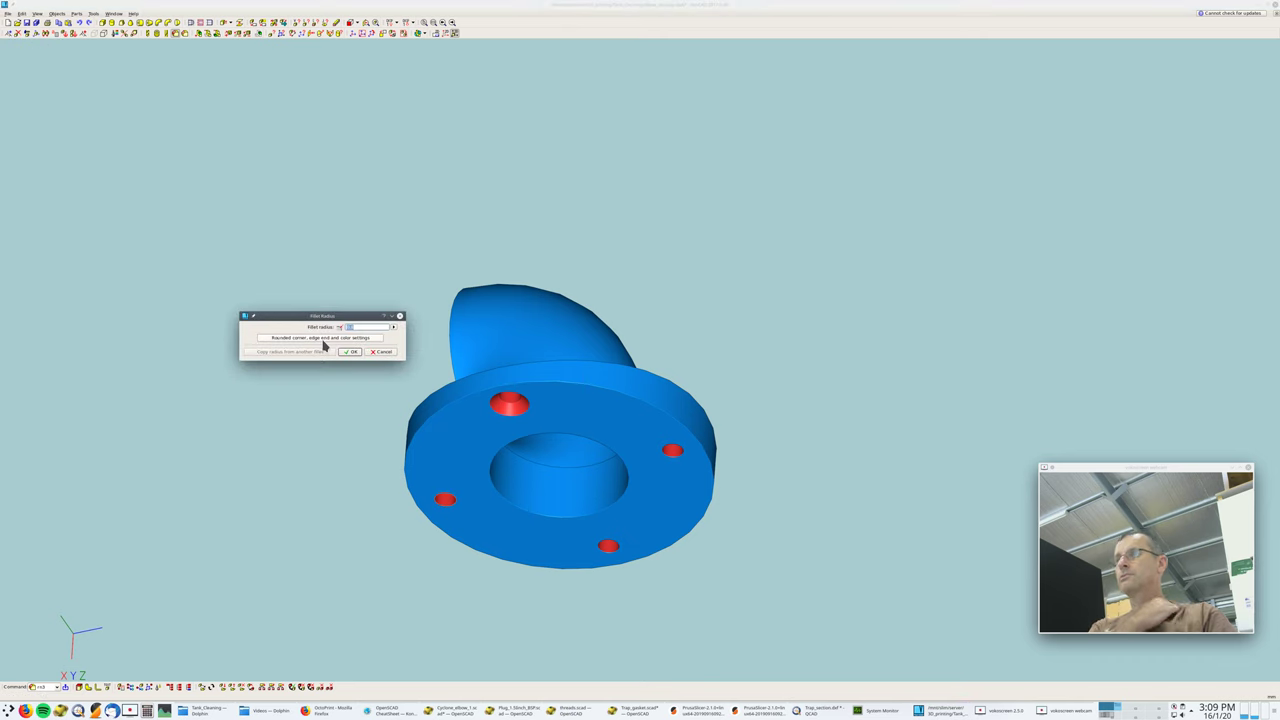
key(Return)
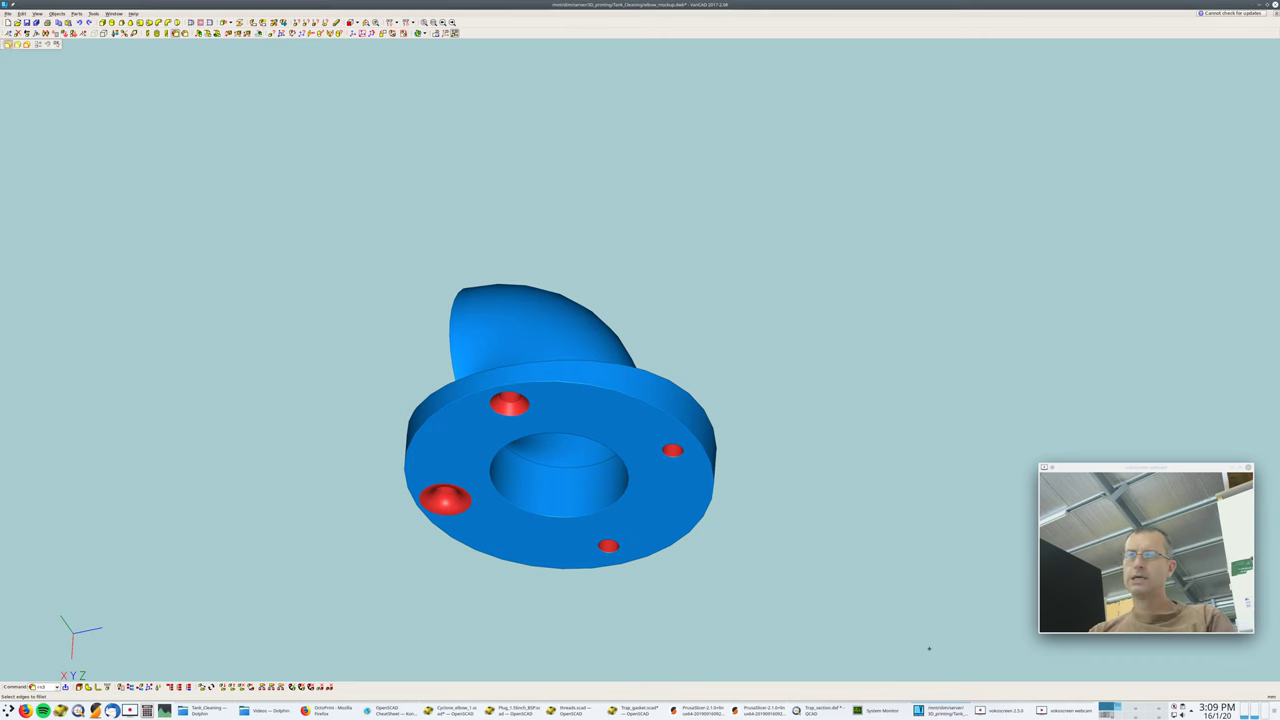
- Highlight lines 44-45's countersink and 30-high through-cylinders, orbiting to show the four flange bolt holes
click(462, 713)
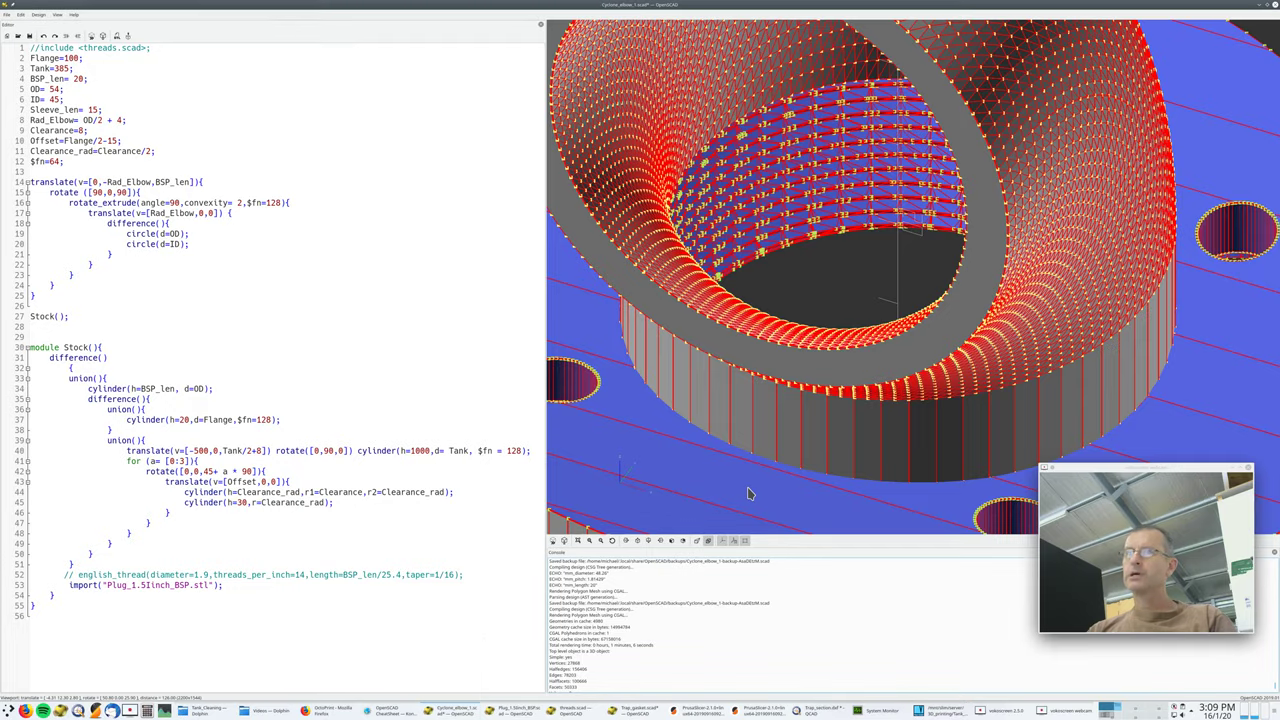
scroll(748, 490, up, 2)
scroll(740, 482, down, 6)
drag(735, 480, 742, 440)
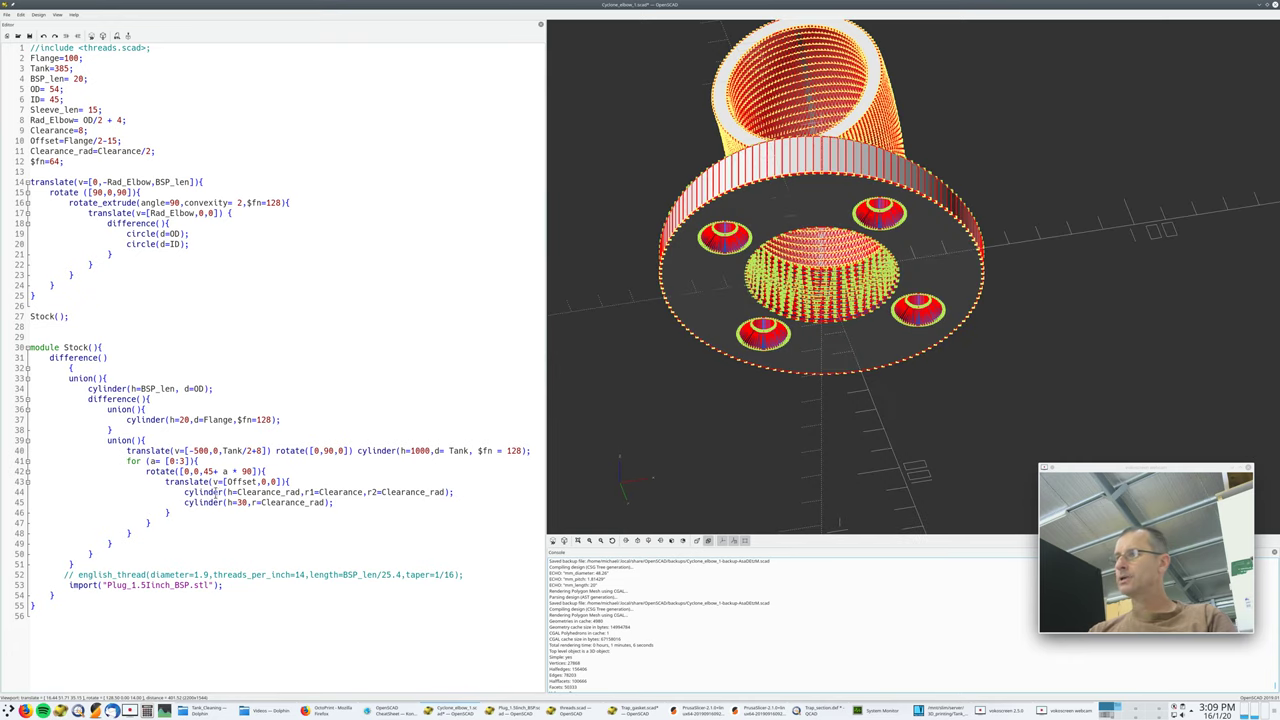
drag(185, 492, 454, 492)
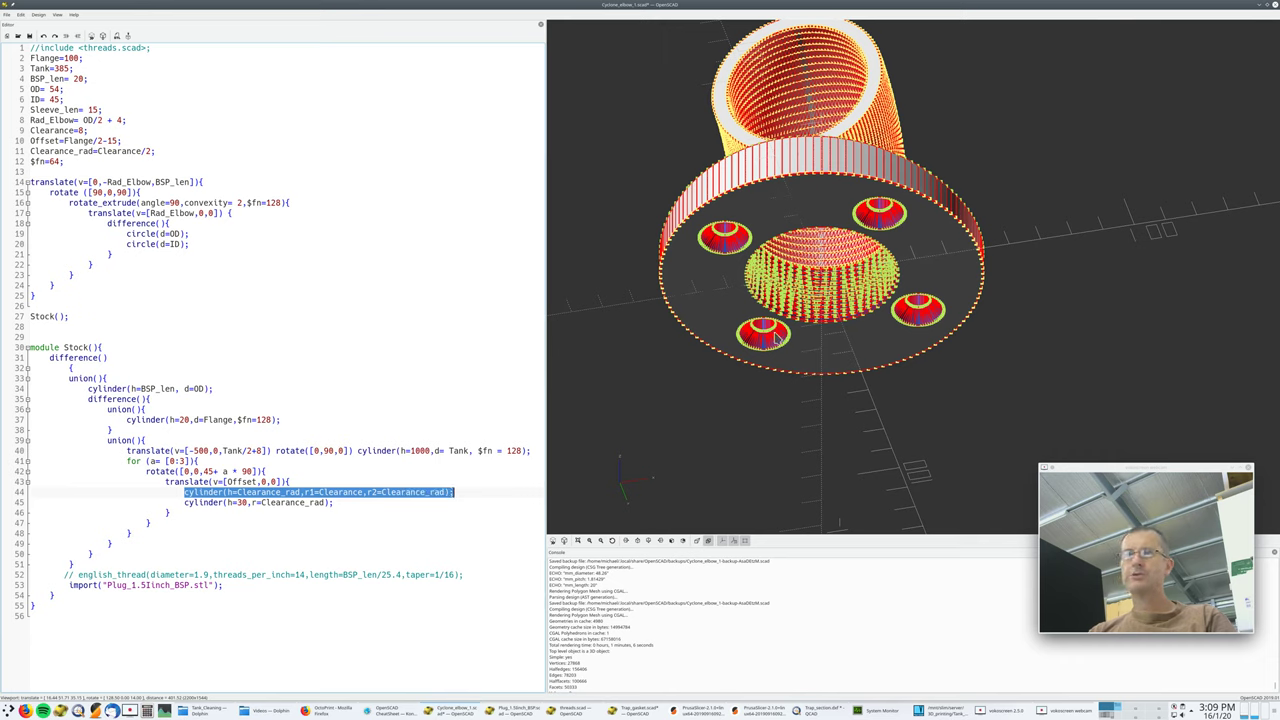
drag(185, 502, 335, 503)
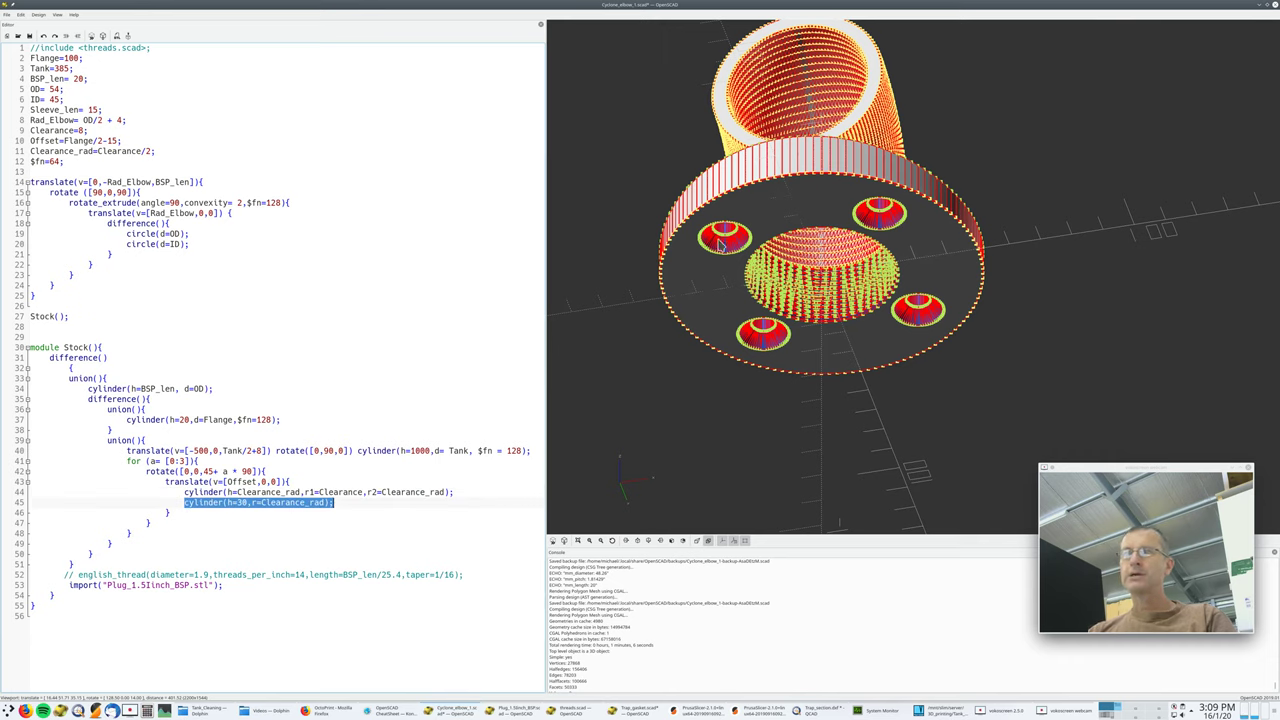
drag(858, 258, 983, 233)
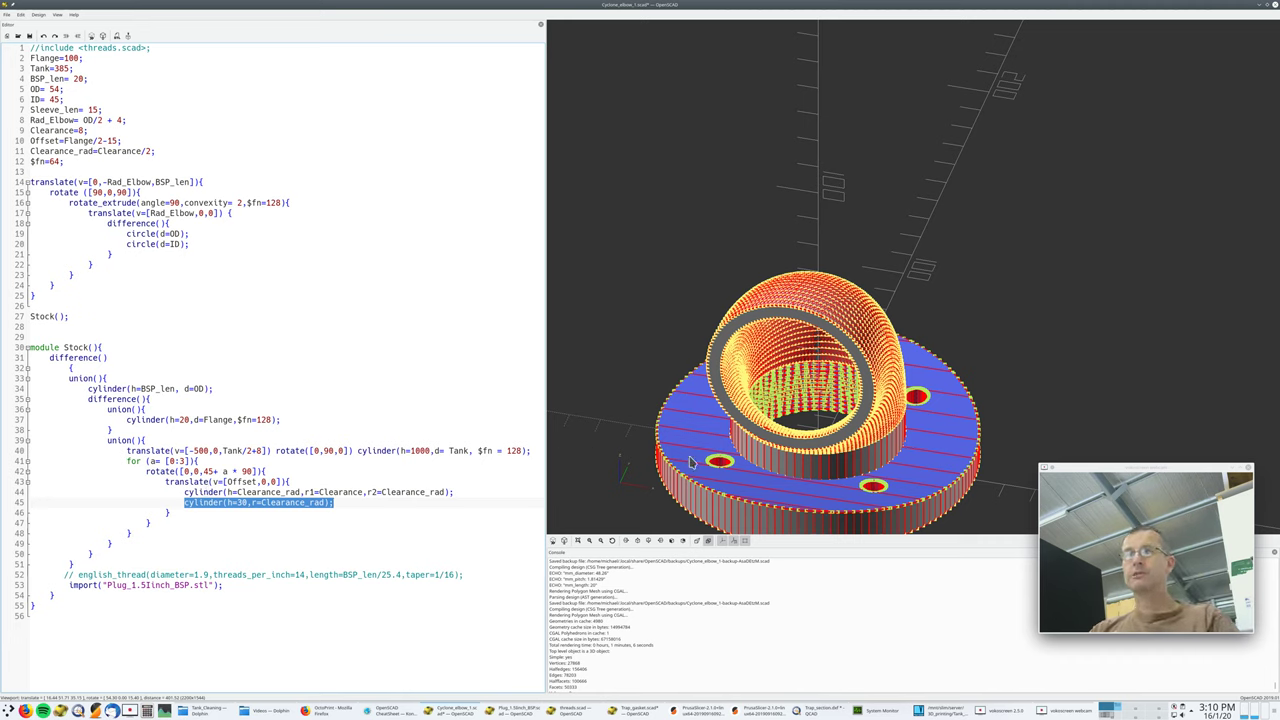
drag(1004, 326, 990, 290)
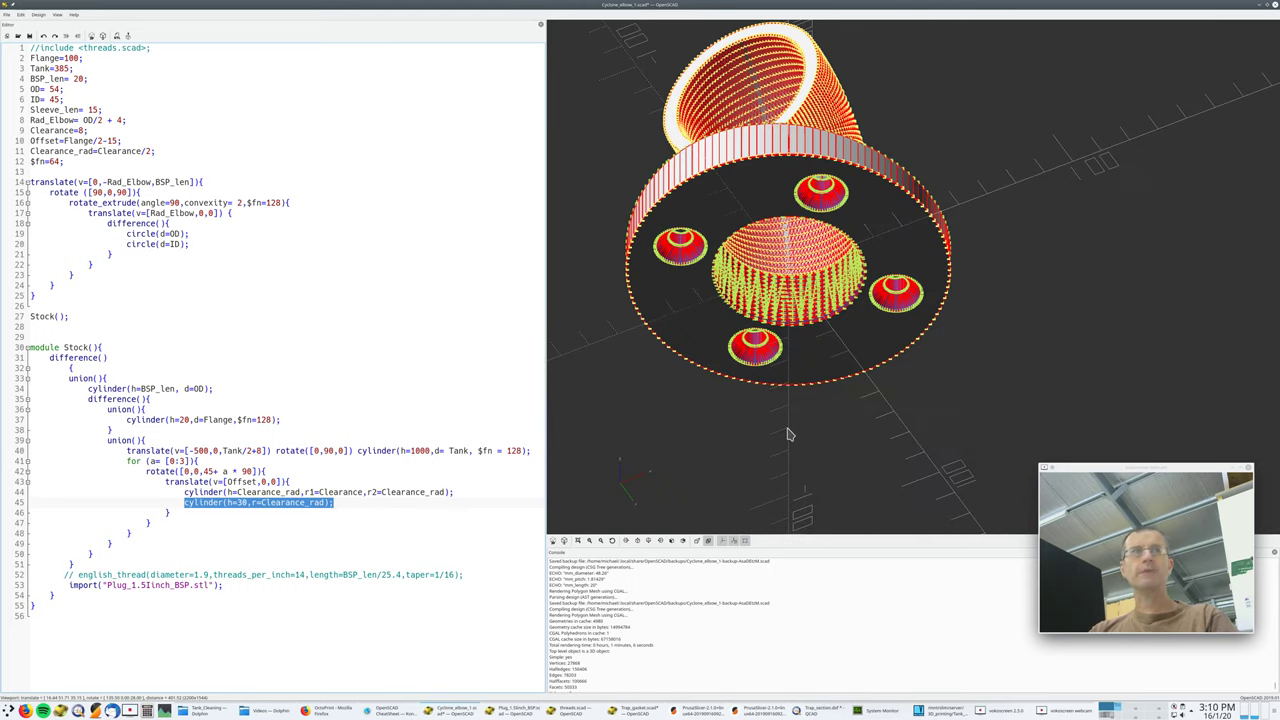